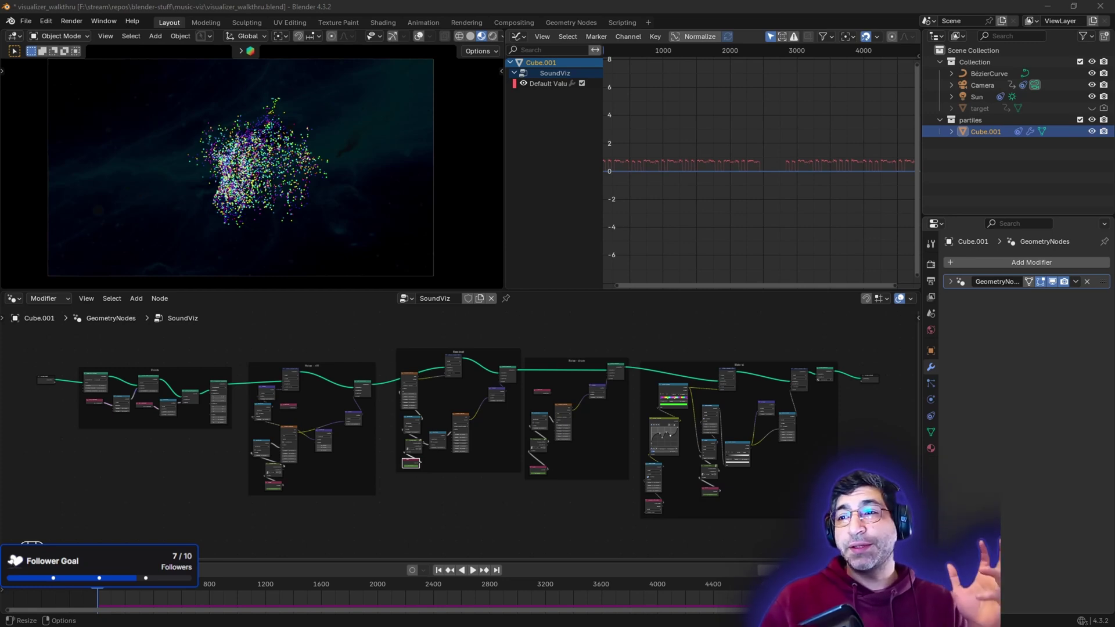
Rewind the conference talk video to its intro chapter, then return to Blender
key("alt+Tab")
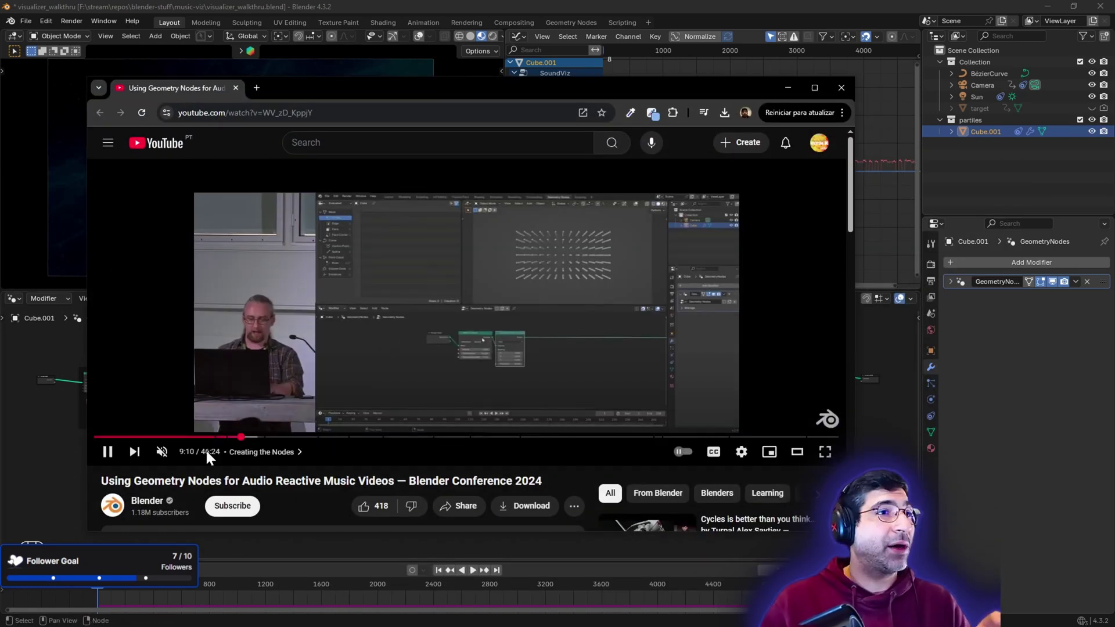
left_click(201, 437)
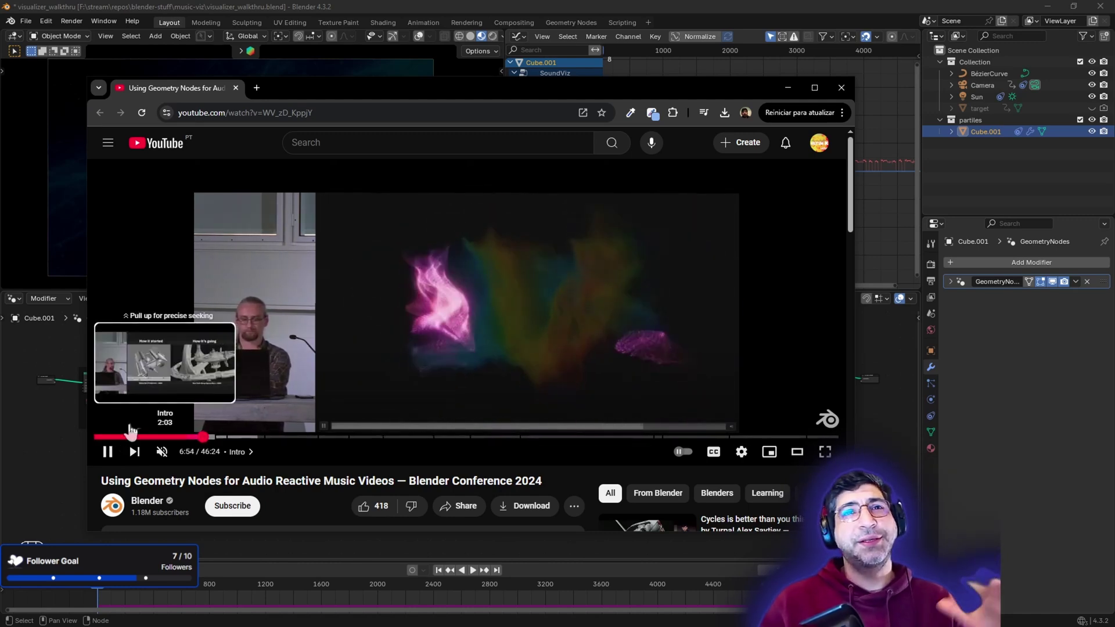
left_click(784, 85)
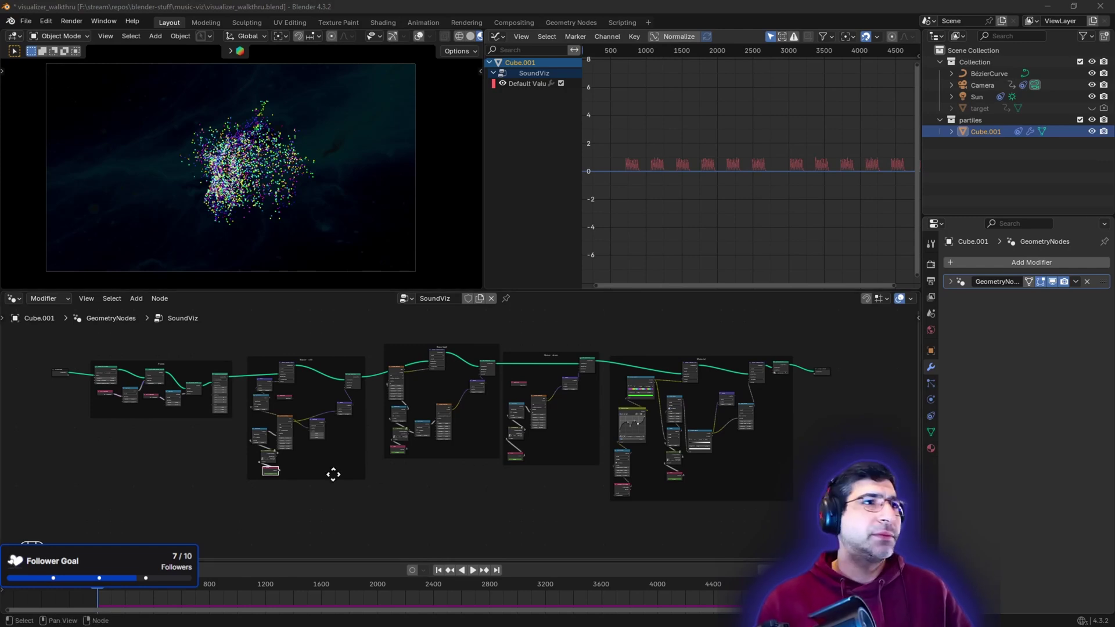
Select the three middle node frames, the rightmost frame and the Points frame in the node tree
left_click_drag(300, 313, 561, 530)
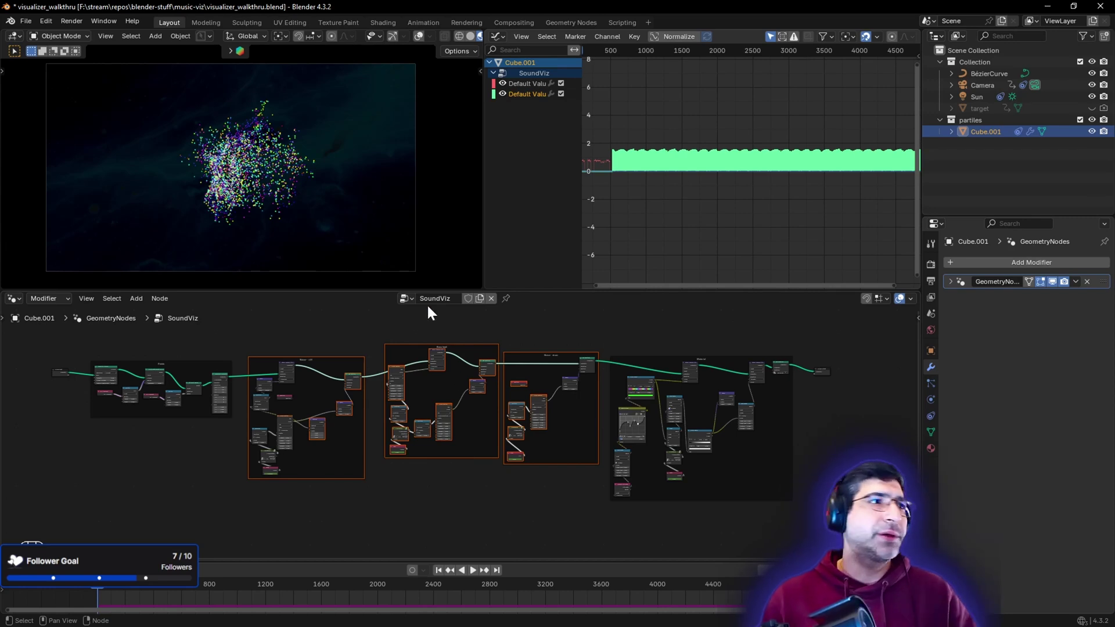
left_click_drag(686, 312, 723, 477)
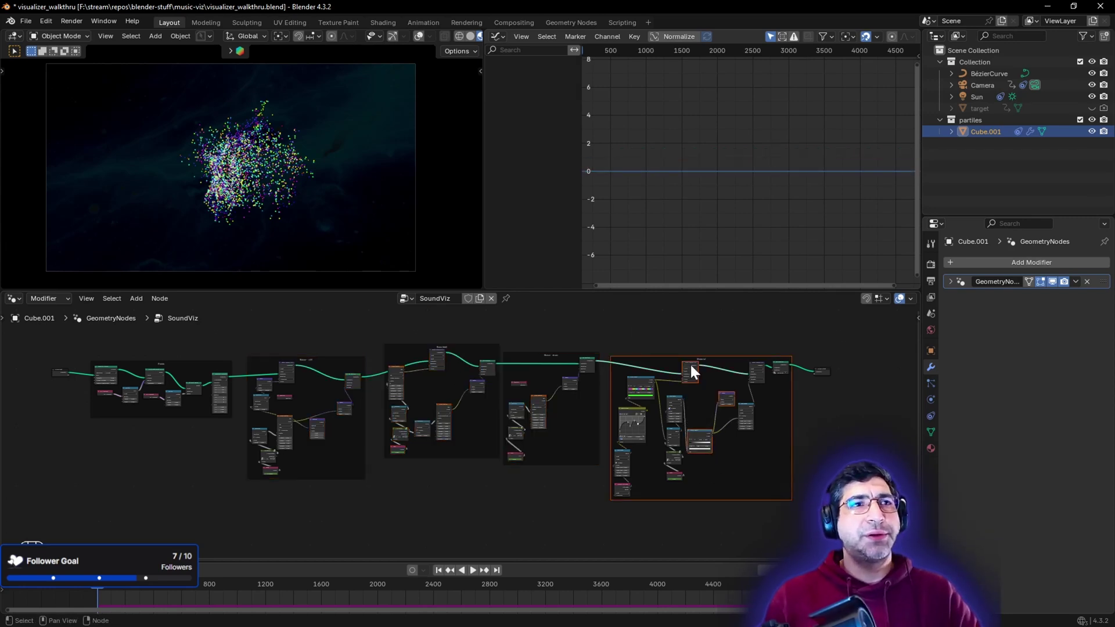
mouse_move(690, 367)
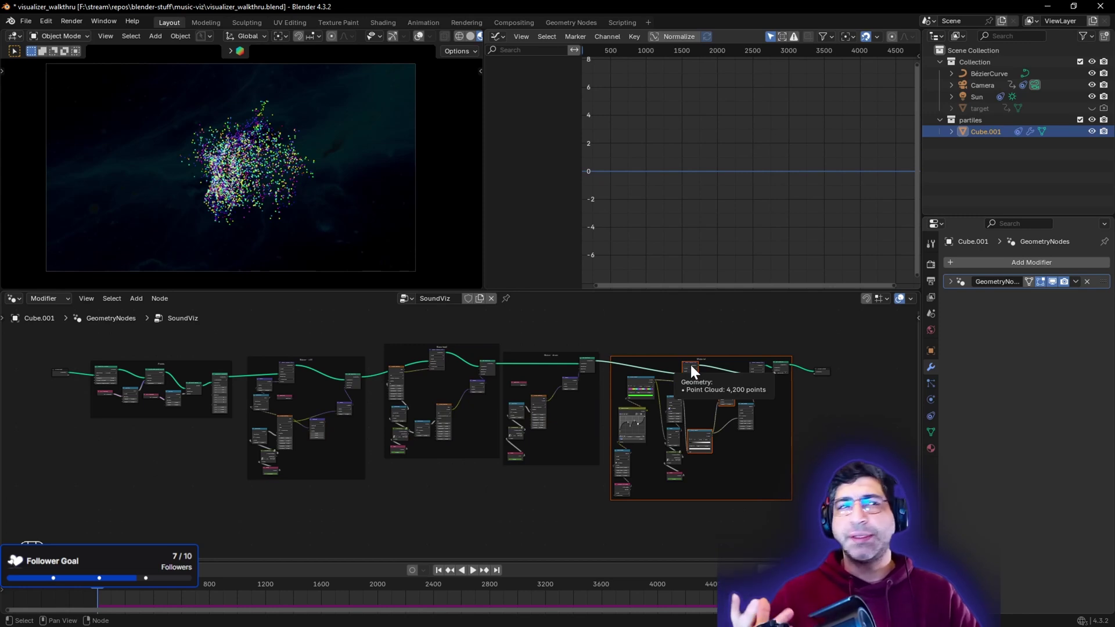
left_click(119, 363)
scroll(159, 400, "up", 4)
middle_click_drag(151, 430, 179, 465)
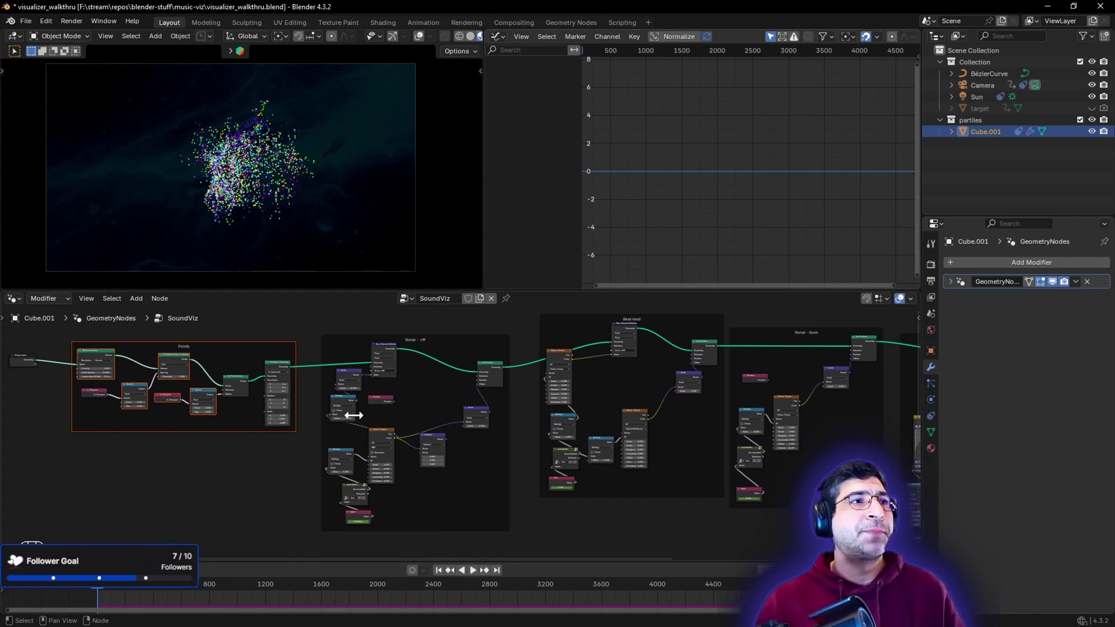
scroll(406, 372, "down", 2)
middle_click_drag(555, 498, 485, 493)
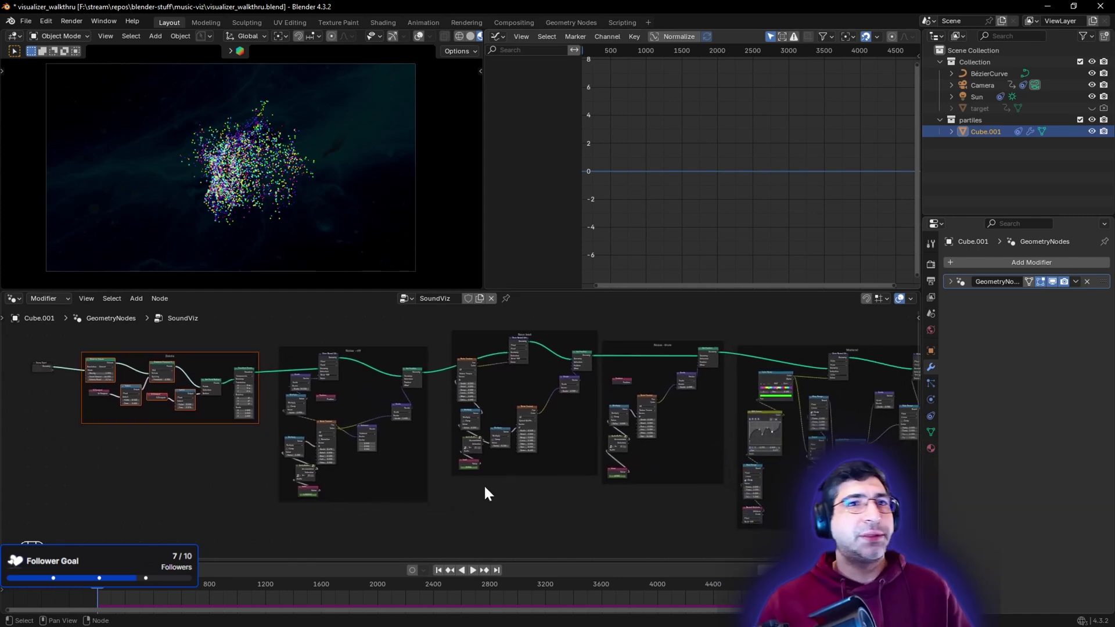
Show the EEVEE render settings and toggle Motion Blur off and back on
left_click(934, 262)
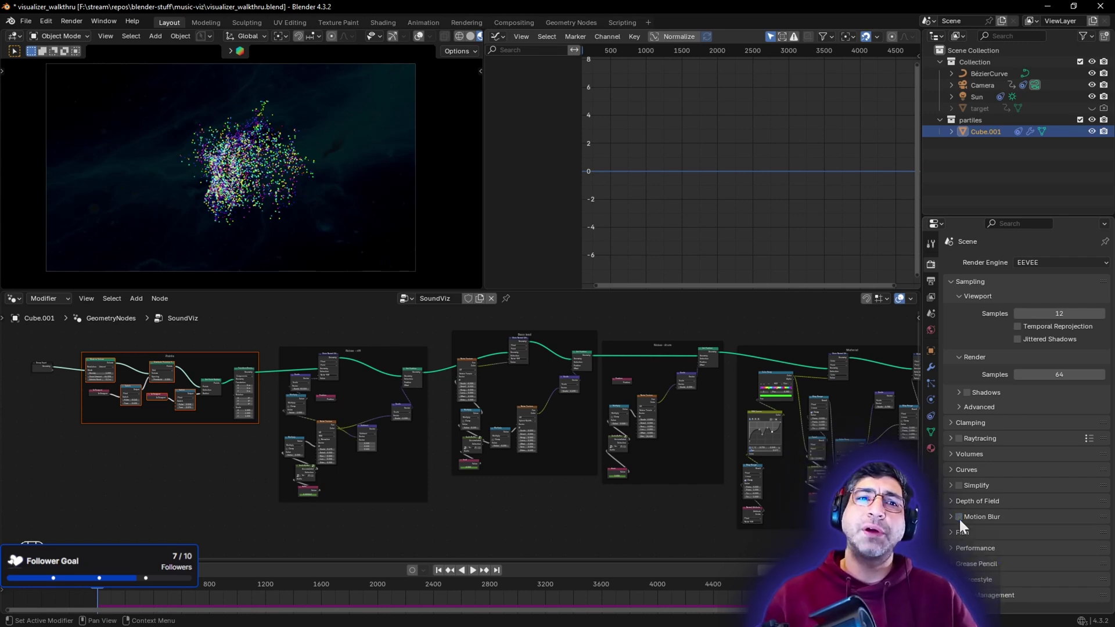
left_click(958, 517)
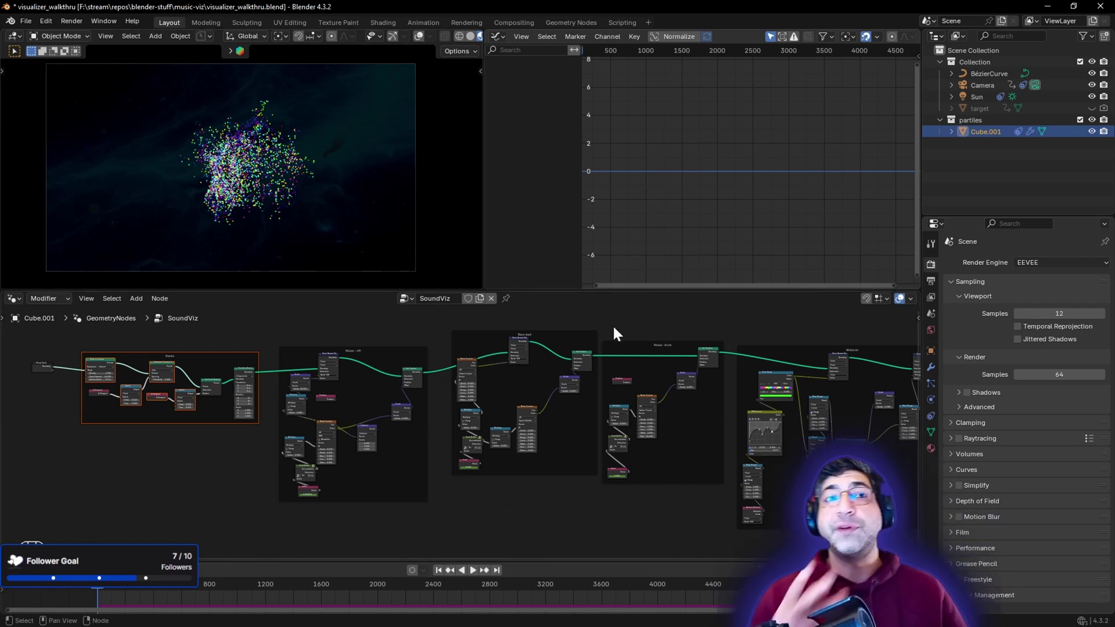
left_click(958, 517)
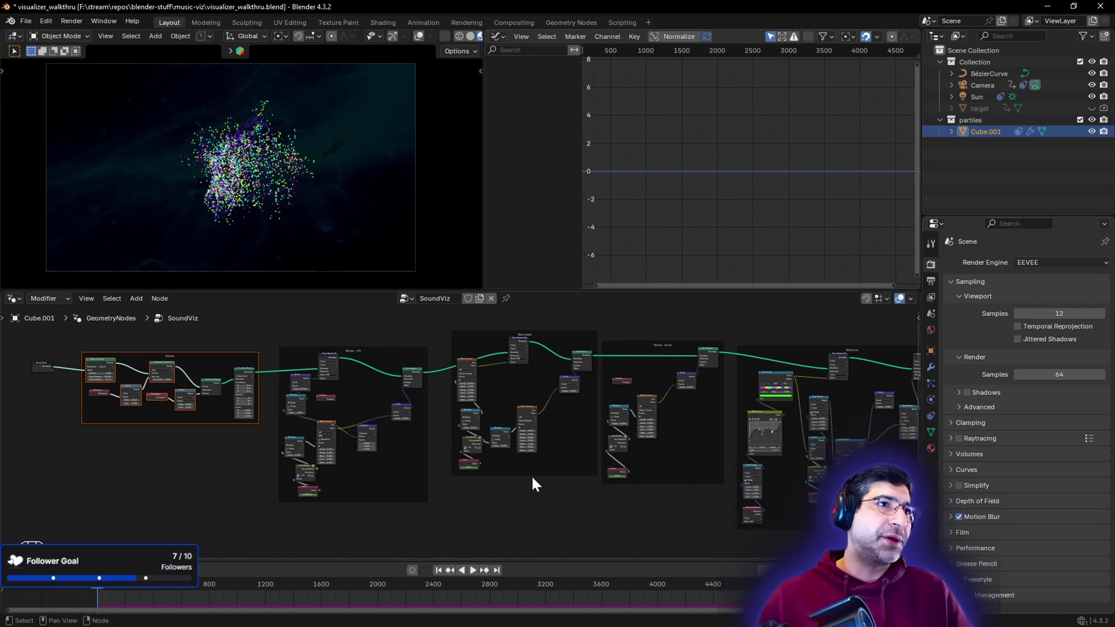
scroll(566, 497, "down", 1)
middle_click_drag(602, 500, 495, 494)
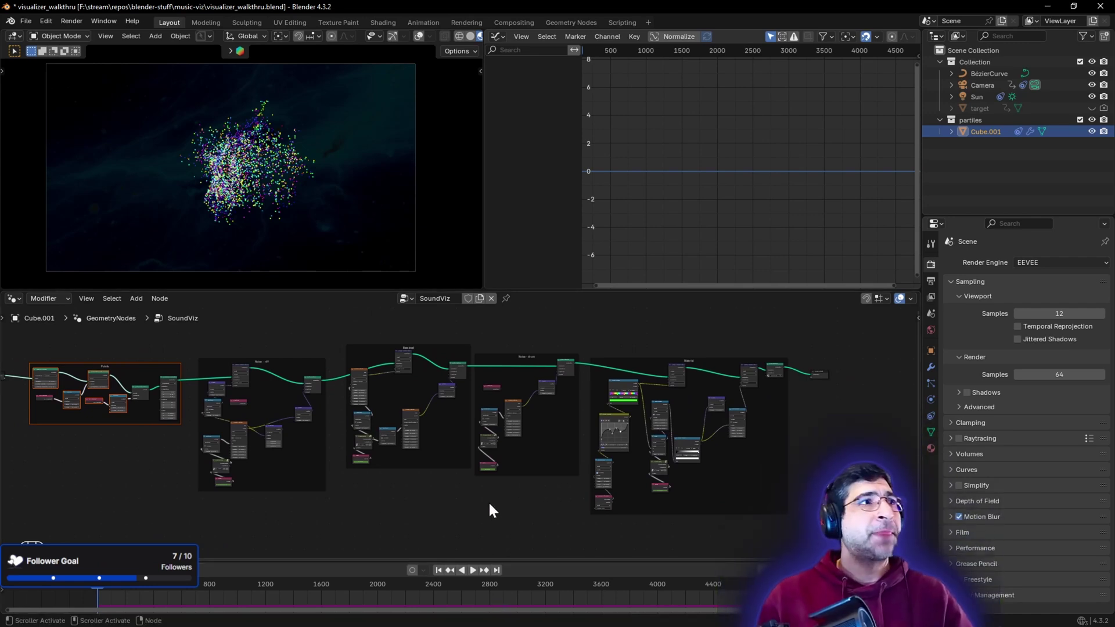
middle_click_drag(487, 501, 510, 498)
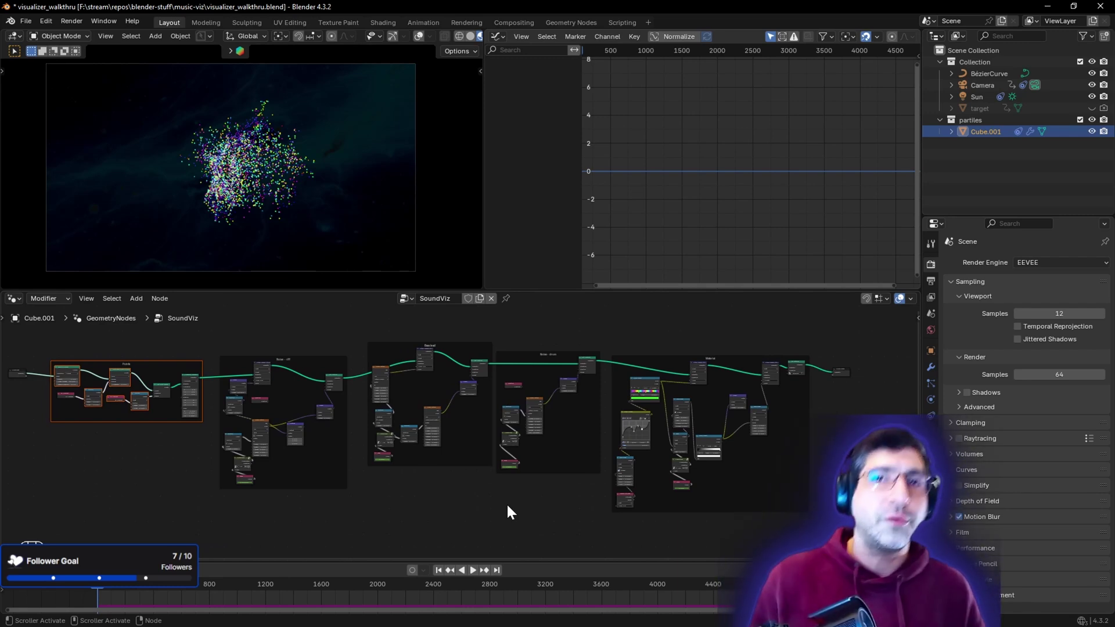
left_click(507, 490)
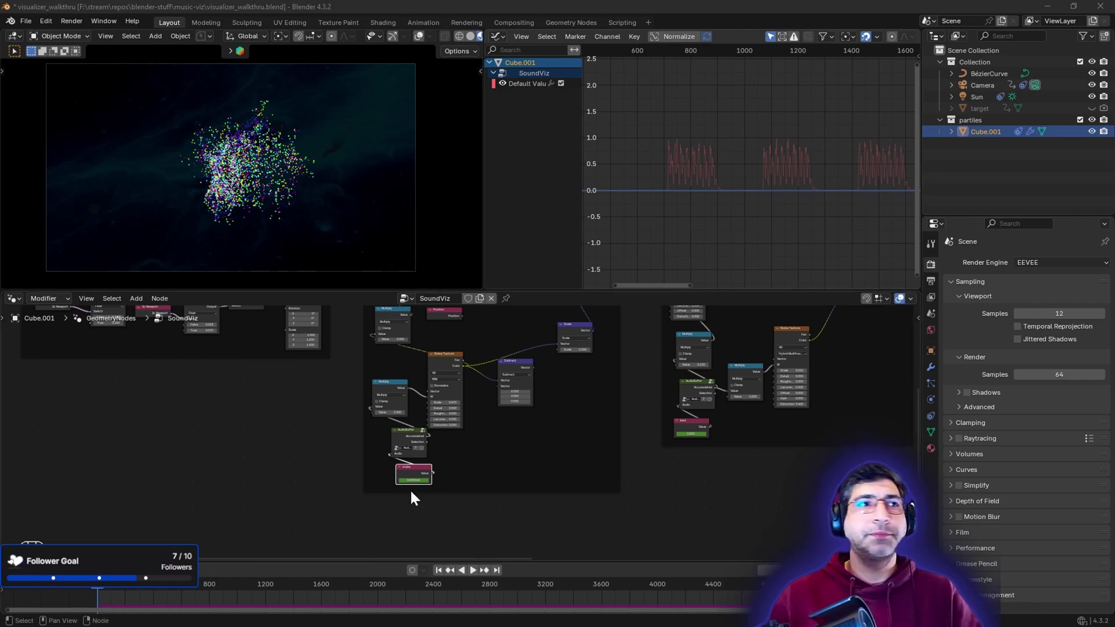
left_click(636, 461)
scroll(636, 461, "down", 2)
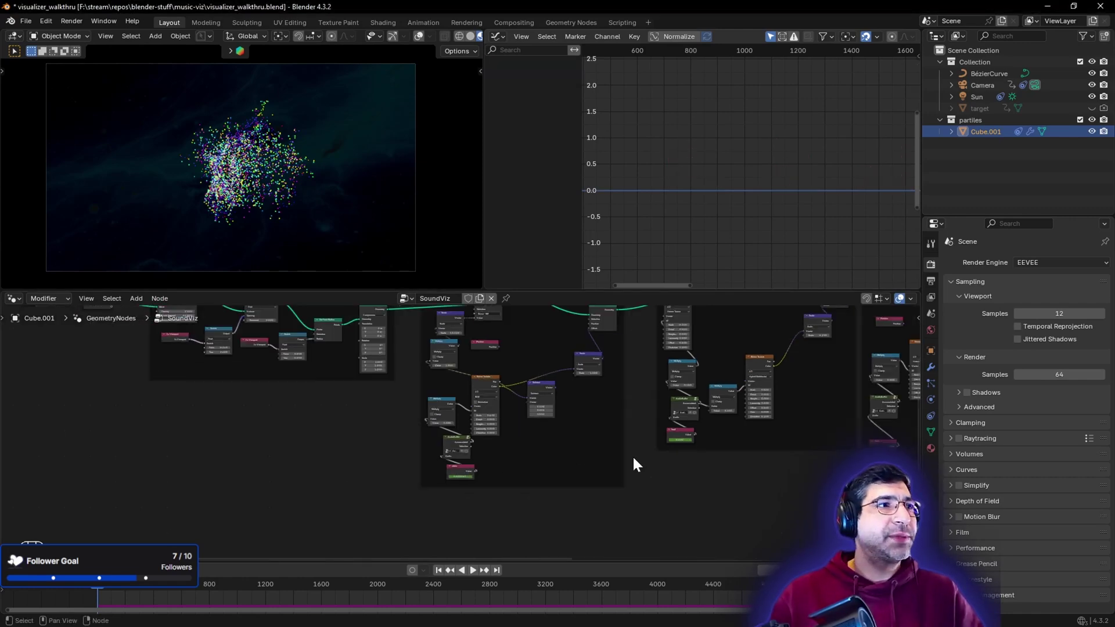
middle_click_drag(634, 463, 654, 515)
scroll(291, 465, "up", 2)
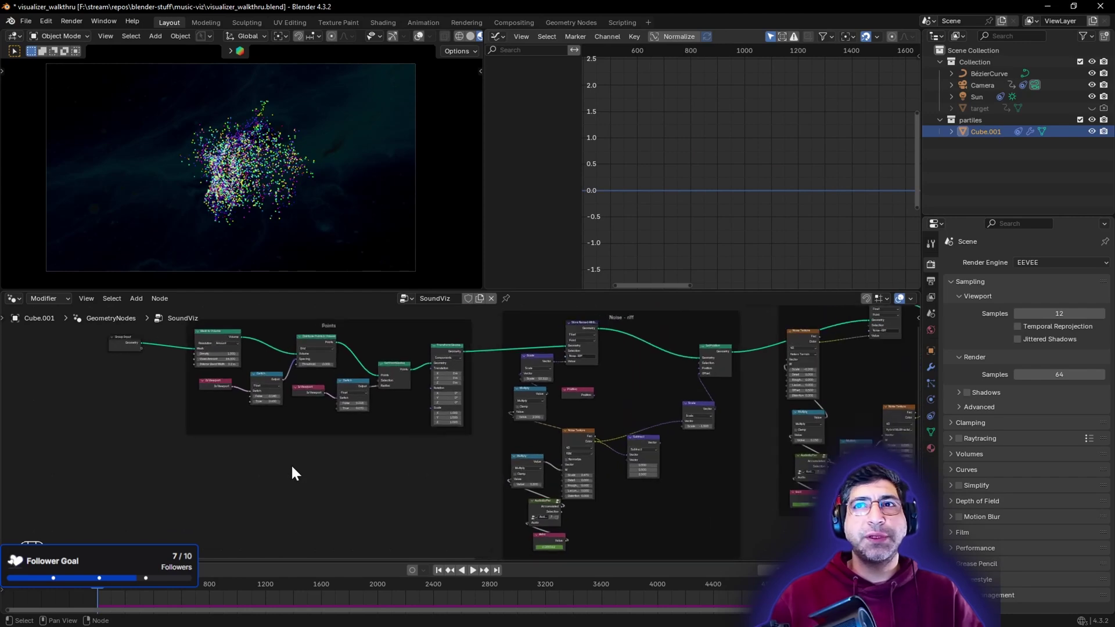
scroll(293, 476, "up", 2)
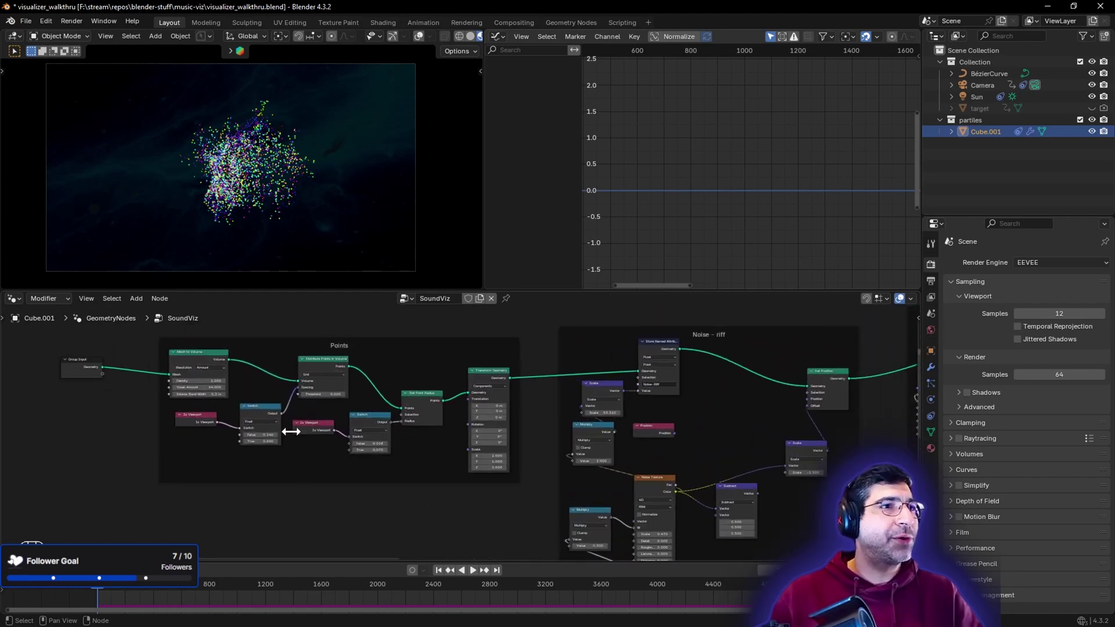
scroll(254, 378, "up", 2)
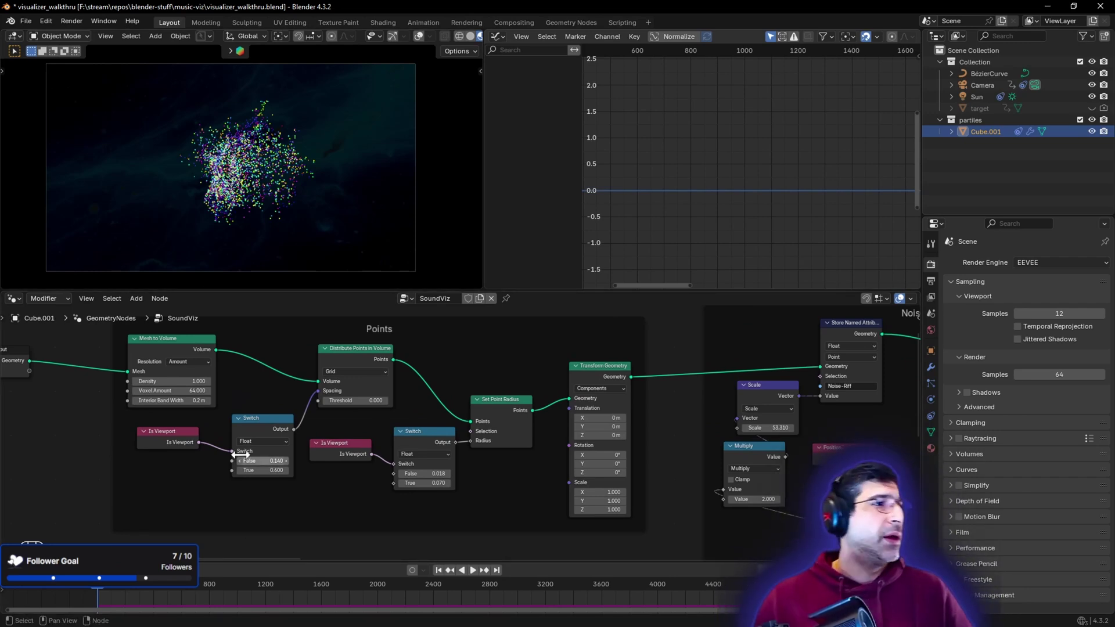
left_click(177, 431)
left_click_drag(232, 407, 468, 503)
scroll(354, 461, "up", 1)
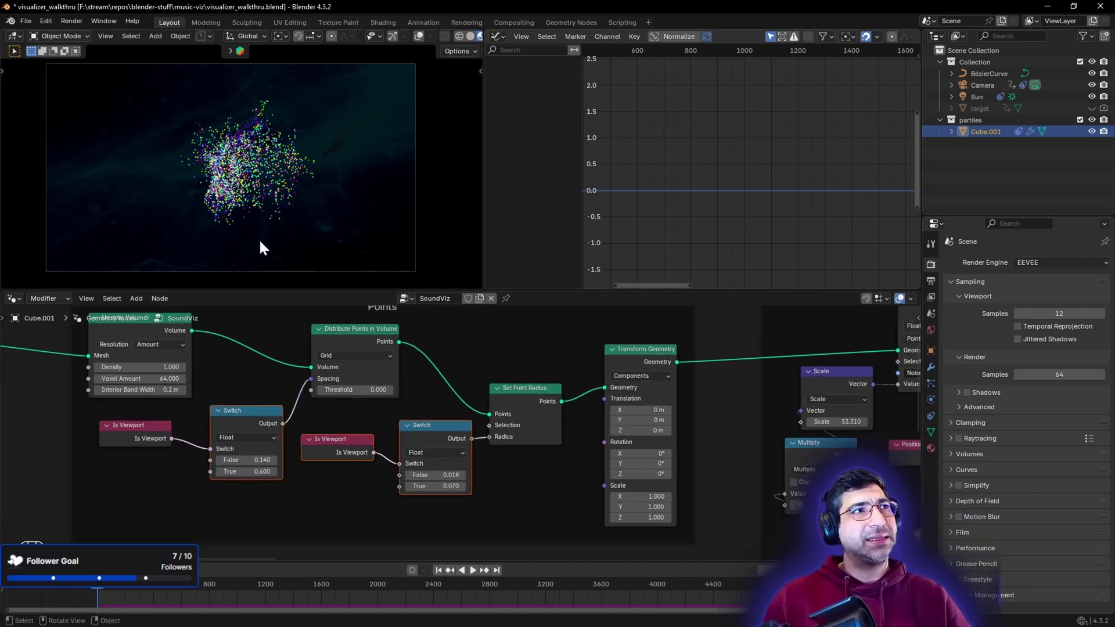
left_click(410, 429)
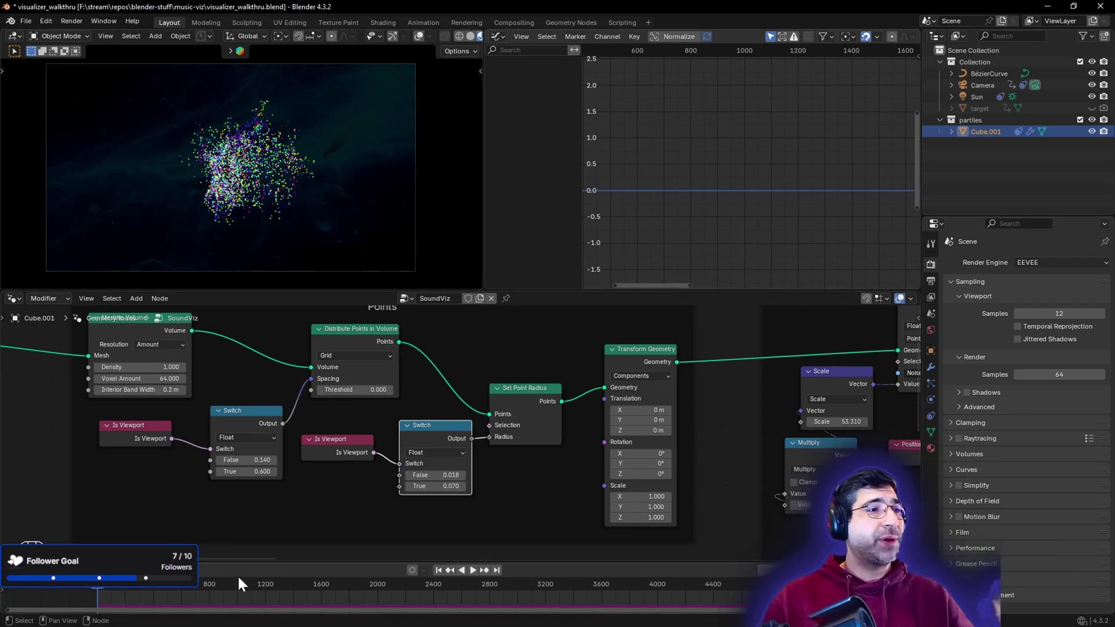
Play the audio-driven animation from frame 653 and stop at frame 726
left_click(168, 590)
key("space")
left_click_drag(172, 586, 189, 586)
key("space")
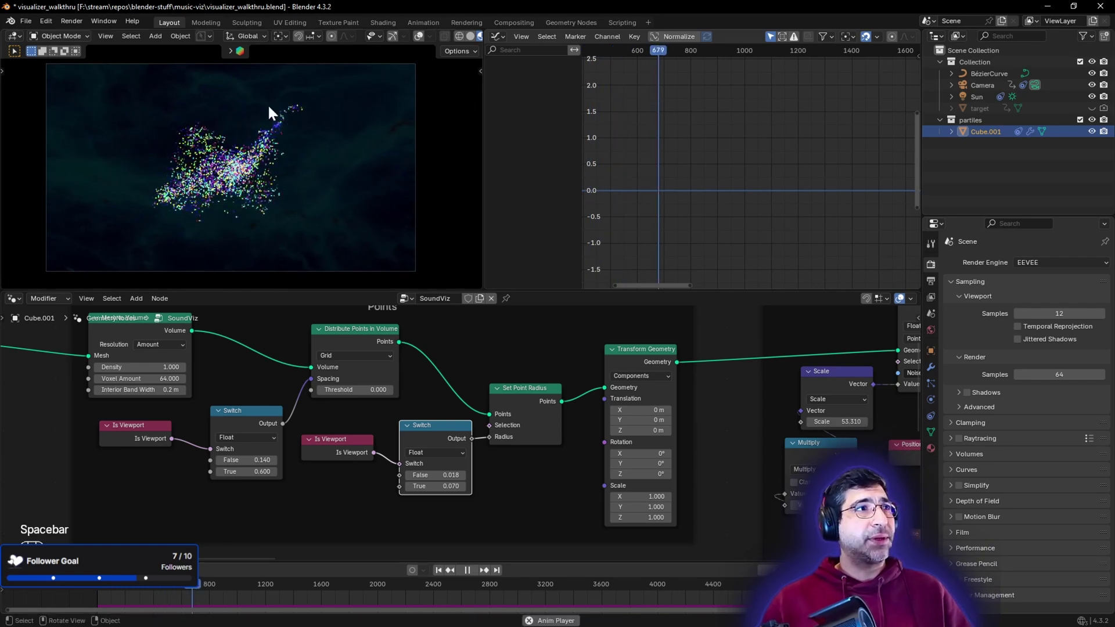
key("space")
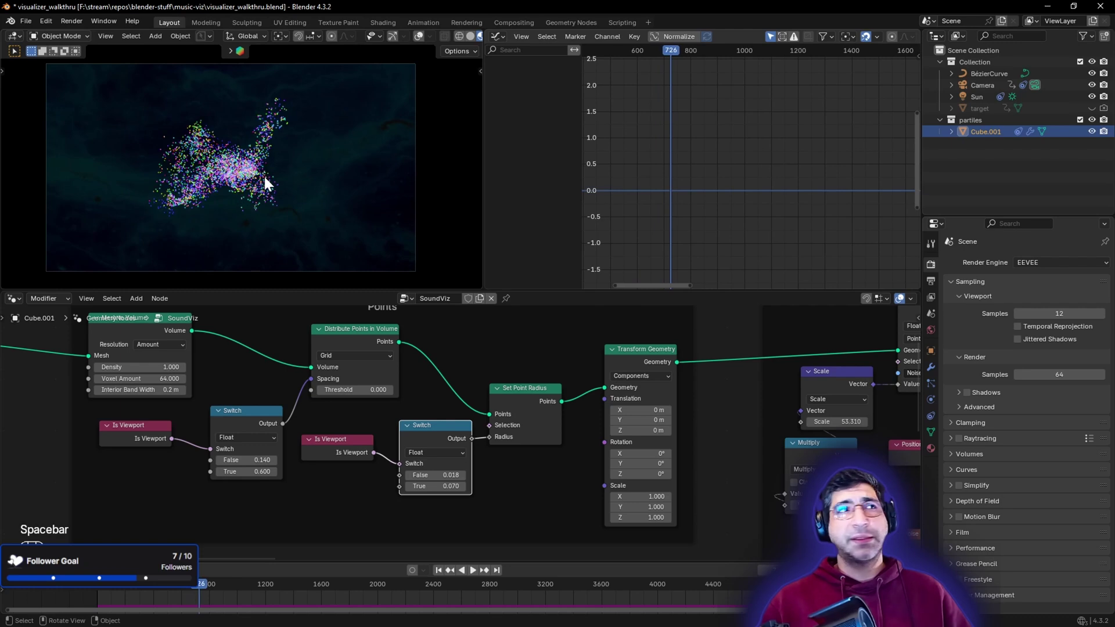
Toggle viewport overlays during playback, stop at frame 881 and render that frame with F12
left_click(417, 37)
key("space")
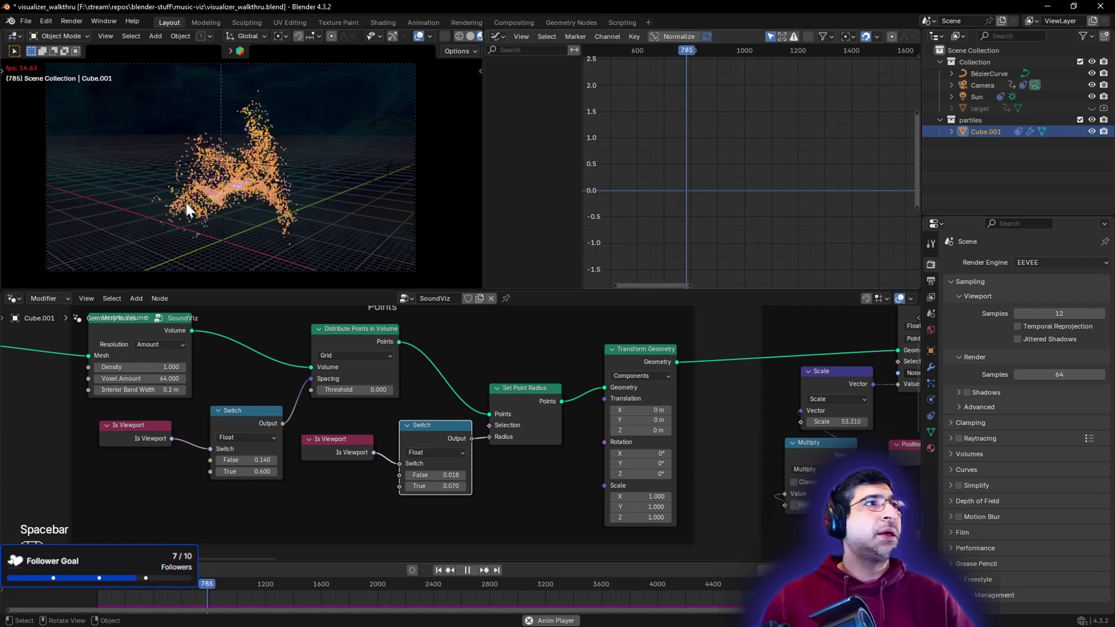
left_click(417, 37)
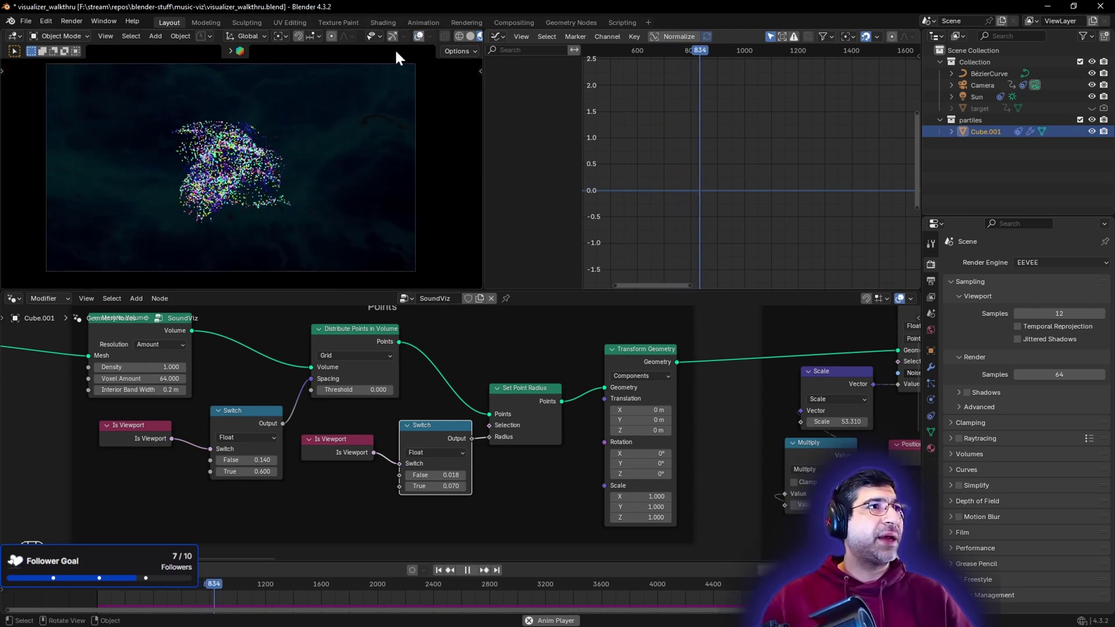
key("space")
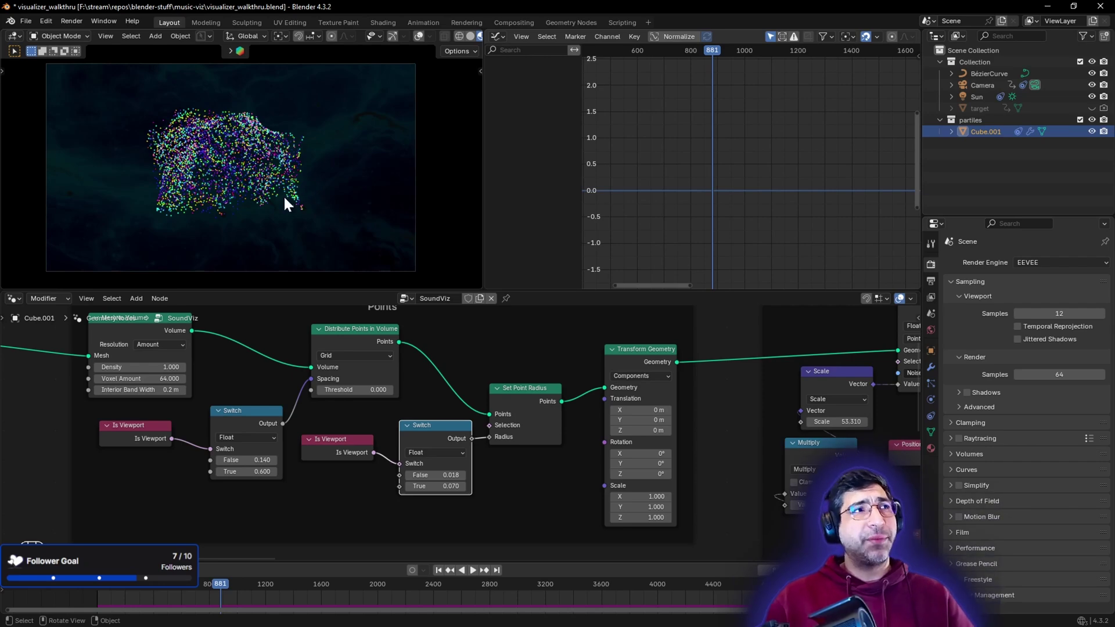
key("F12")
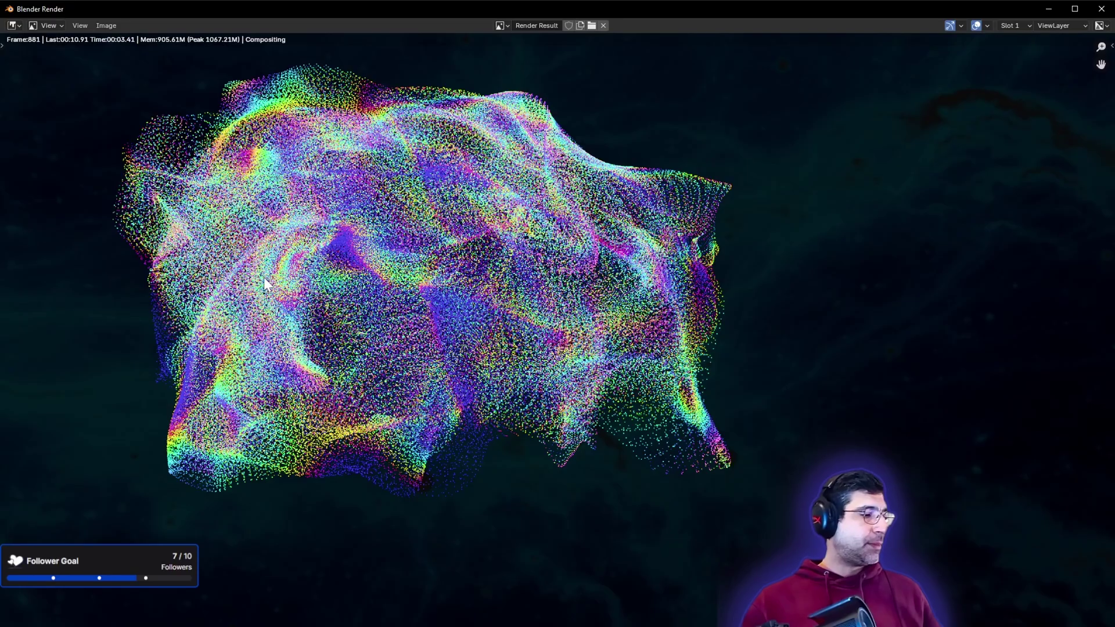
Inspect the rainbow point-cloud render of frame 881, then close the render window
scroll(312, 278, "down", 2)
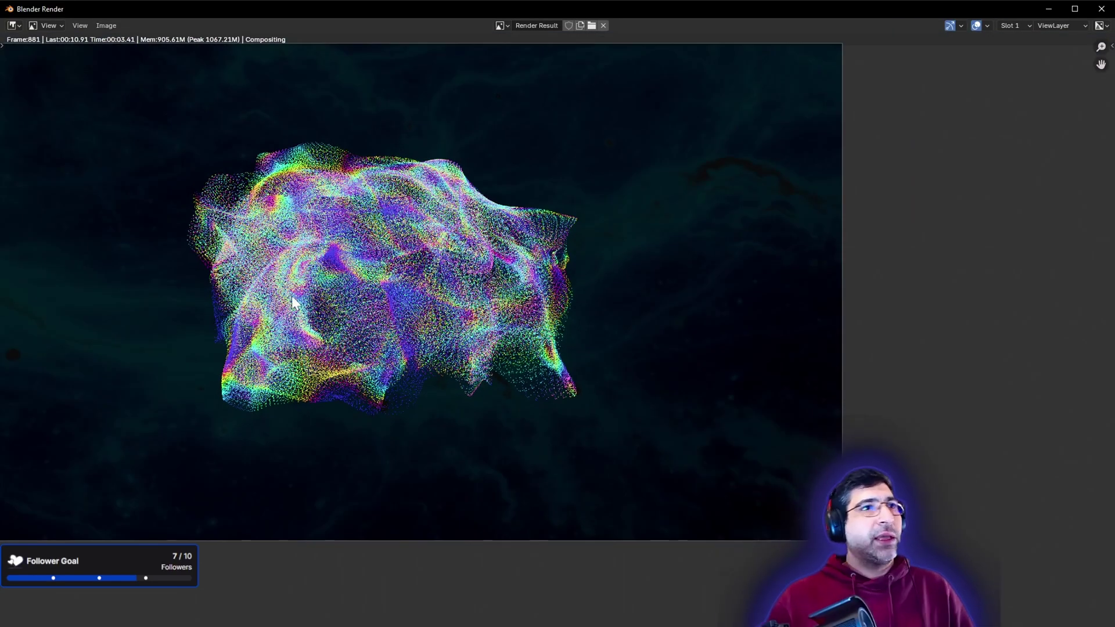
middle_click_drag(299, 293, 423, 294)
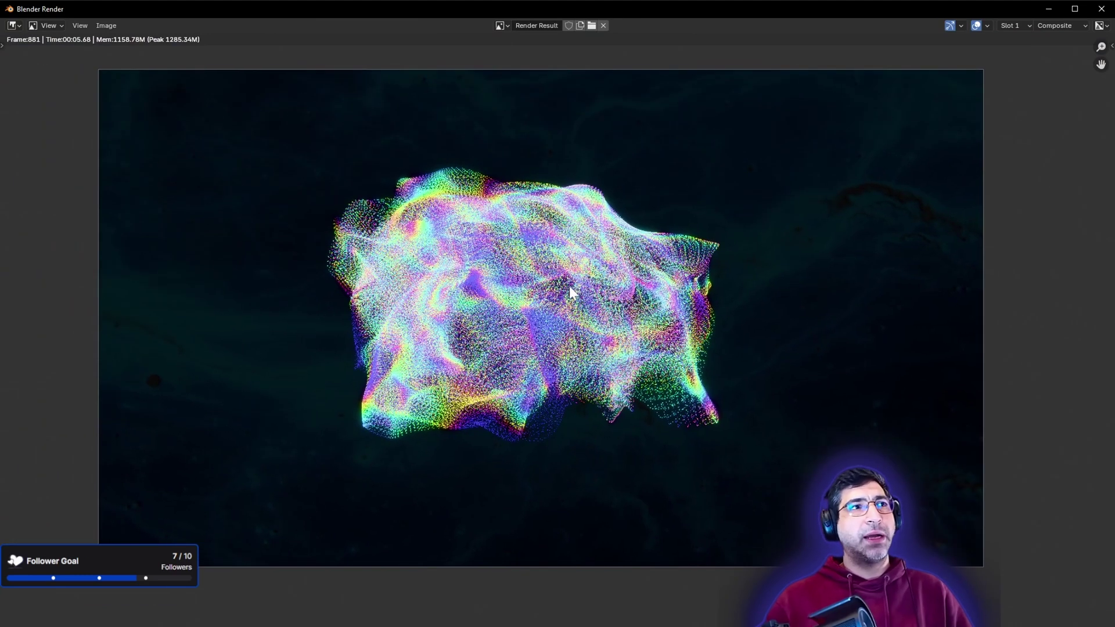
scroll(543, 331, "down", 2)
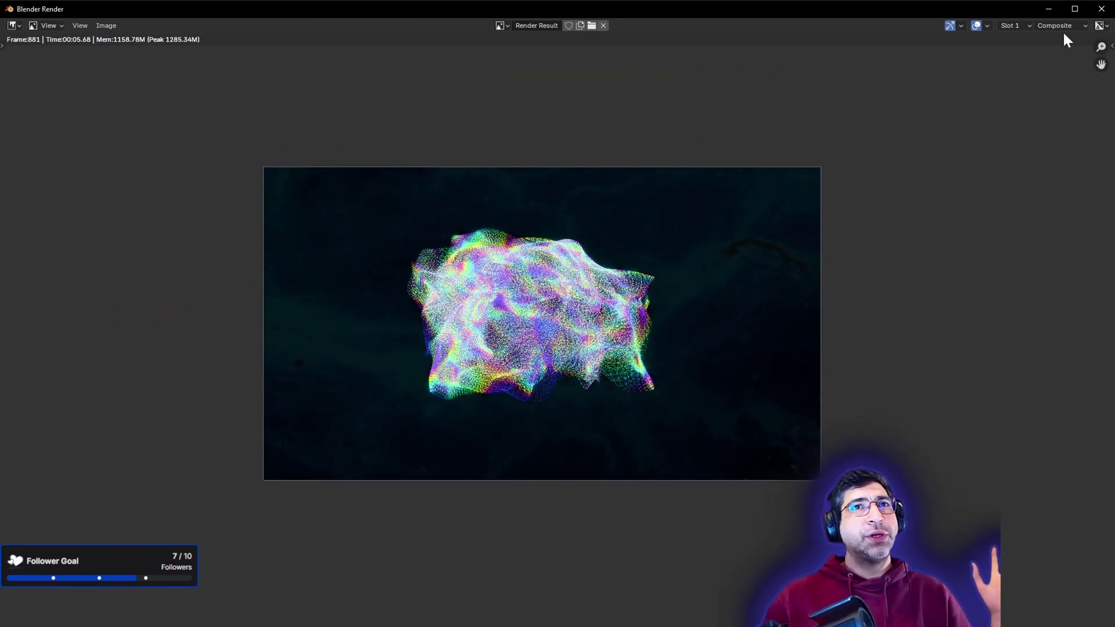
left_click(1101, 9)
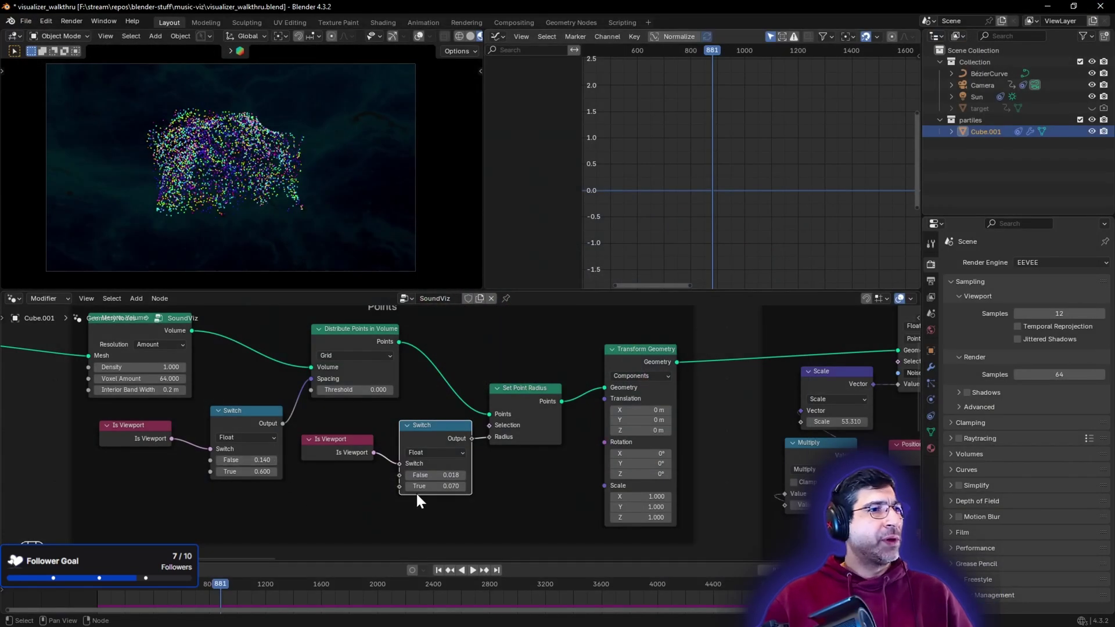
left_click(256, 409)
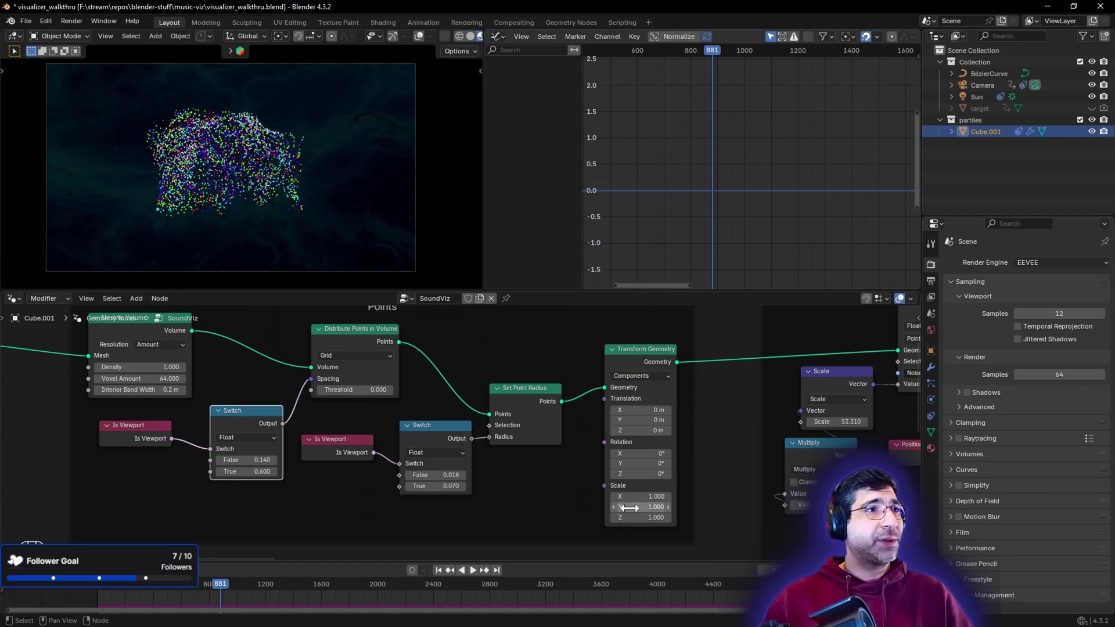
key("Home")
scroll(411, 490, "up", 3)
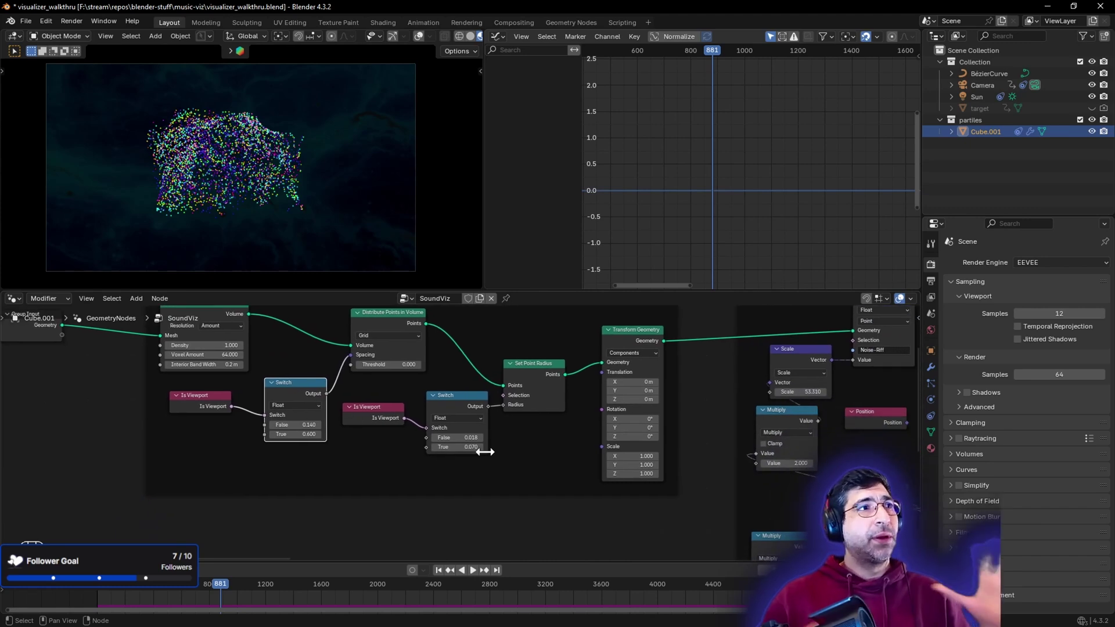
scroll(561, 469, "down", 3)
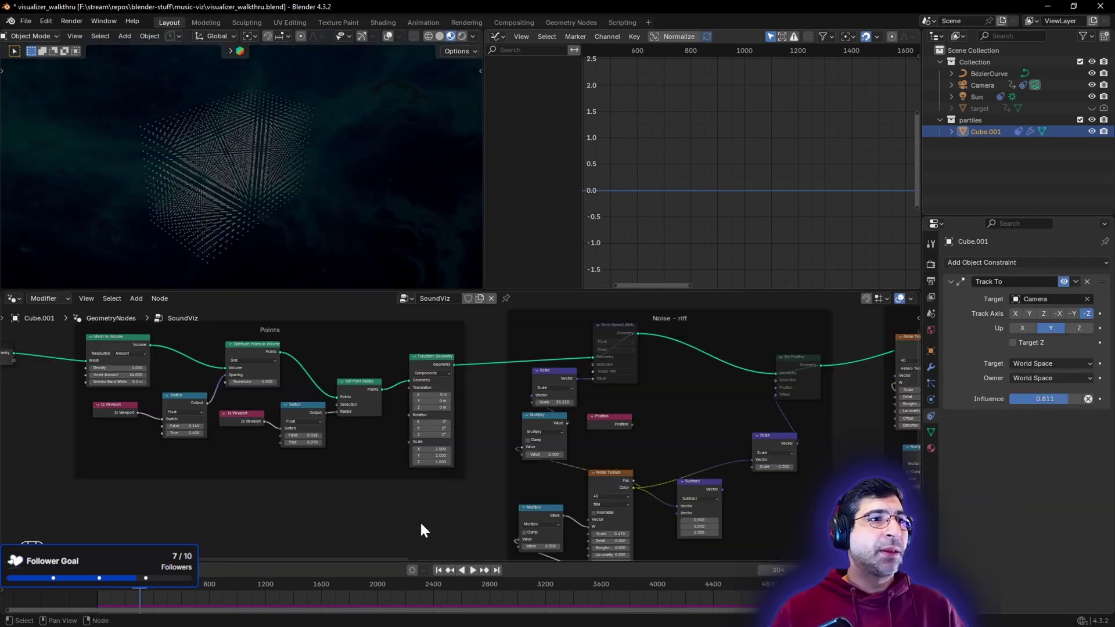
Enlarge the node editor upward and pan to the Noise - riff frame's nodes
middle_click_drag(420, 520, 215, 506)
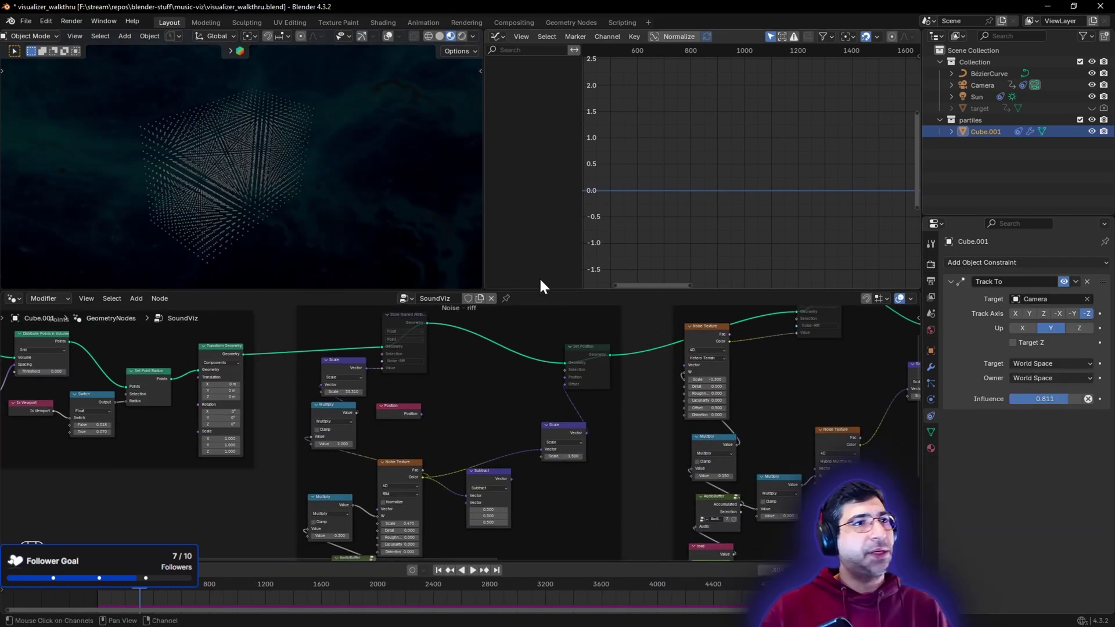
left_click_drag(541, 285, 547, 255)
middle_click_drag(734, 483, 593, 463)
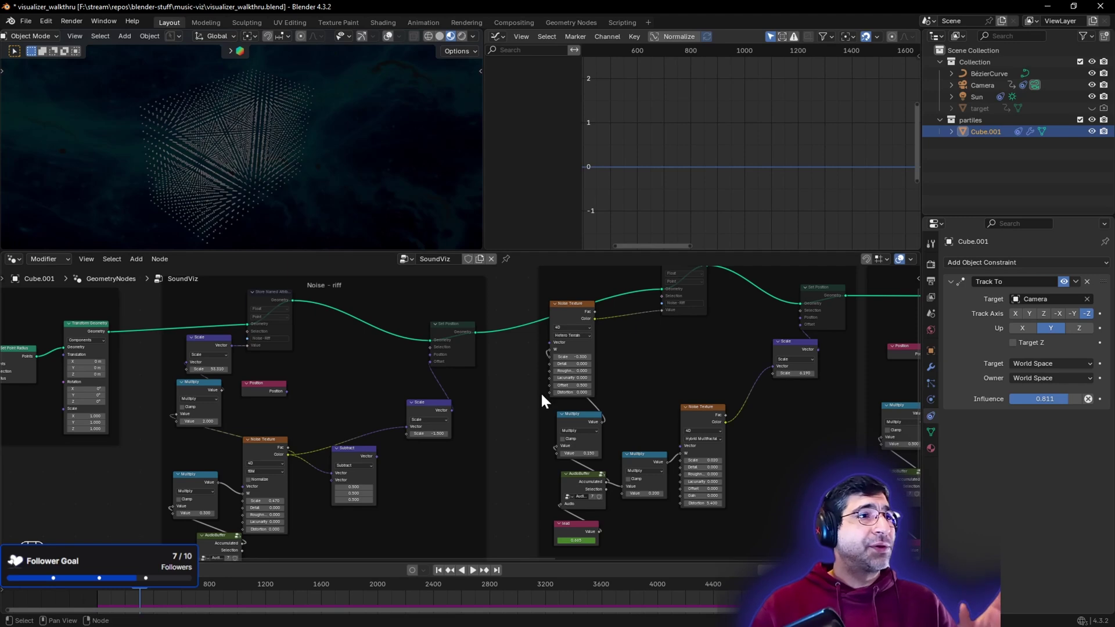
Show the stabs Value node's sound curve, then the drum node's curve in the Graph Editor
middle_click_drag(538, 410, 541, 423)
middle_click_drag(391, 371, 443, 309)
scroll(333, 490, "up", 2)
middle_click_drag(333, 490, 420, 426)
left_click(348, 438)
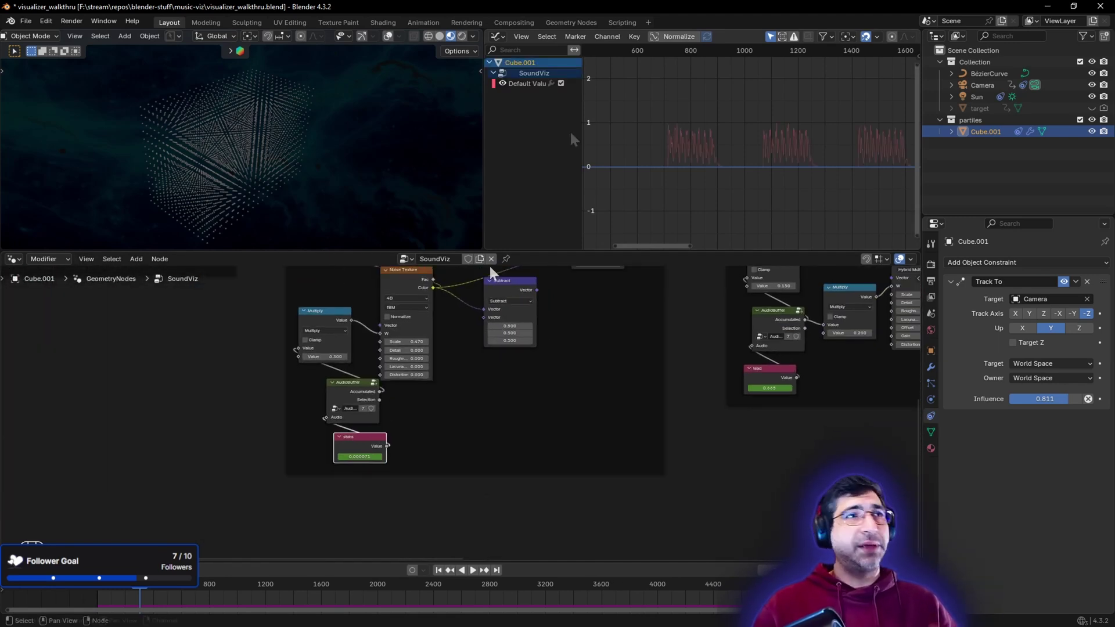
middle_click_drag(671, 323, 196, 557)
middle_click_drag(501, 401, 506, 316)
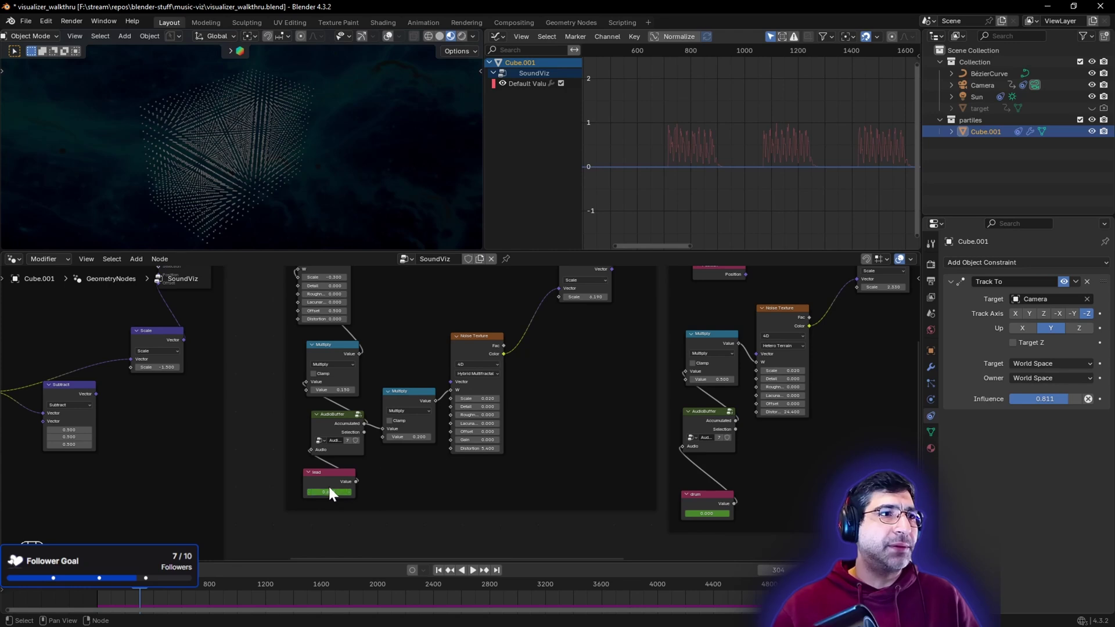
middle_click_drag(331, 493, 493, 343)
middle_click_drag(523, 451, 570, 278)
left_click(428, 446)
Show the lead node's curve, then reselect stabs and frame its whole curve with Home
scroll(701, 124, "up", 1)
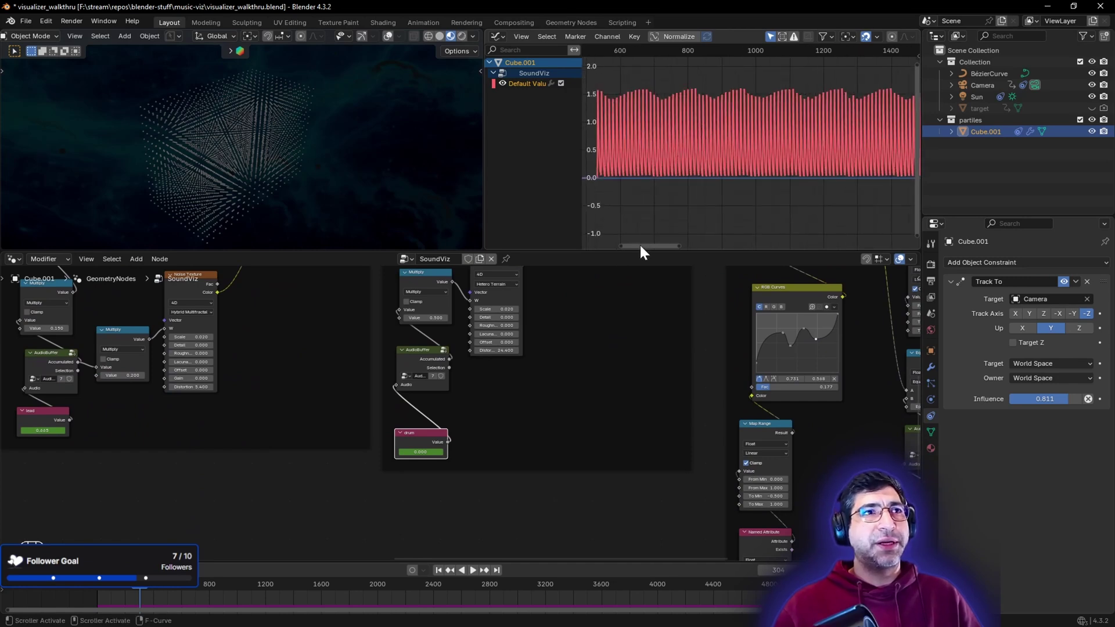
left_click_drag(641, 246, 627, 266)
scroll(689, 180, "down", 1)
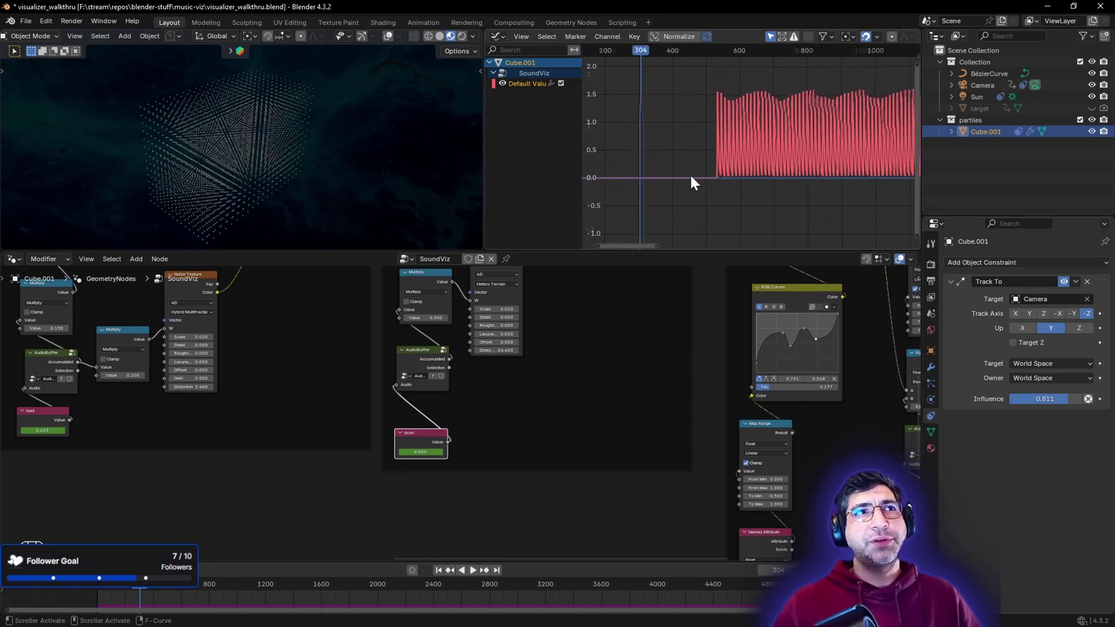
middle_click_drag(166, 494, 638, 494)
left_click(513, 412)
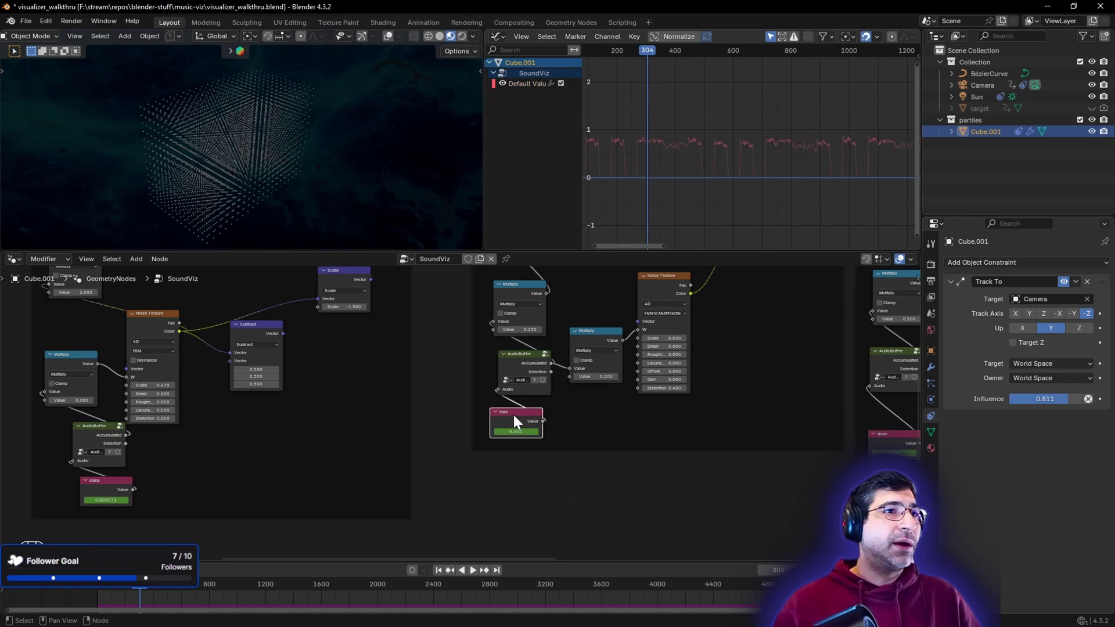
left_click_drag(654, 246, 596, 246)
left_click(101, 481)
key("Home")
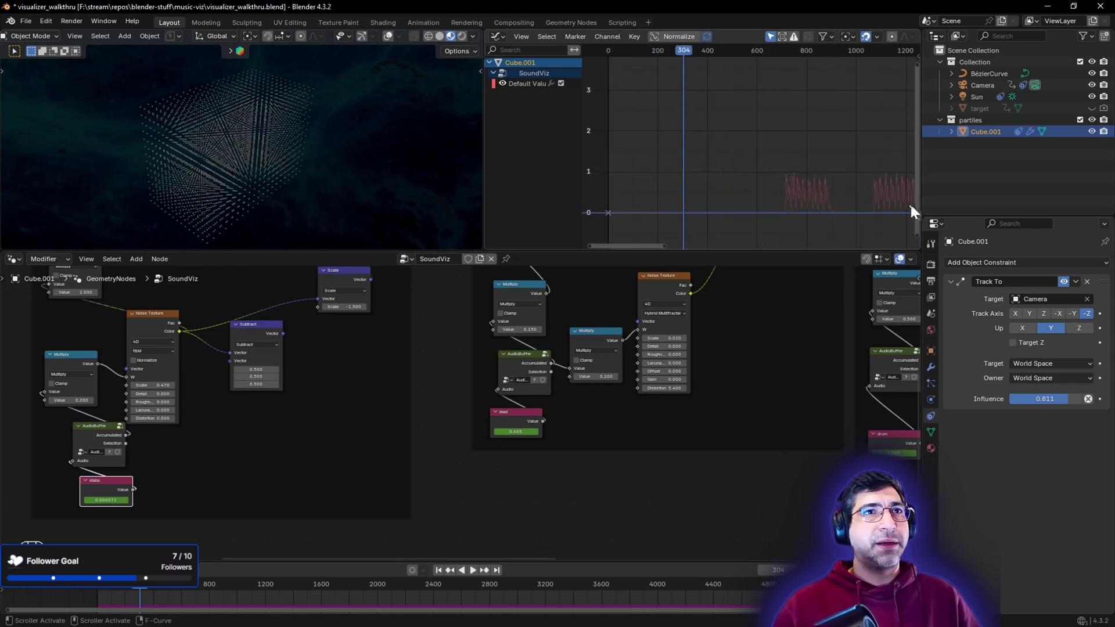
left_click_drag(657, 248, 614, 249)
Skip stabs.wav ahead to about 00:37 in VLC and pause it
scroll(226, 421, "left", 5, "ctrl")
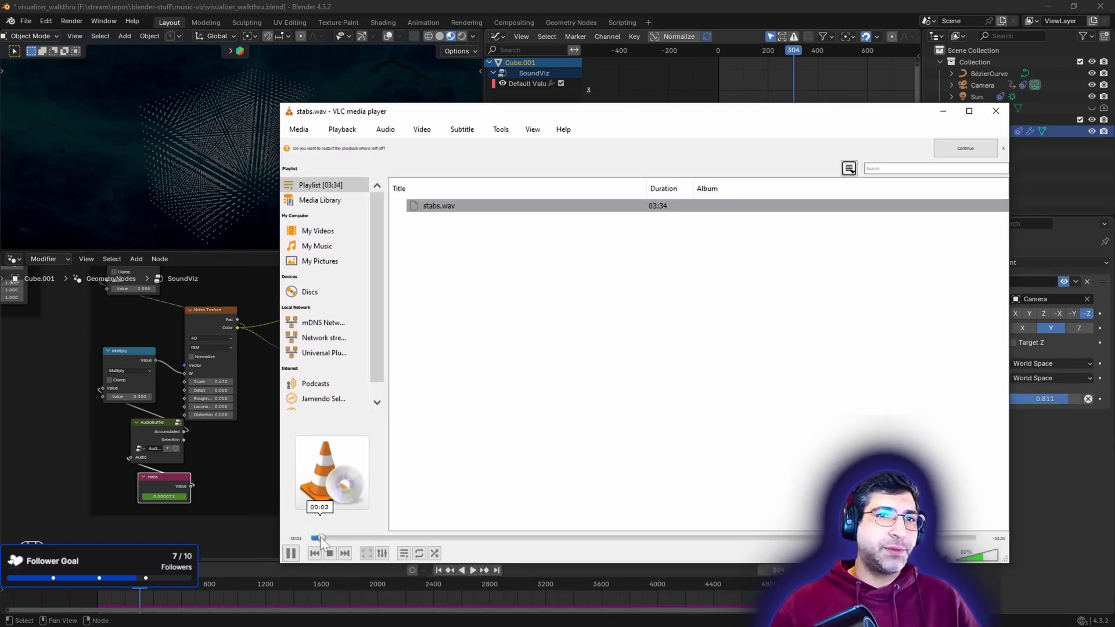
left_click_drag(320, 536, 451, 524)
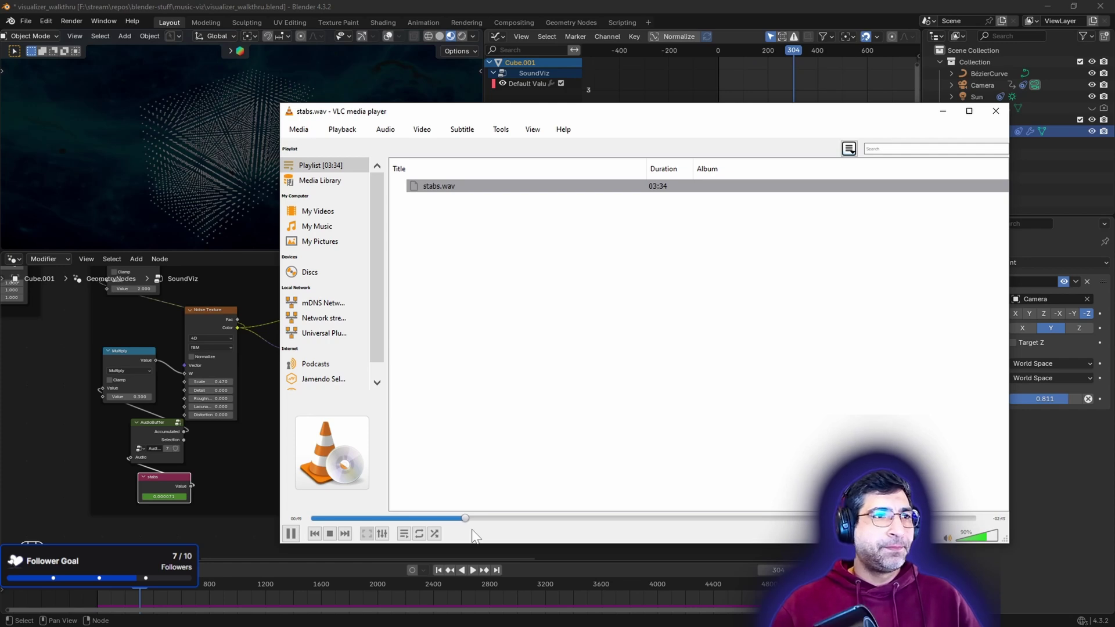
left_click(291, 533)
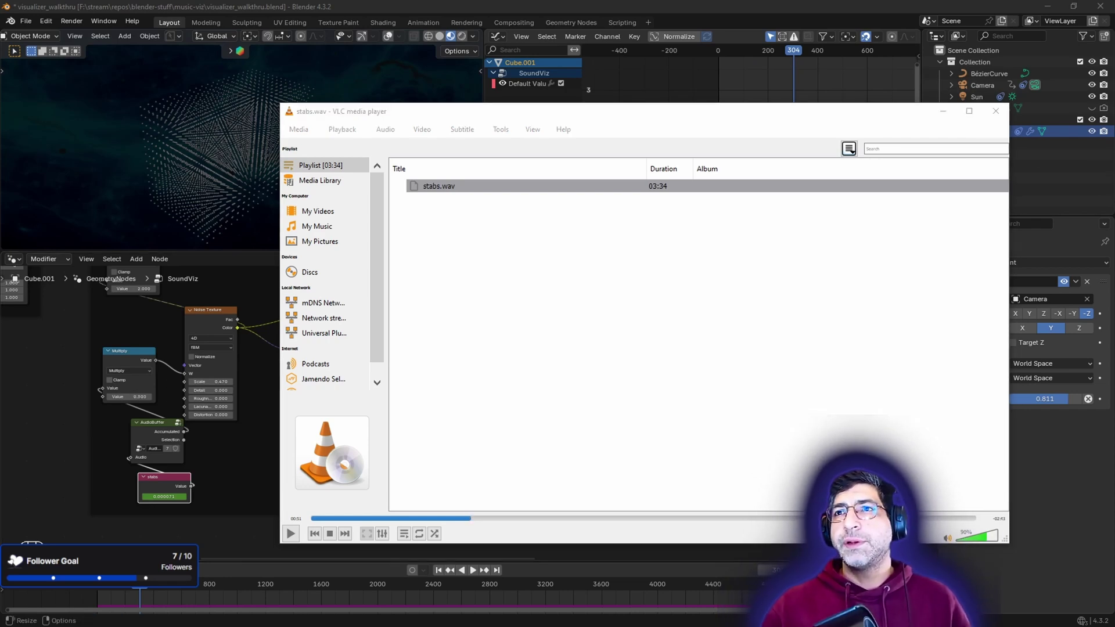
Add kick.wav to the playlist, jump around its timeline up to near the end, then close VLC
left_click(372, 538)
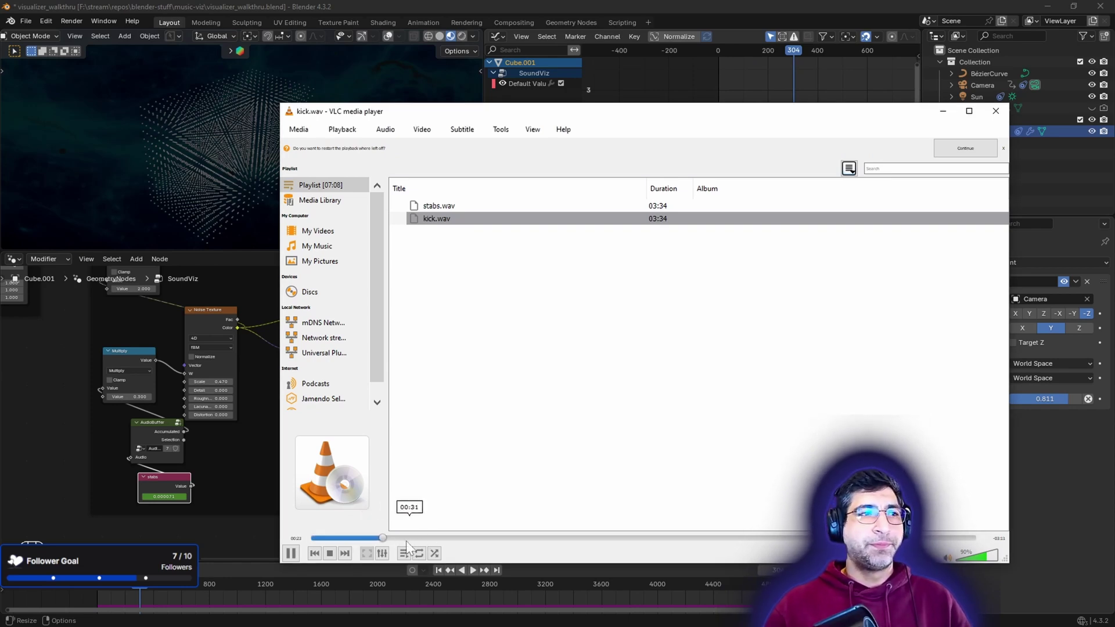
left_click(329, 538)
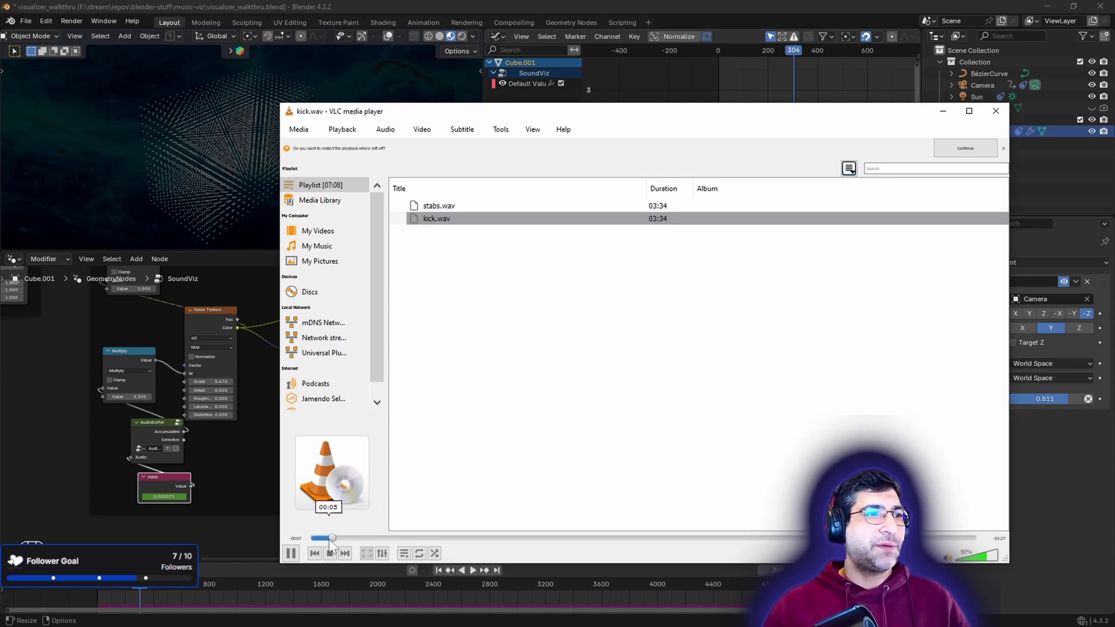
left_click(406, 539)
left_click(697, 518)
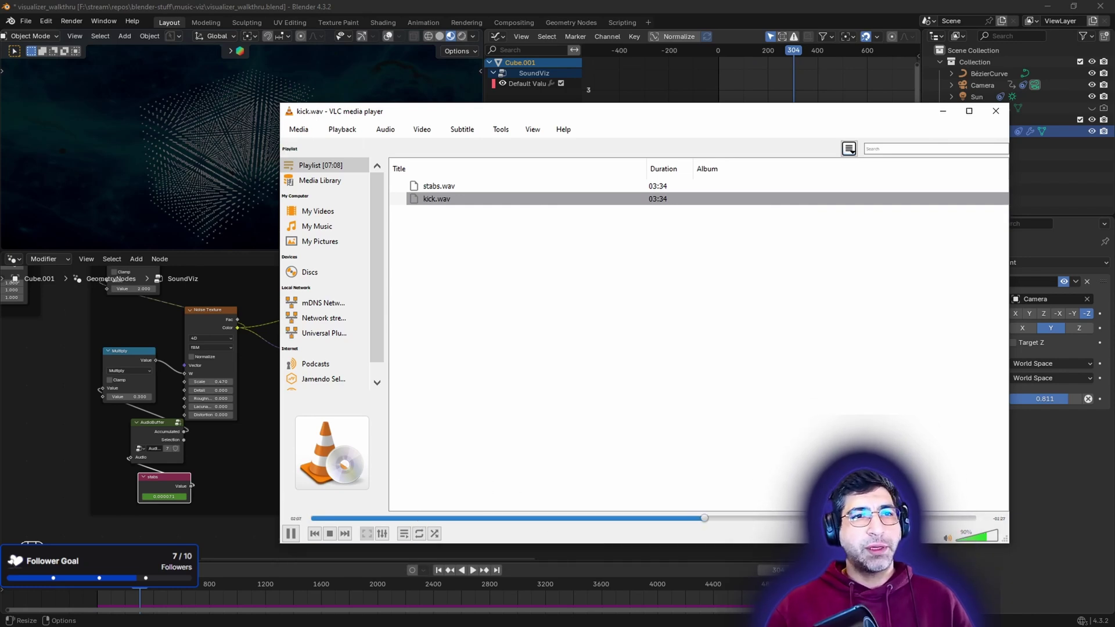
left_click(888, 519)
left_click(996, 111)
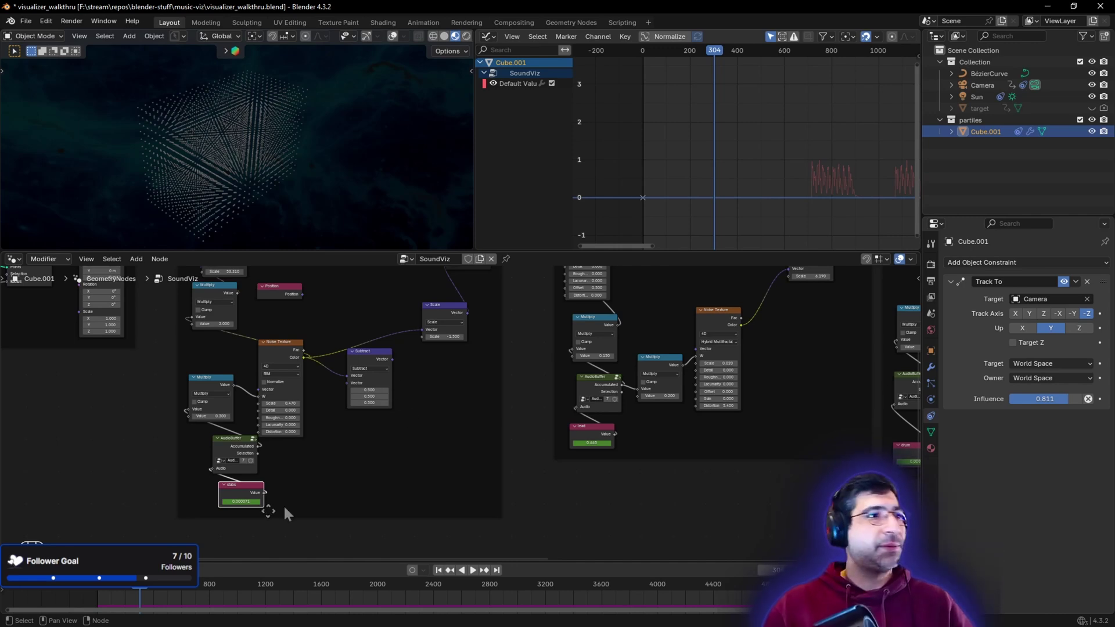
Add a Value node beside the stabs node via Shift+A search and keyframe its value at 0.000
scroll(311, 461, "up", 3)
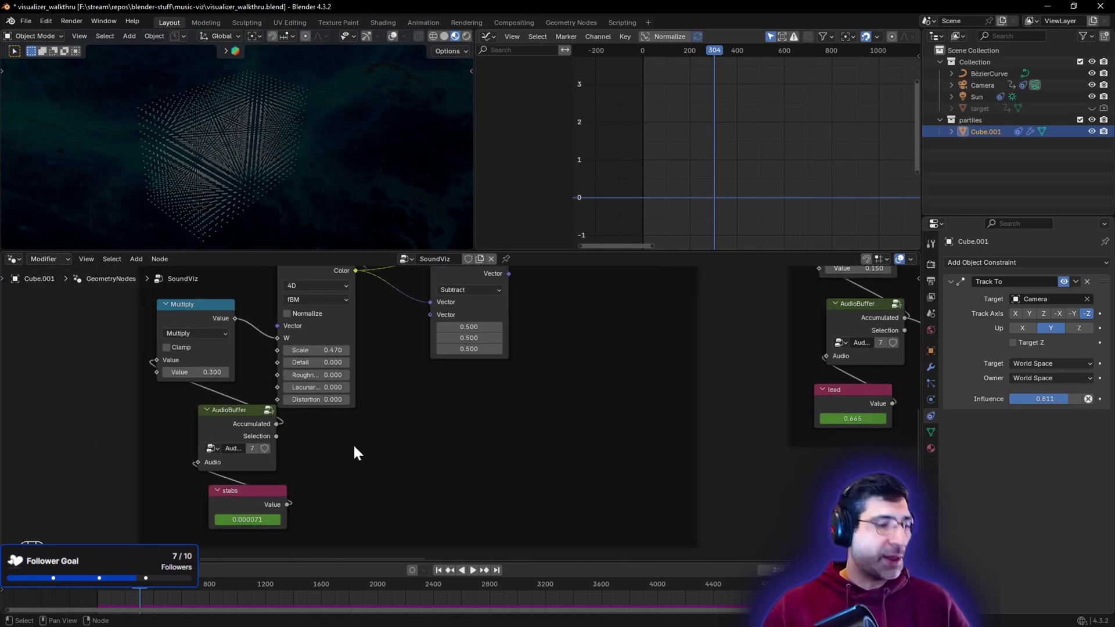
key("shift+a")
type("value")
key("Return")
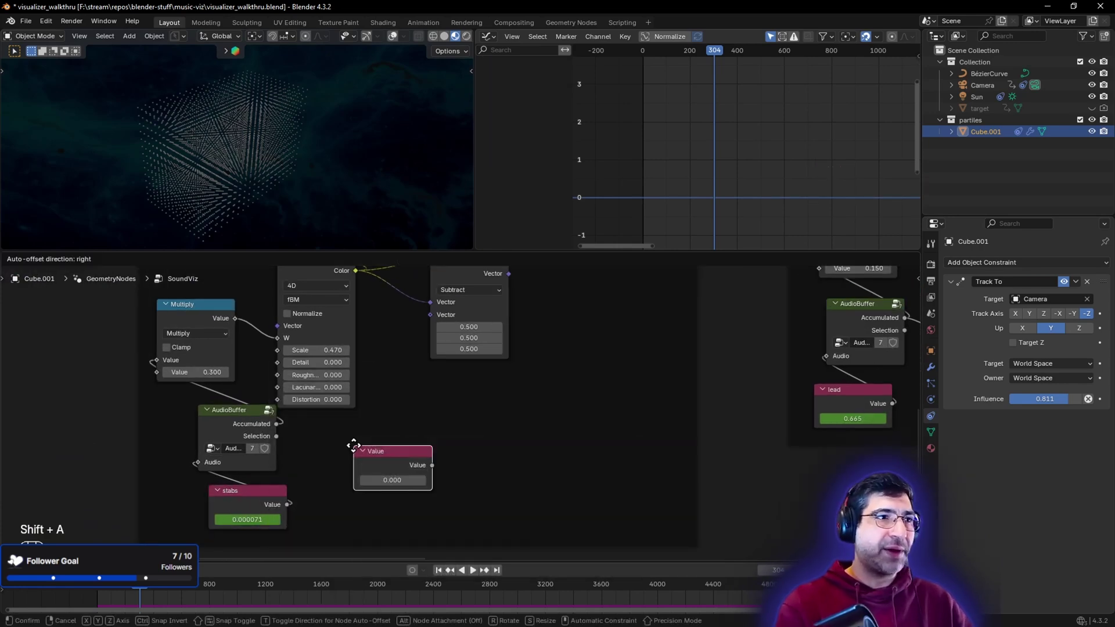
left_click(370, 451)
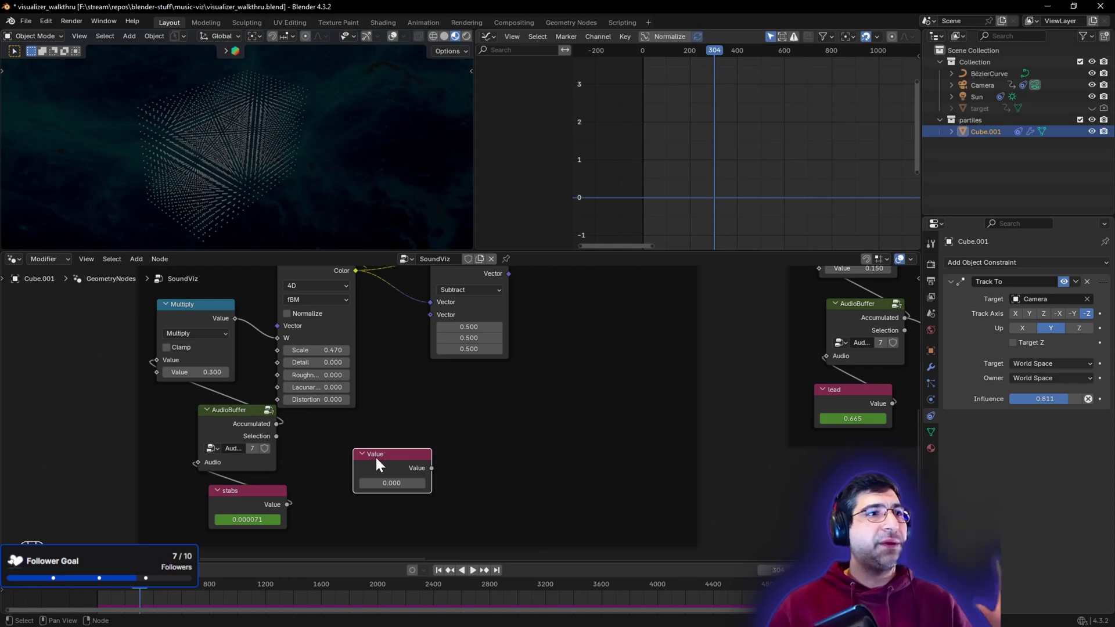
right_click(383, 481)
left_click(384, 480)
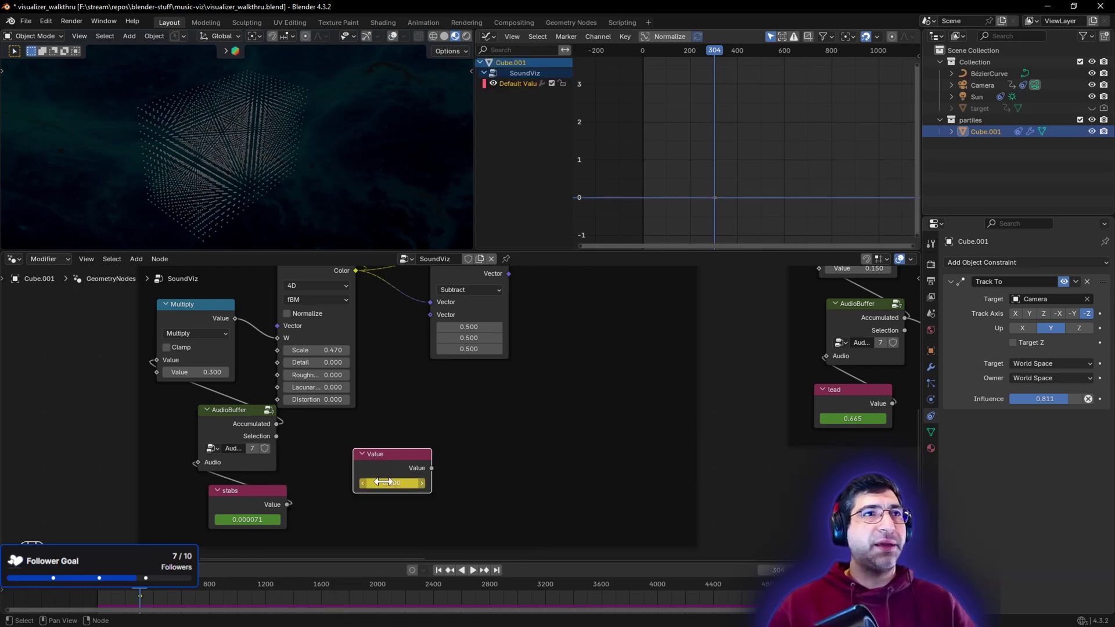
scroll(660, 86, "down", 1)
middle_click_drag(727, 110, 648, 124)
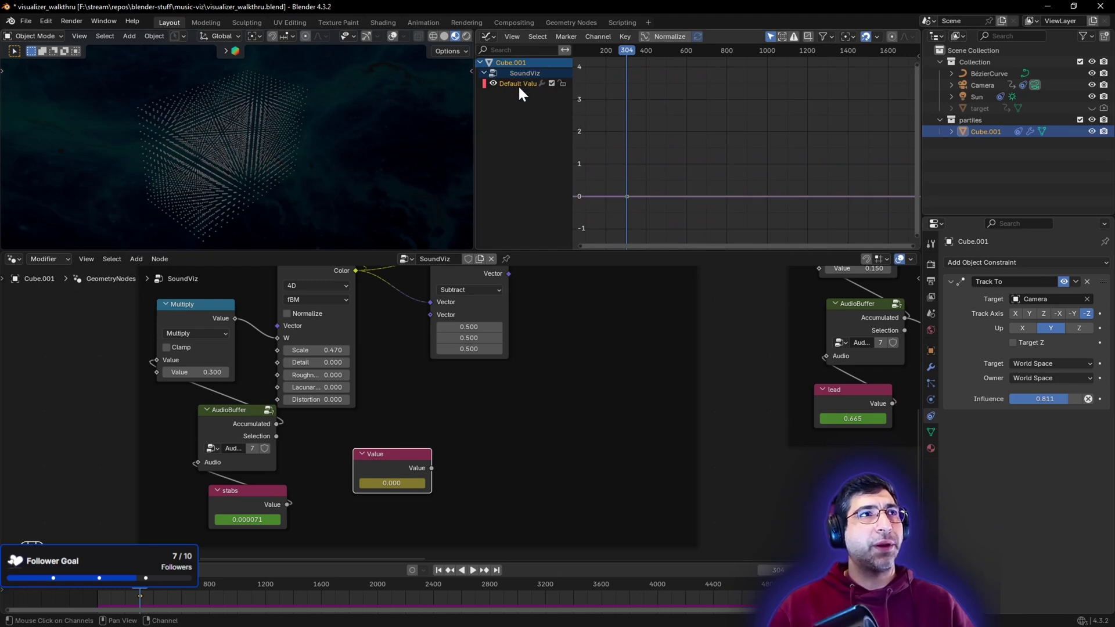
Run Channel > Sound to Samples and pick stabs.wav from the sounds folder
left_click(591, 36)
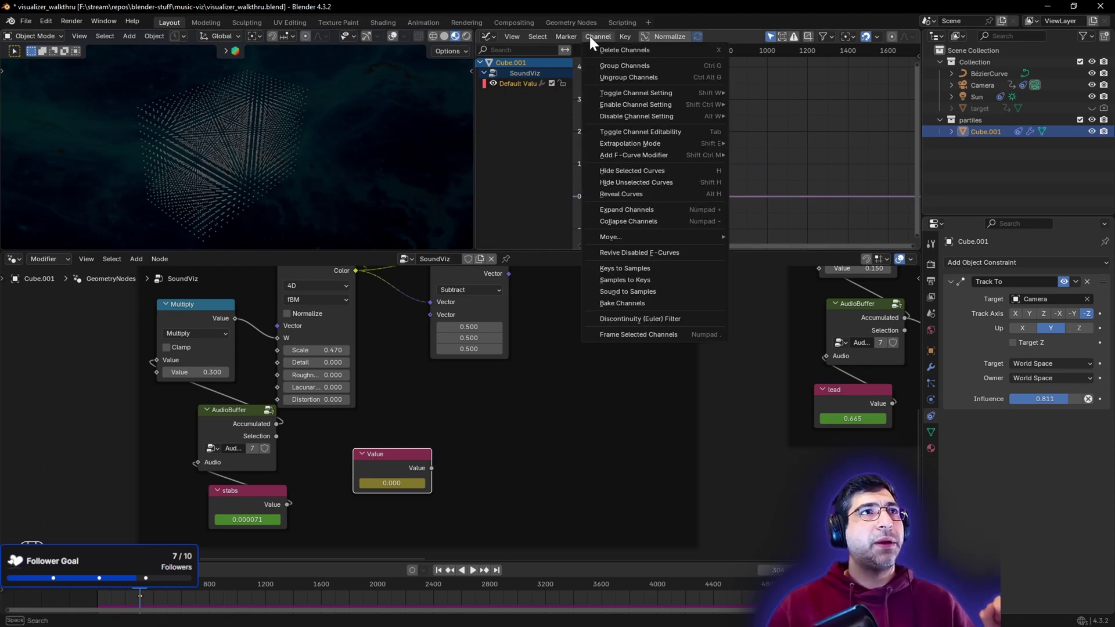
left_click(674, 291)
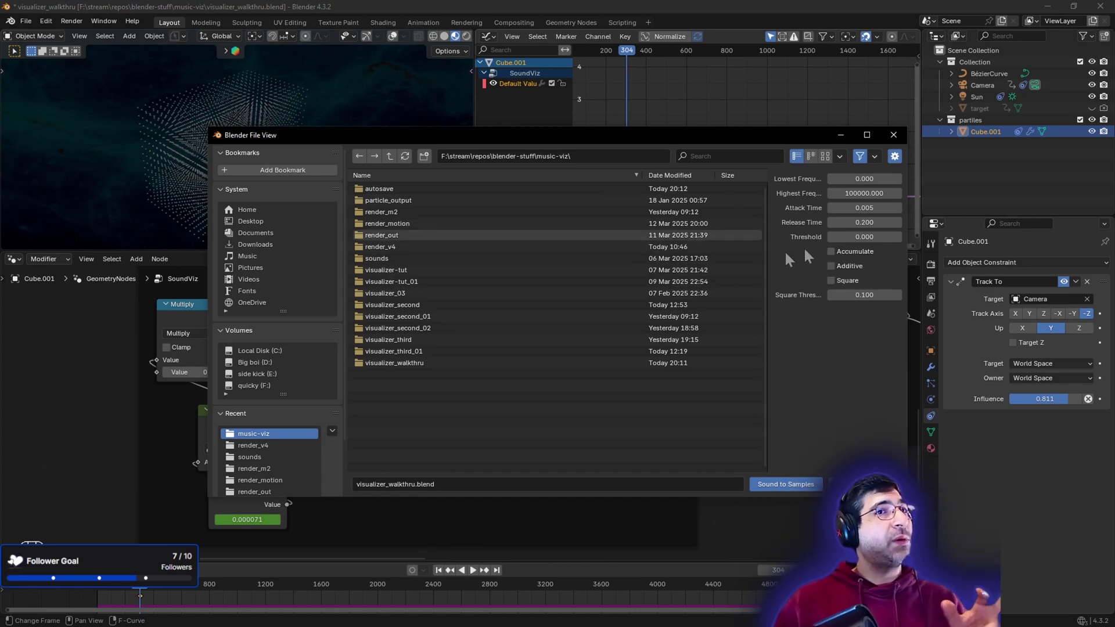
double_click(389, 257)
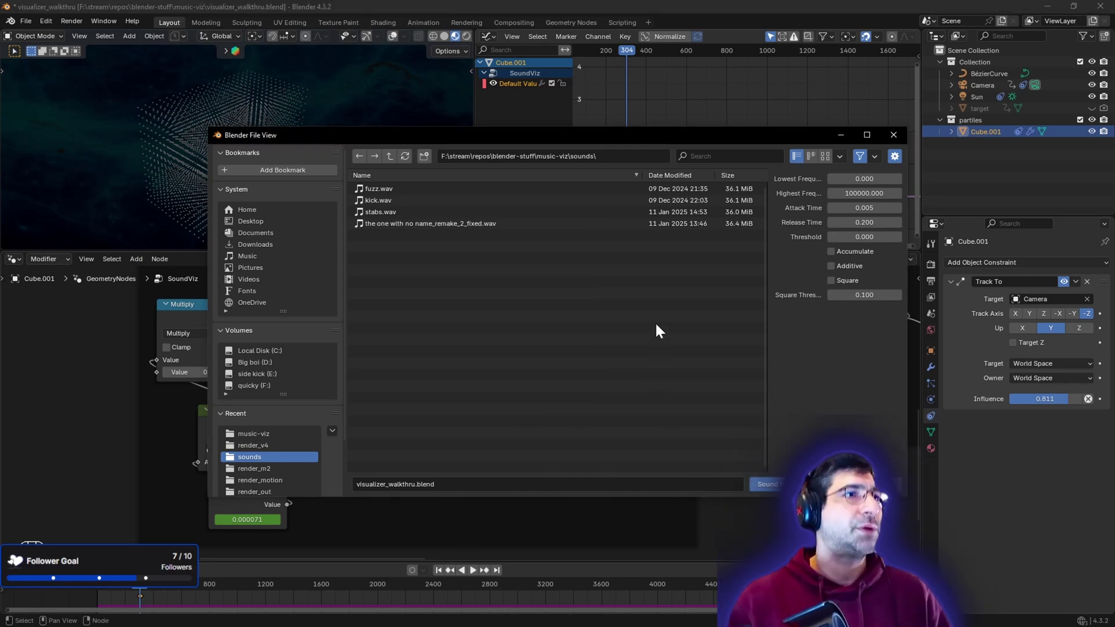
left_click(386, 212)
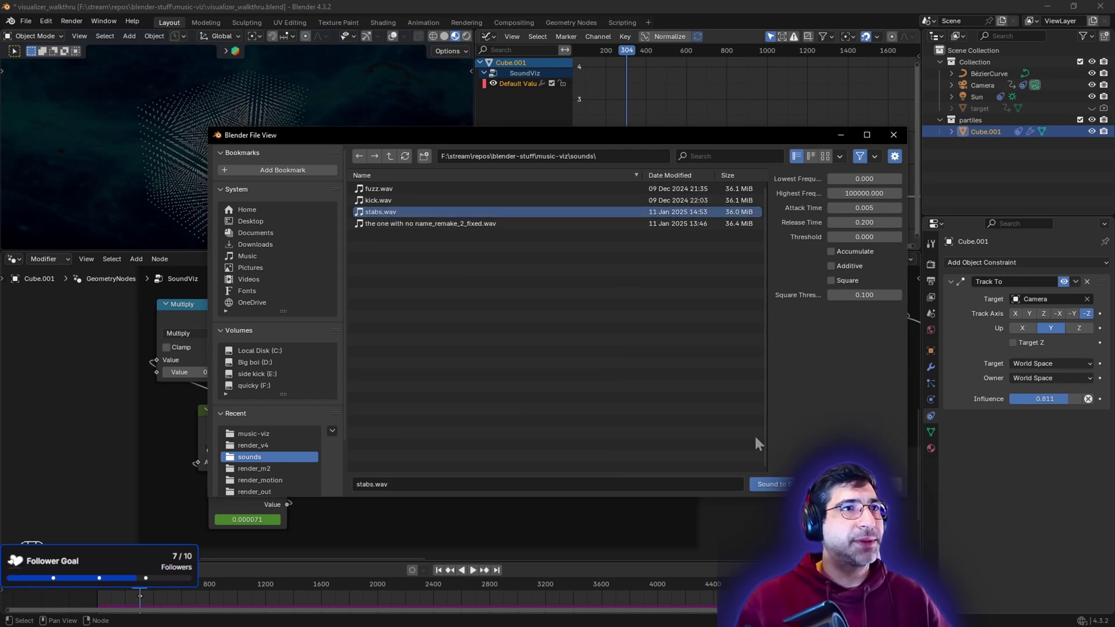
Bake stabs.wav into the curve, then scrub and play the animation from frame 1068 to 1423
left_click(768, 484)
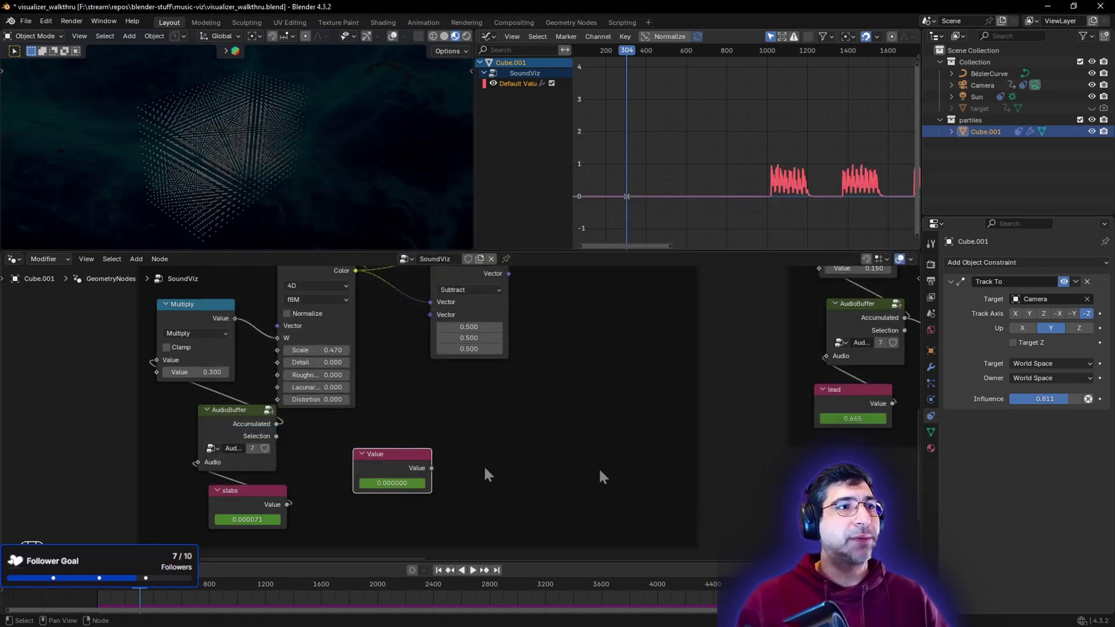
left_click_drag(633, 245, 725, 245)
left_click_drag(586, 51, 604, 239)
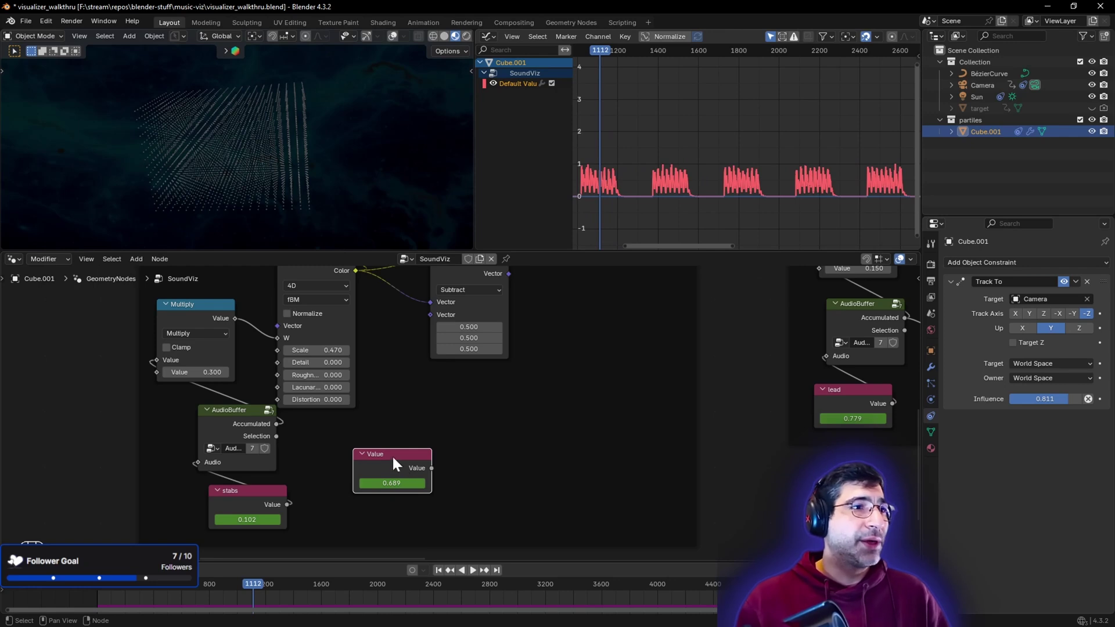
mouse_move(595, 52)
left_mouse_down()
mouse_move(577, 61)
mouse_move(592, 64)
left_mouse_up()
key("space")
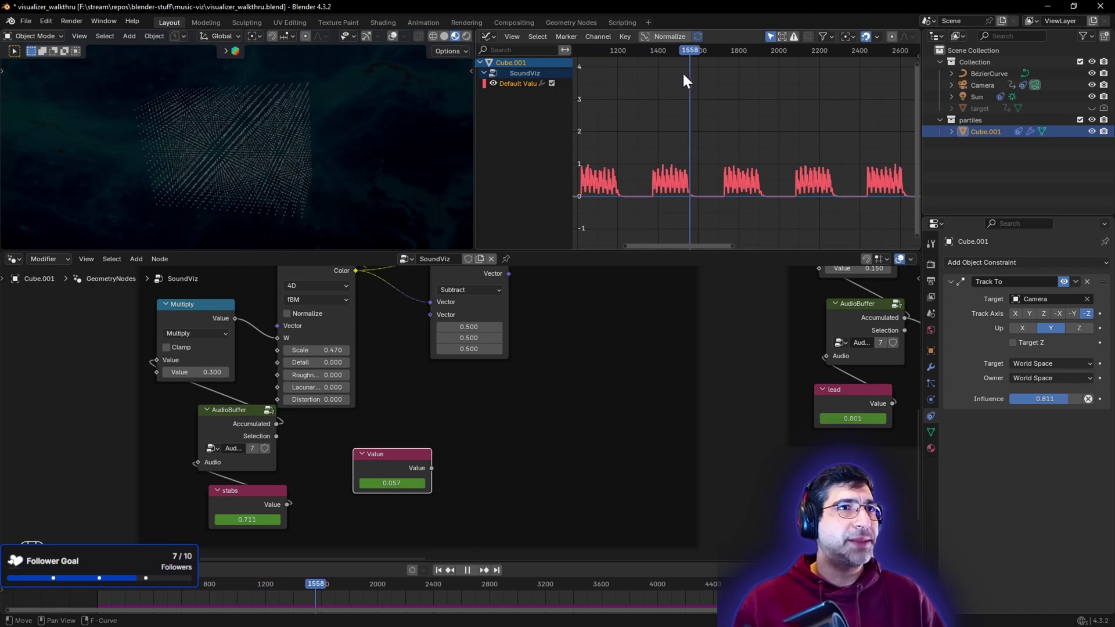
mouse_move(656, 72)
left_mouse_down()
mouse_move(636, 69)
mouse_move(663, 74)
left_mouse_up()
key("space")
Zoom and pan the Graph Editor over the stabs curve's bursts while replaying from frame 1402
scroll(664, 194, "up", 3)
scroll(664, 194, "up", 6)
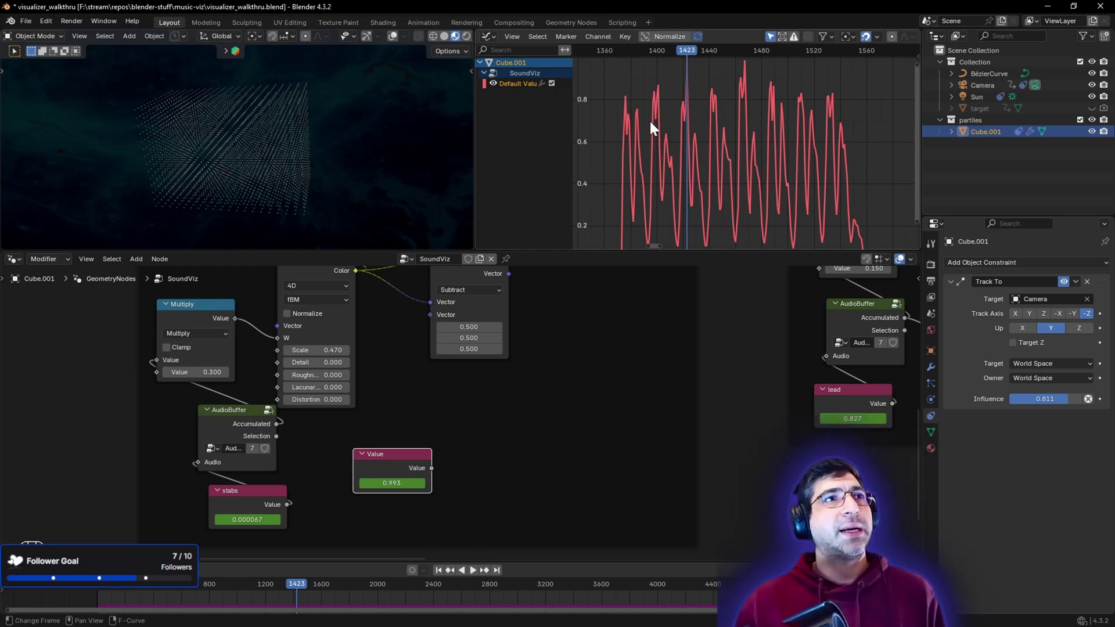
scroll(650, 124, "down", 5)
scroll(649, 124, "down", 2)
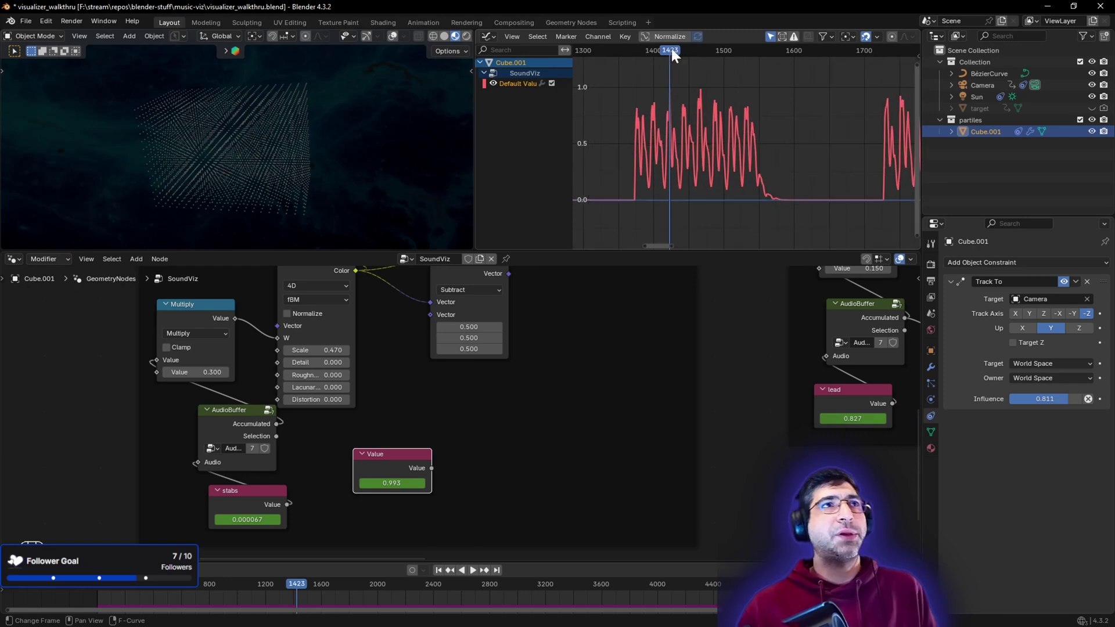
left_click_drag(671, 49, 761, 48)
key("space")
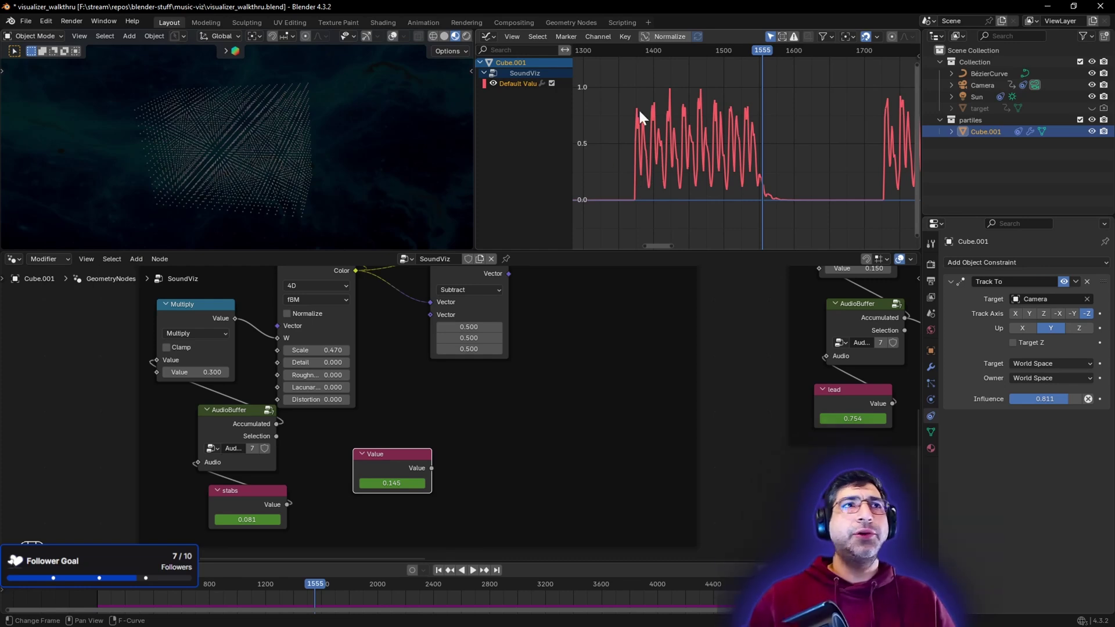
scroll(657, 76, "down", 4)
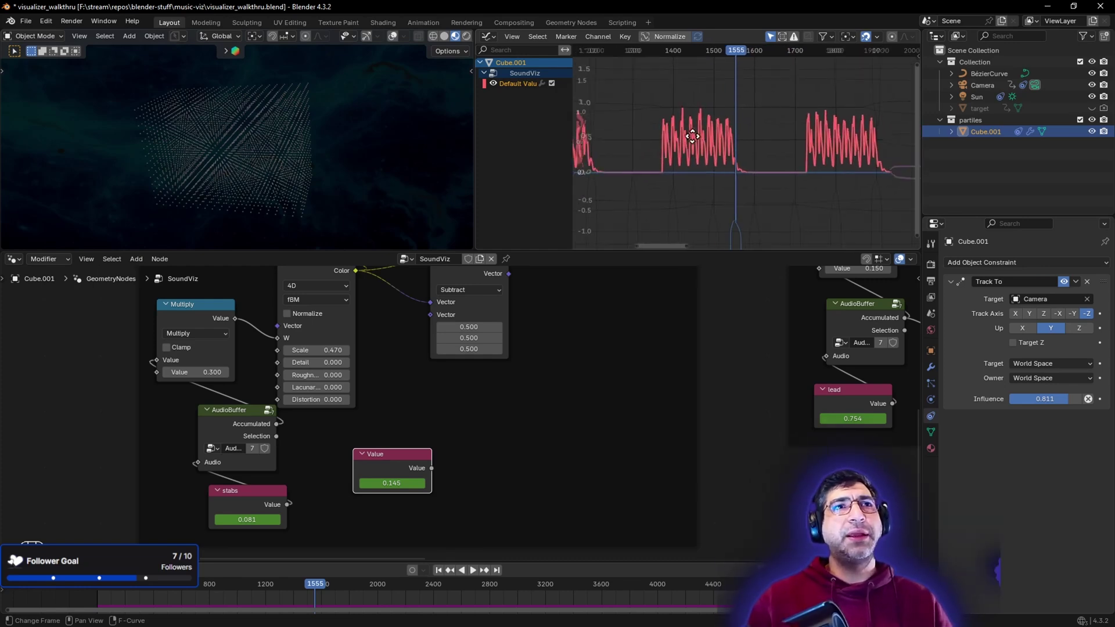
scroll(697, 158, "down", 2)
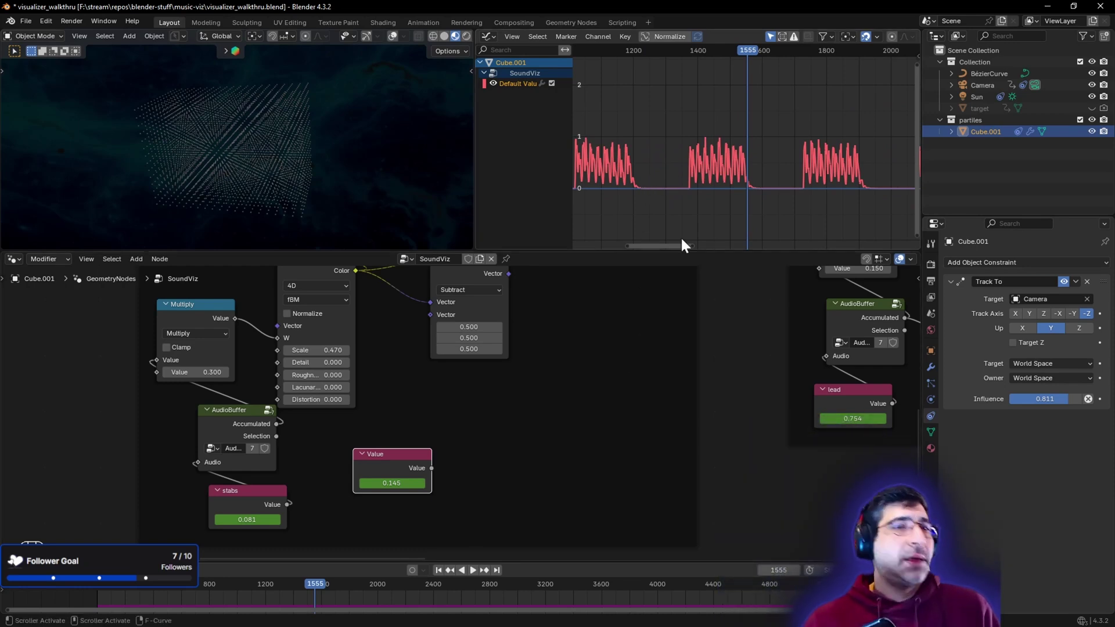
left_click_drag(673, 244, 653, 244)
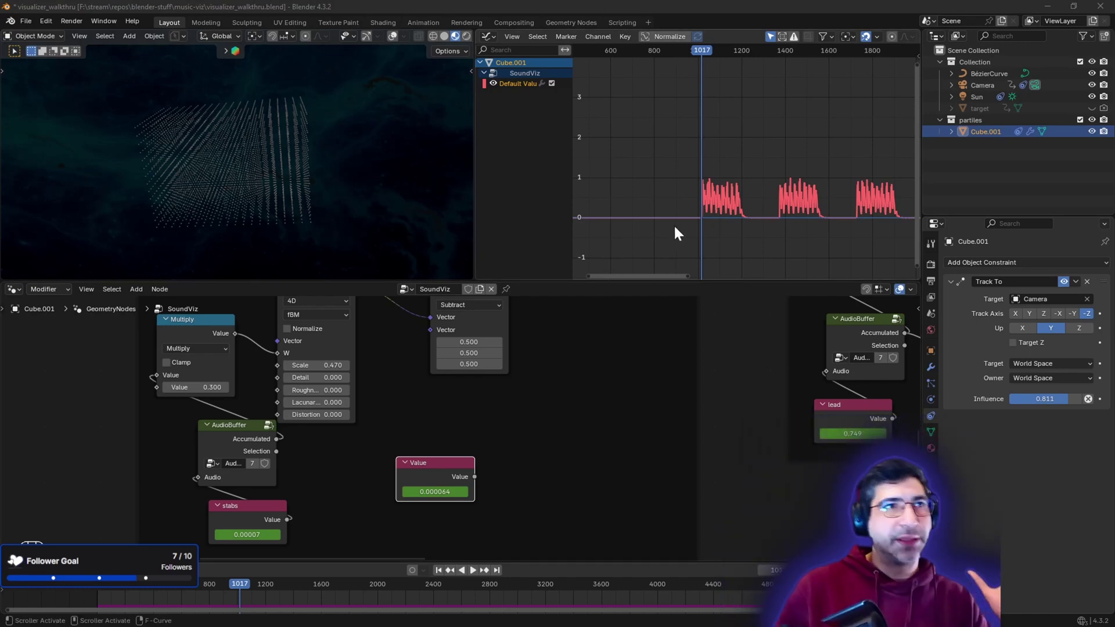
Pan the node editor to the stabs and lead nodes and select the AudioBuffer node
scroll(735, 169, "up", 3)
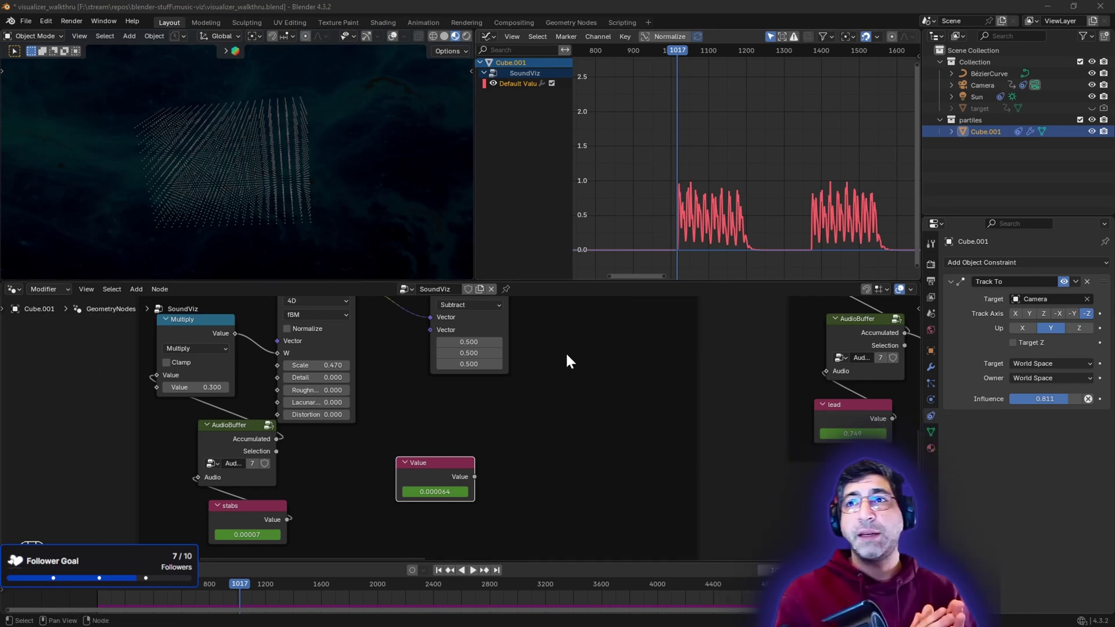
scroll(619, 492, "down", 3)
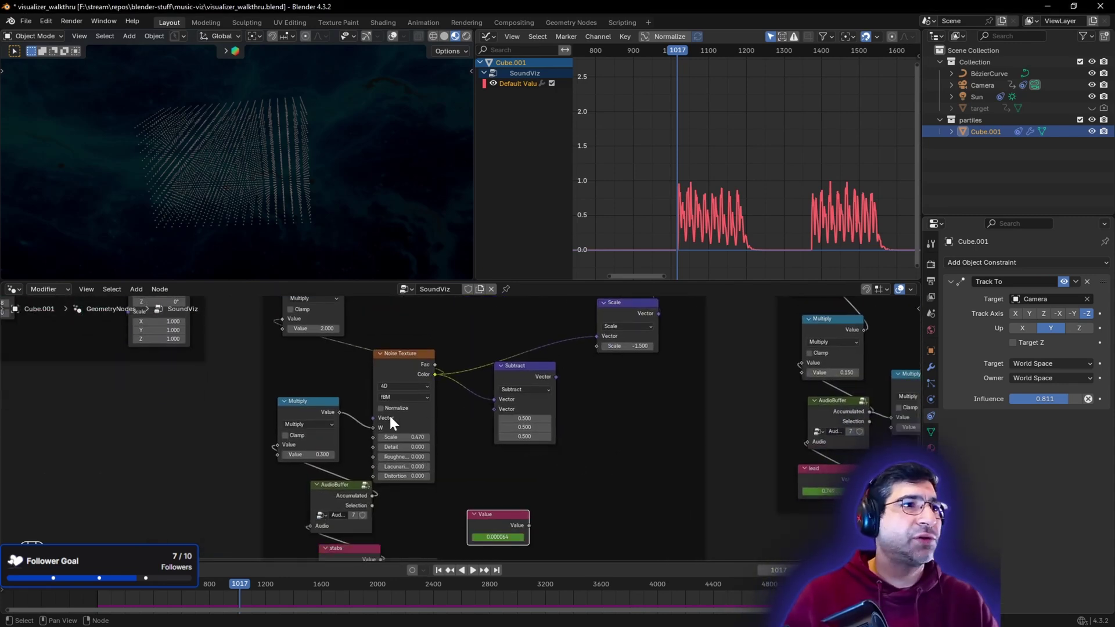
mouse_move(390, 421)
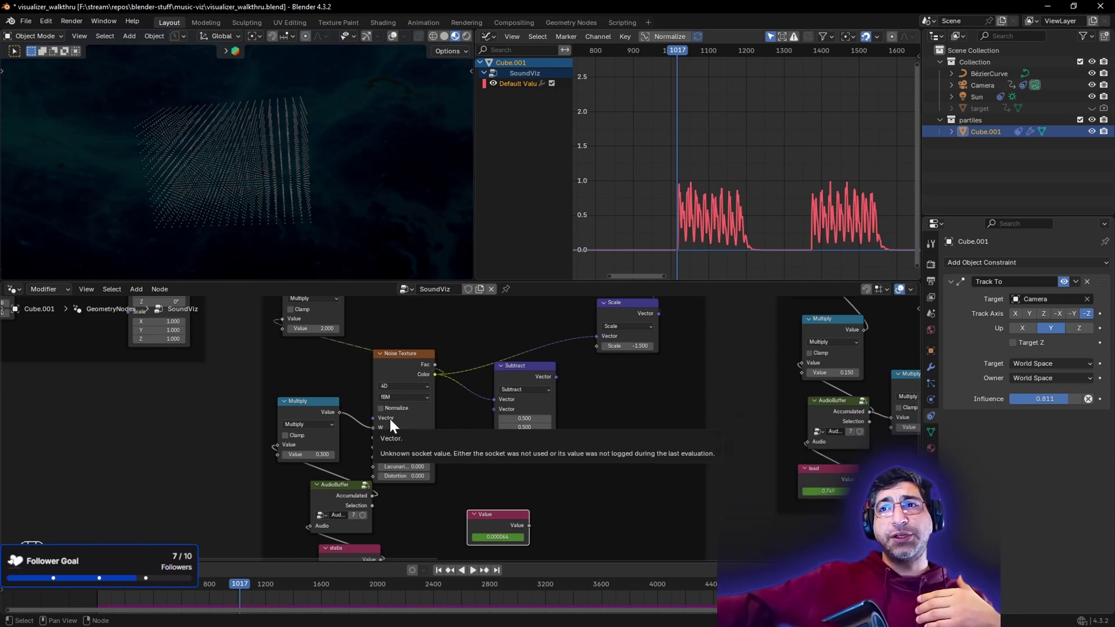
scroll(503, 452, "up", 1)
middle_click_drag(383, 505, 413, 448)
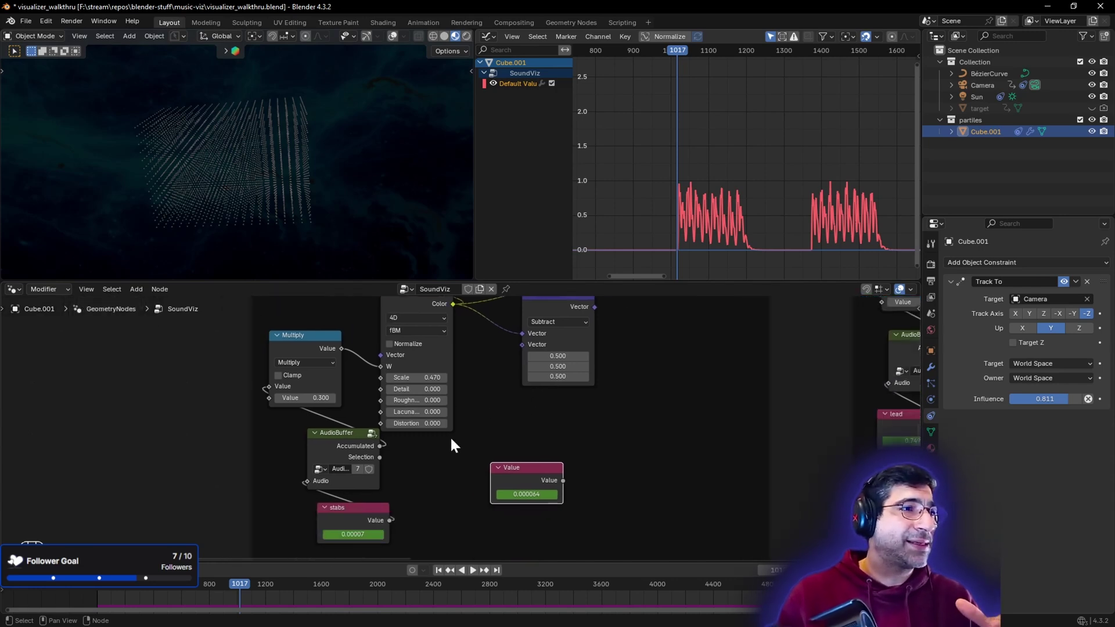
left_click(368, 433)
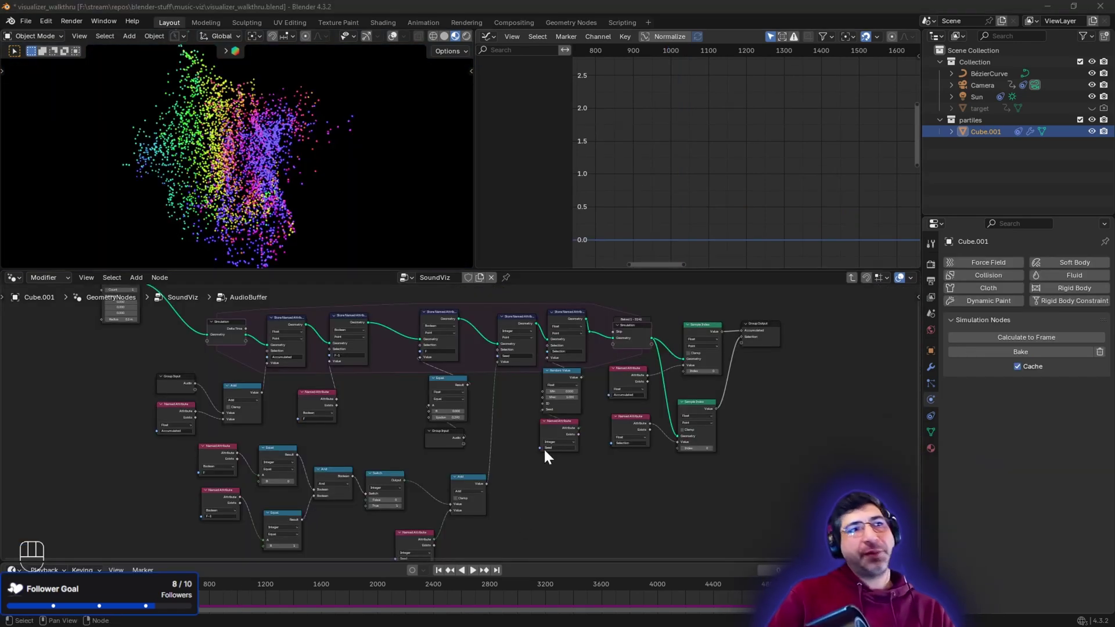
middle_click_drag(552, 485, 550, 476)
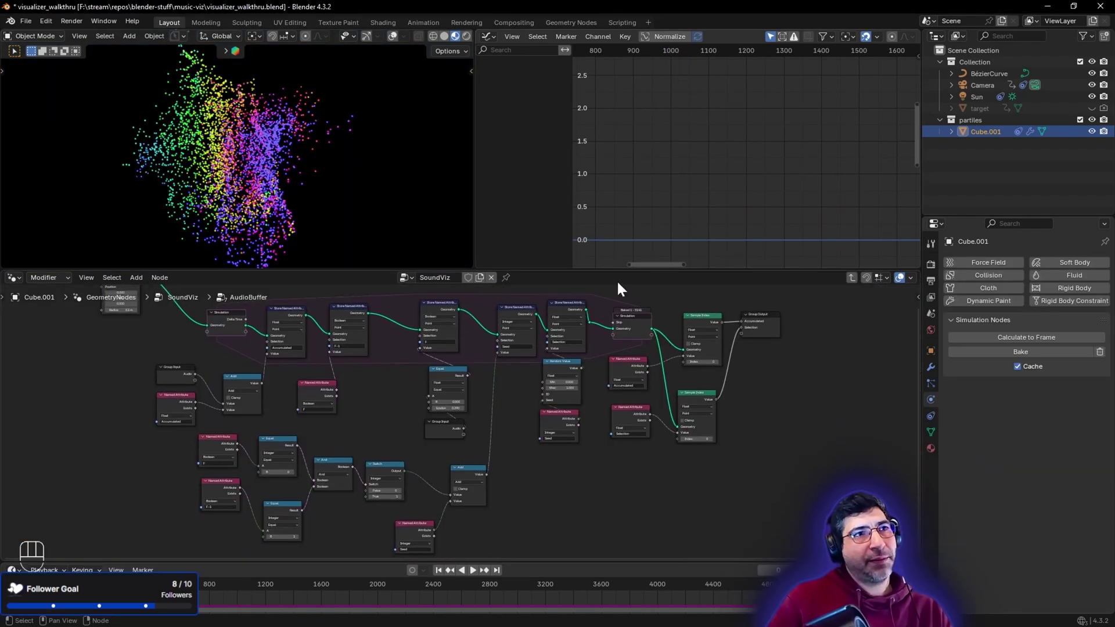
left_click_drag(617, 270, 619, 224)
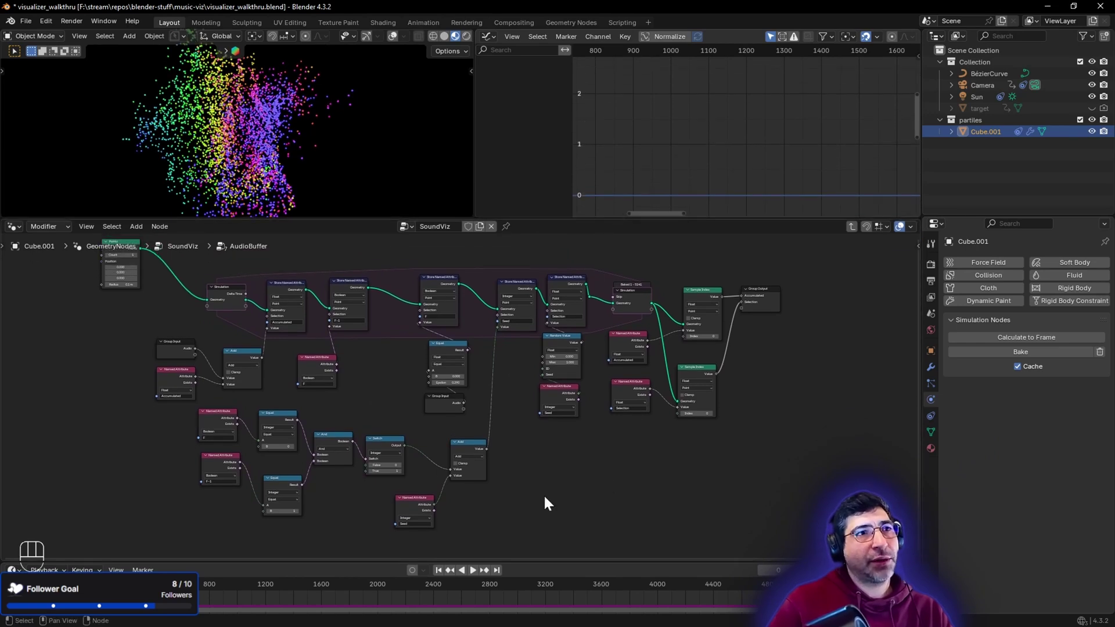
middle_click_drag(551, 503, 563, 505)
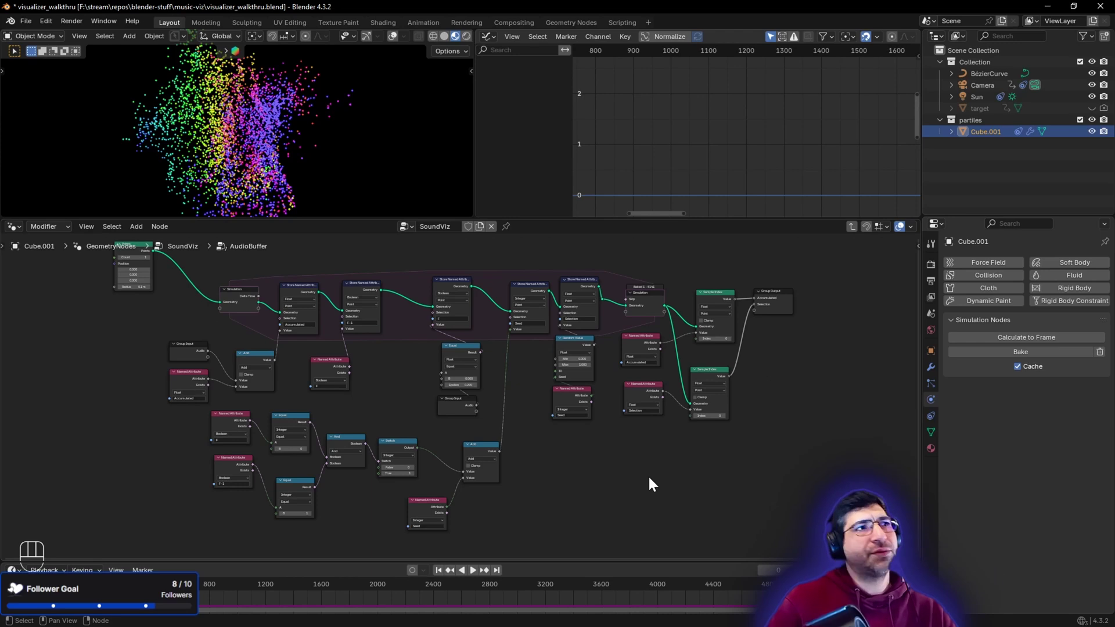
left_click(853, 227)
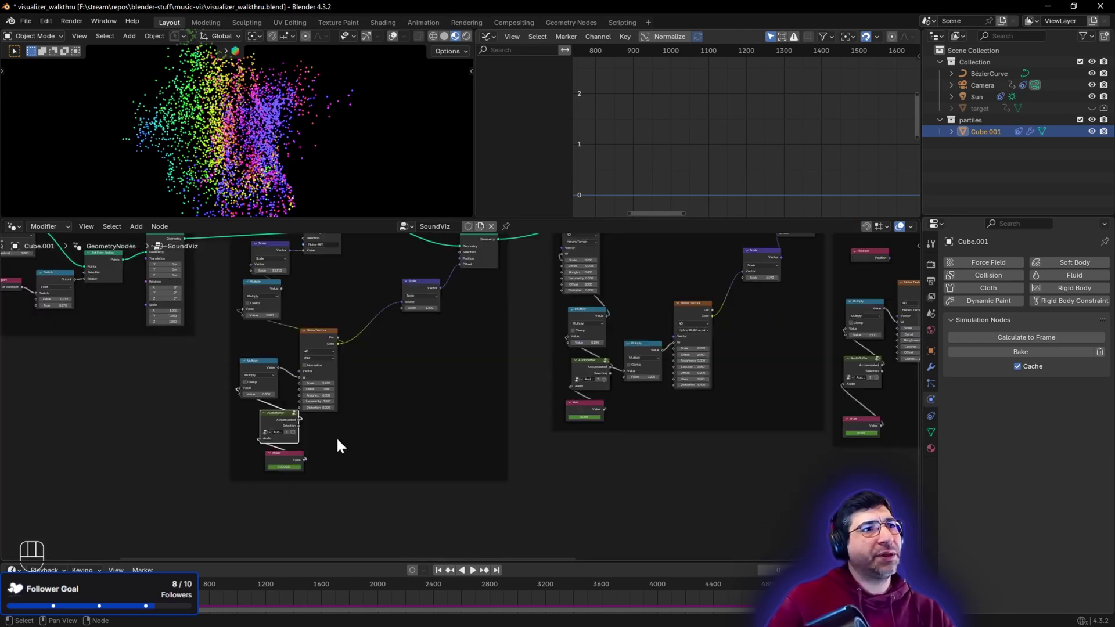
scroll(341, 440, "up", 1)
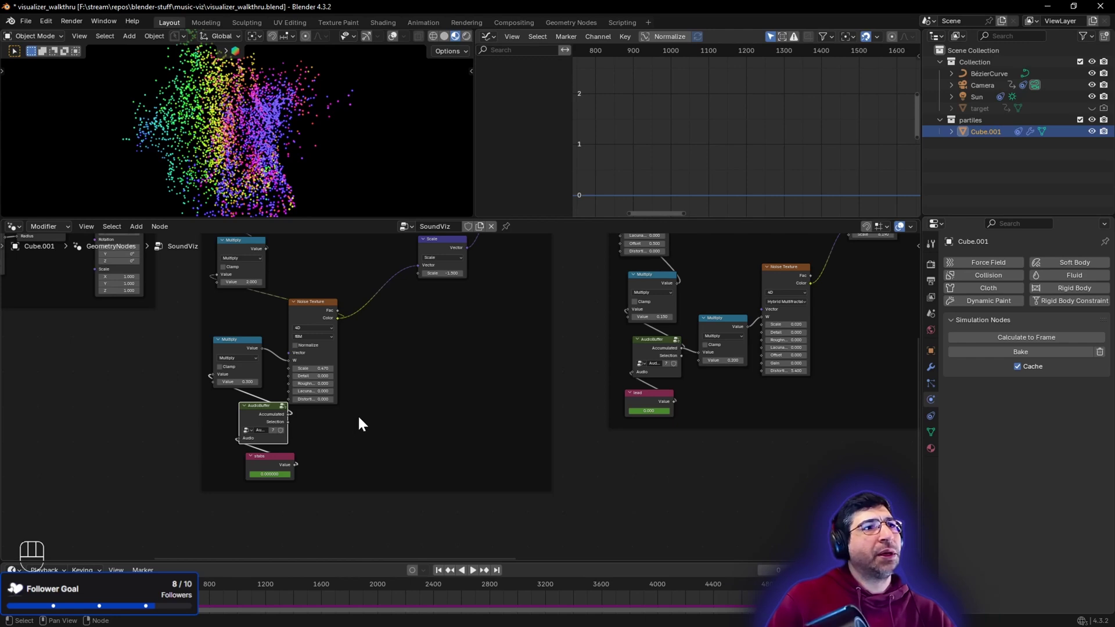
scroll(359, 424, "up", 1)
middle_click_drag(376, 418, 441, 437)
left_click(269, 343)
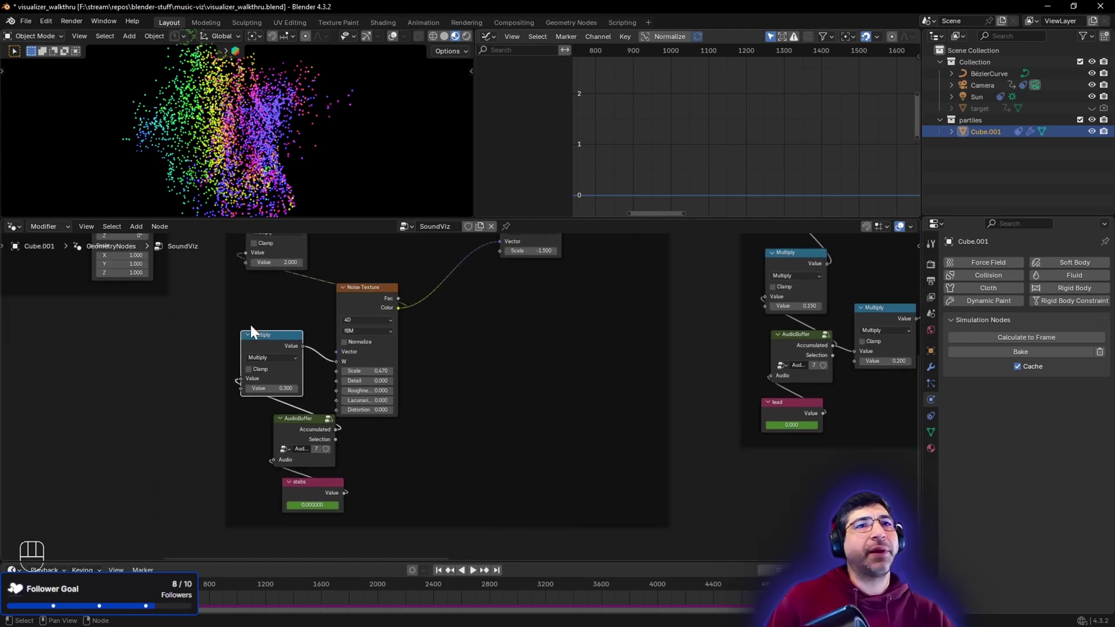
scroll(266, 324, "up", 1)
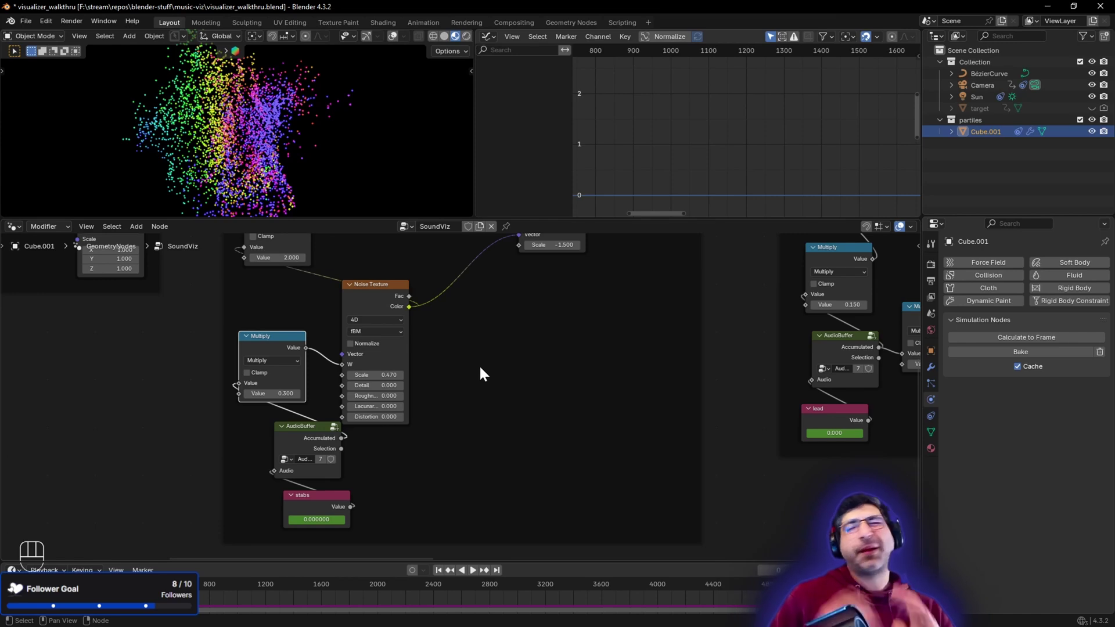
scroll(472, 363, "down", 1)
middle_click_drag(545, 343, 393, 424)
scroll(528, 395, "down", 3)
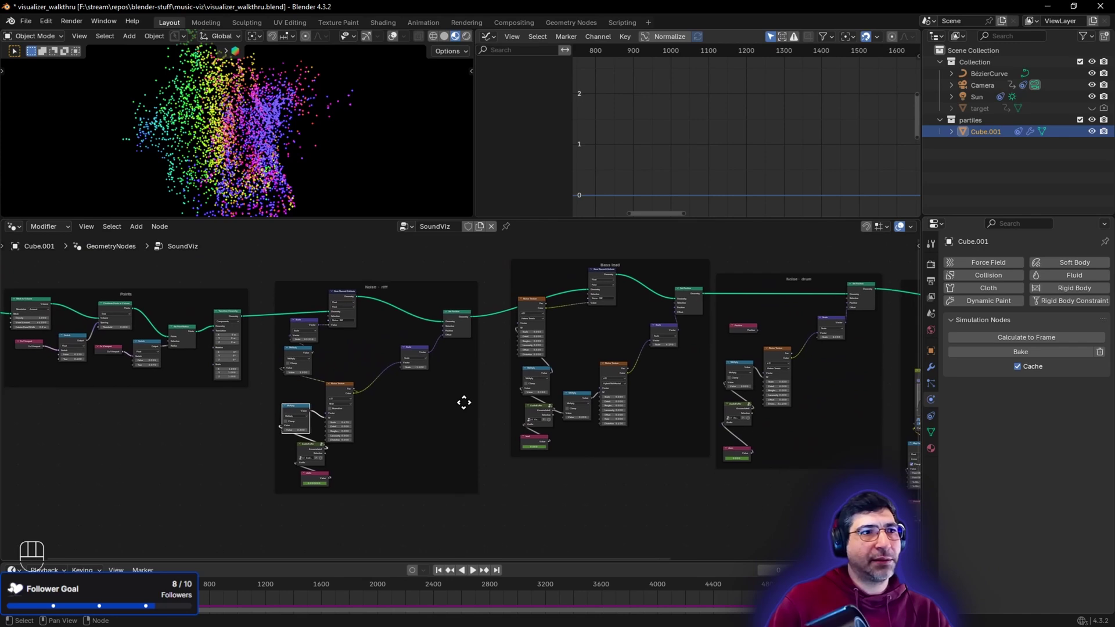
left_click(638, 296)
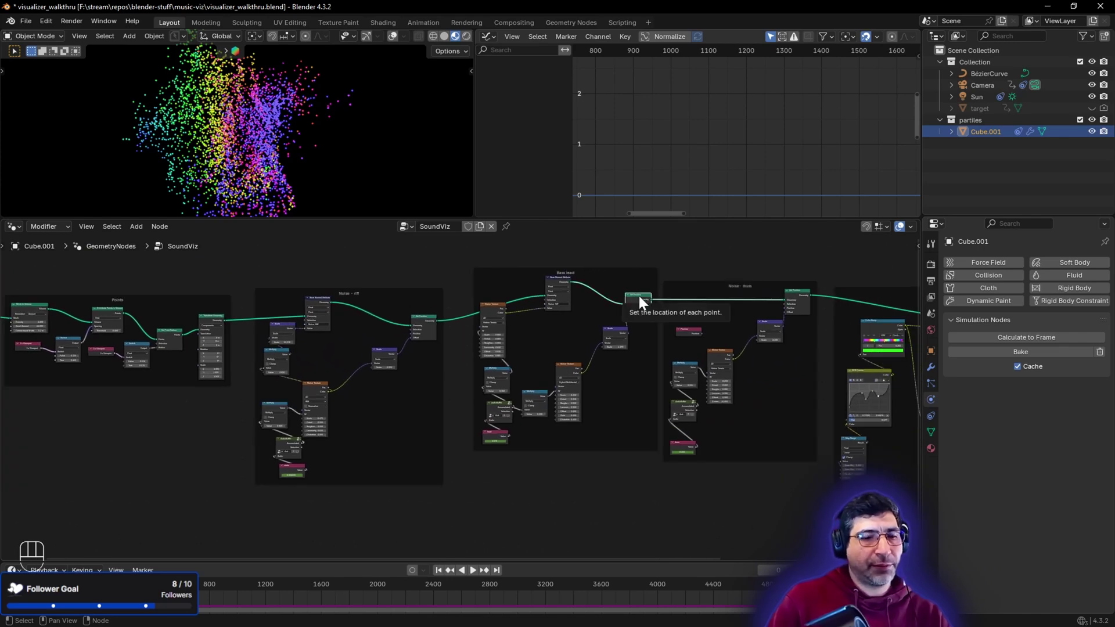
key("m")
key("m")
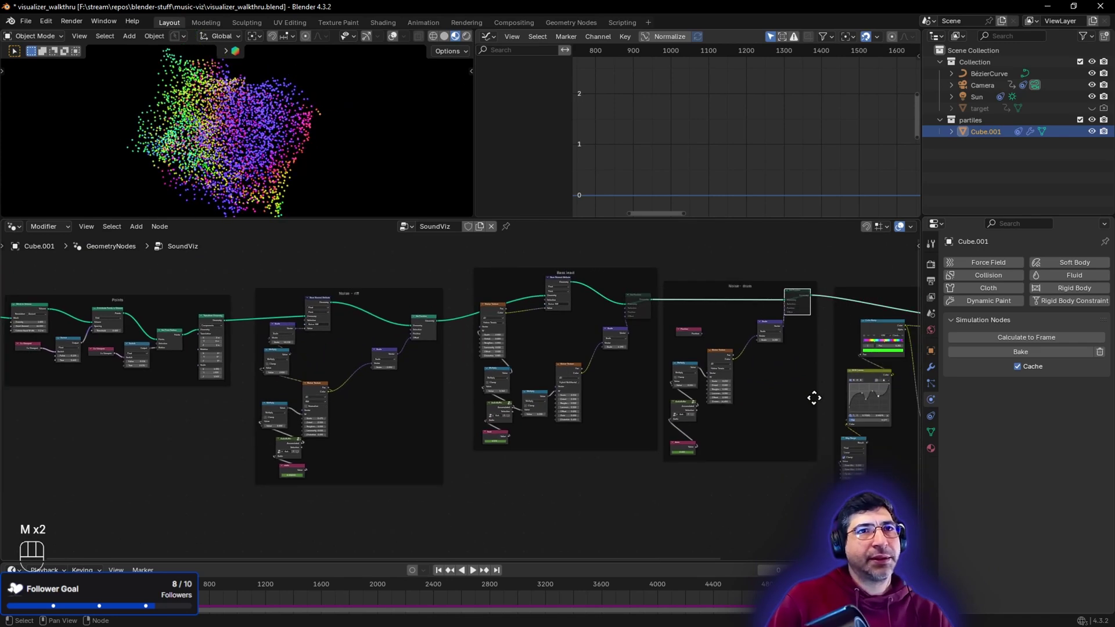
scroll(808, 399, "right", 5, "ctrl")
left_click(822, 311)
key("m")
scroll(500, 466, "left", 4, "ctrl")
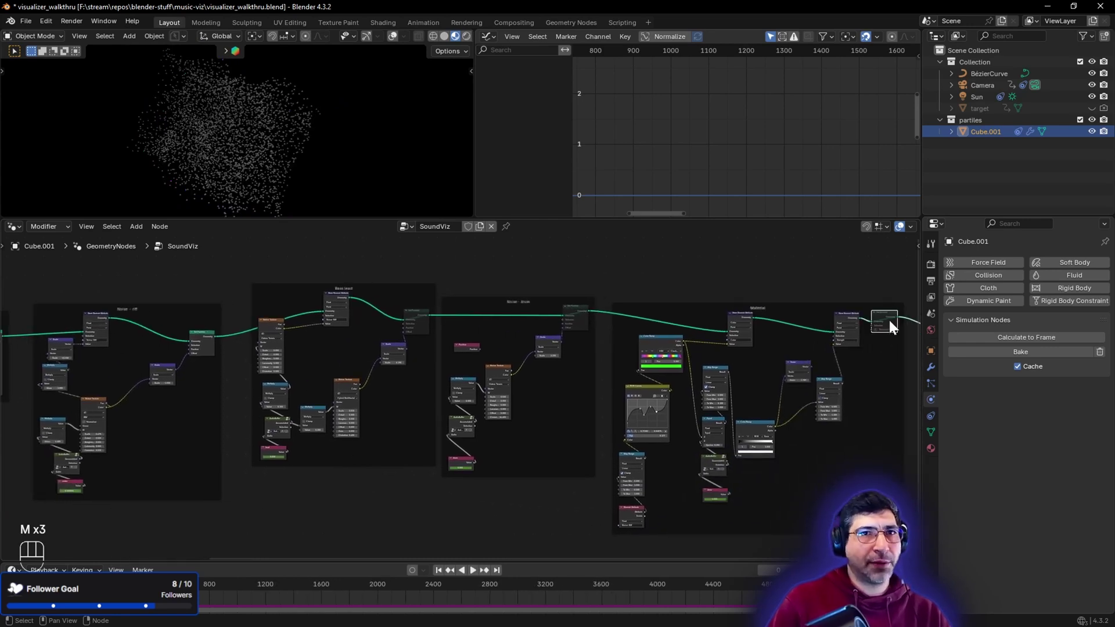
key("m")
middle_click_drag(498, 552, 500, 552)
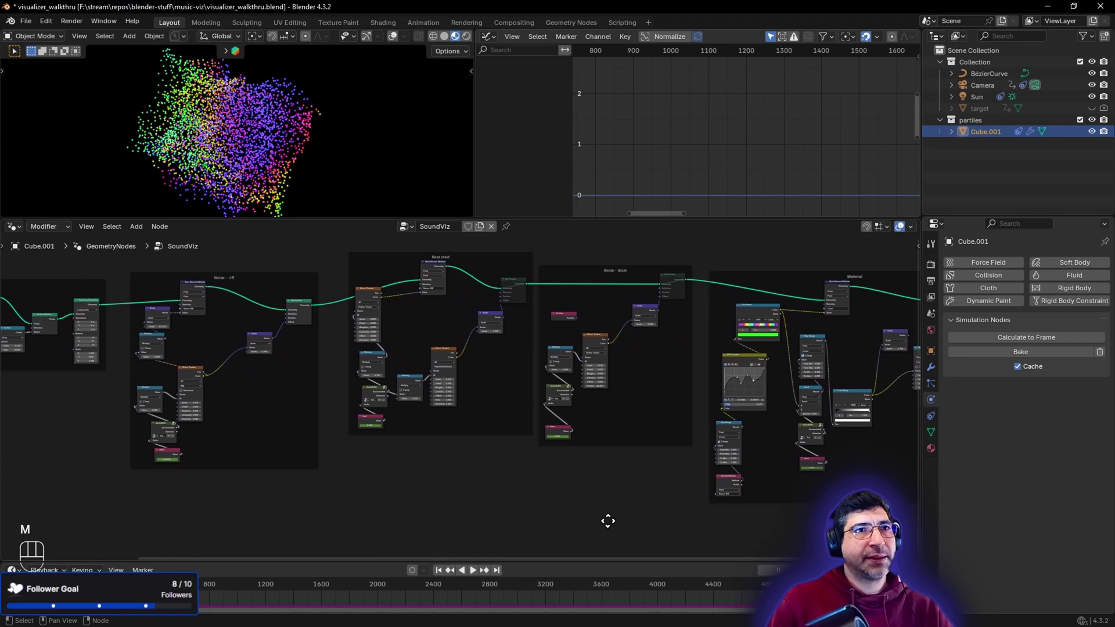
middle_click_drag(608, 520, 159, 556)
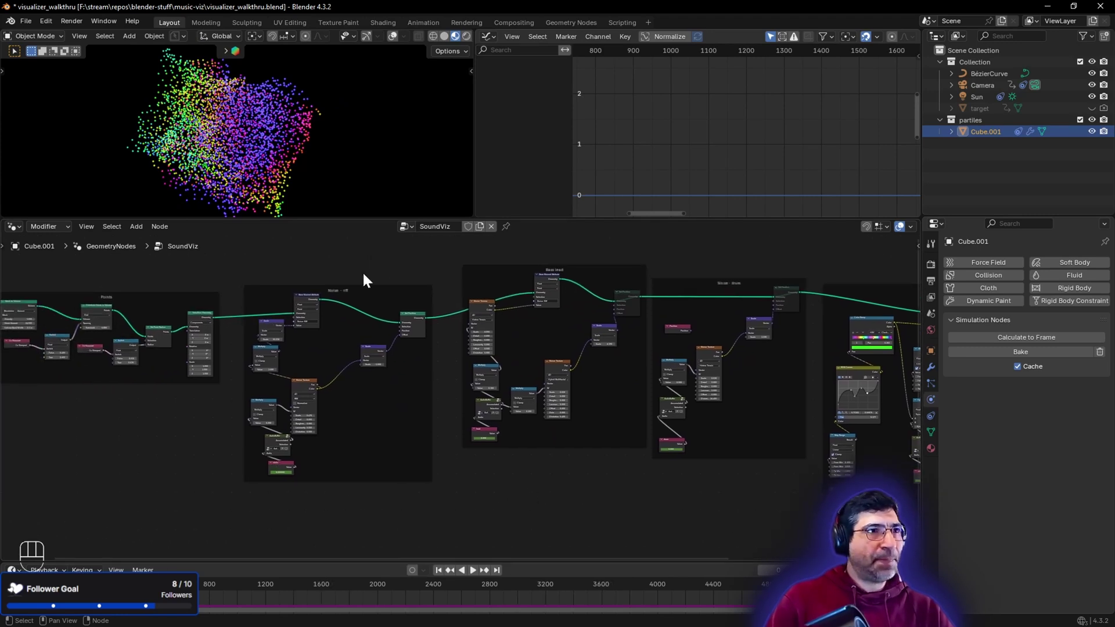
key("space")
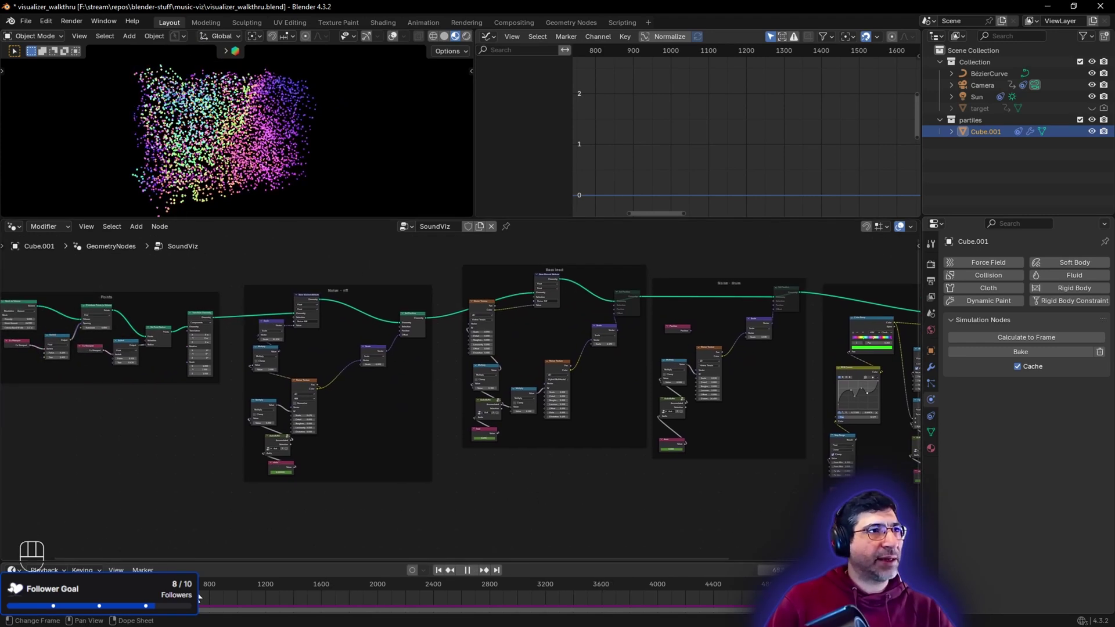
left_click_drag(203, 593, 253, 590)
key("space")
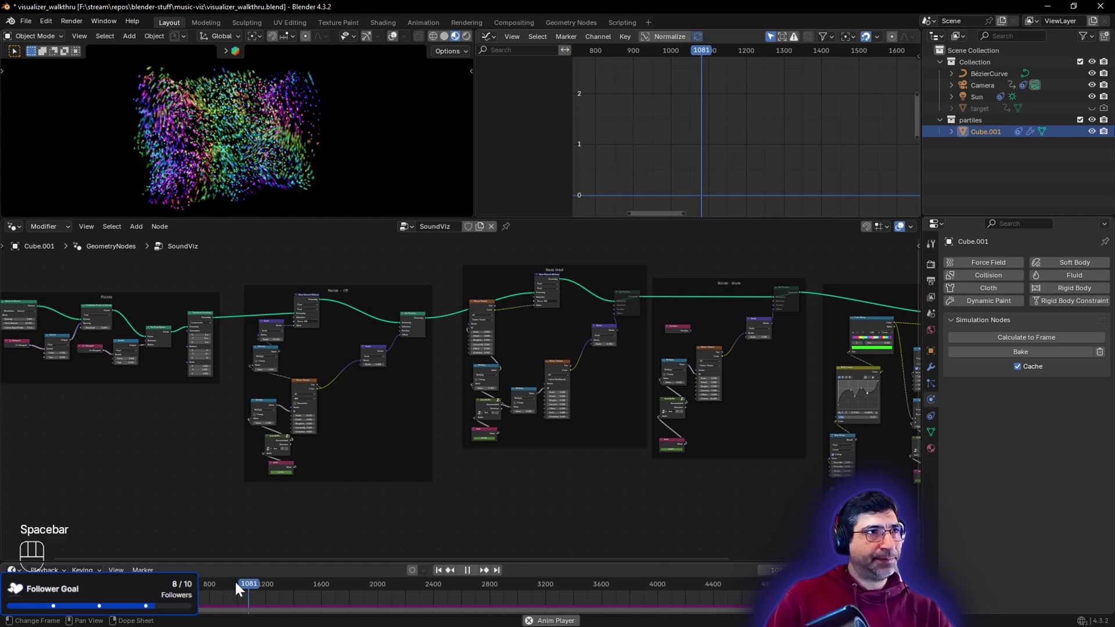
key("space")
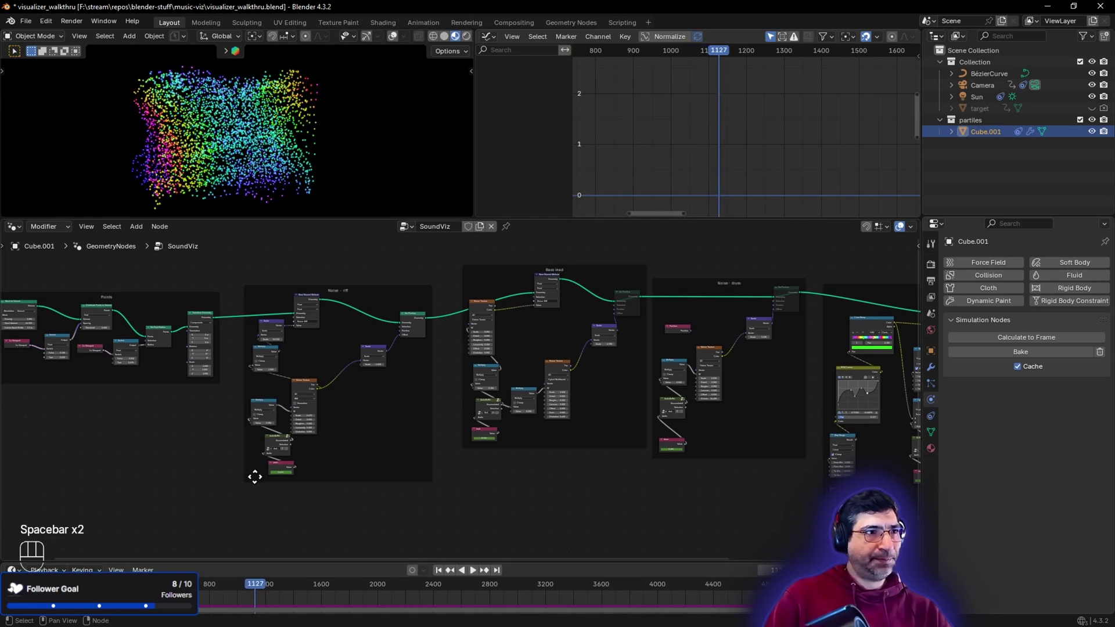
scroll(255, 476, "up", 3)
key("shift")
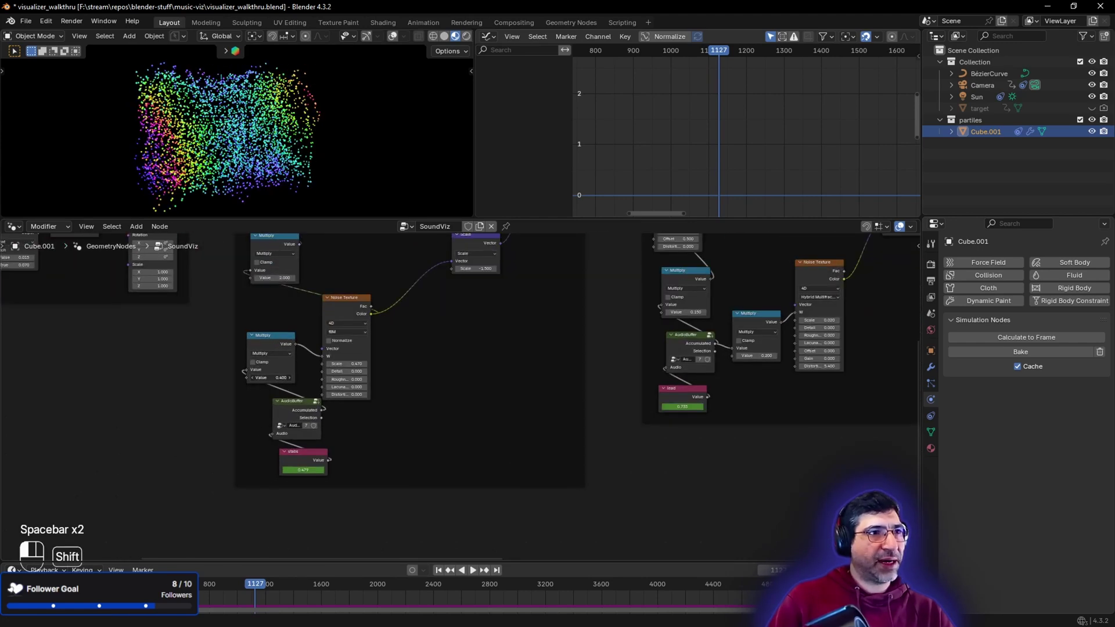
left_click_drag(273, 377, 349, 377, "shift")
key("space")
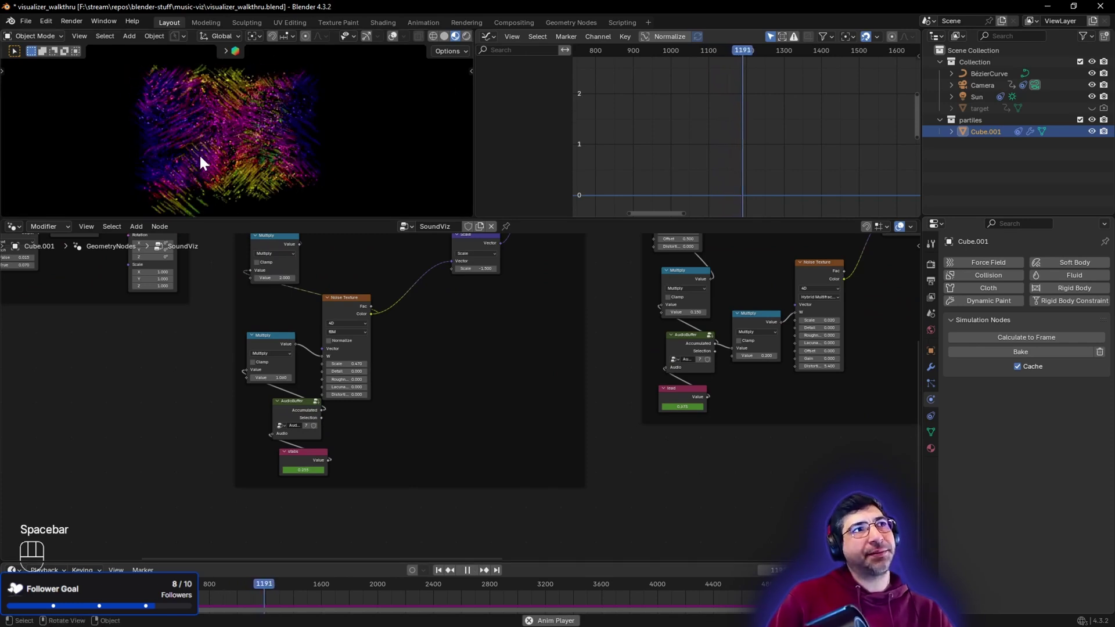
key("space")
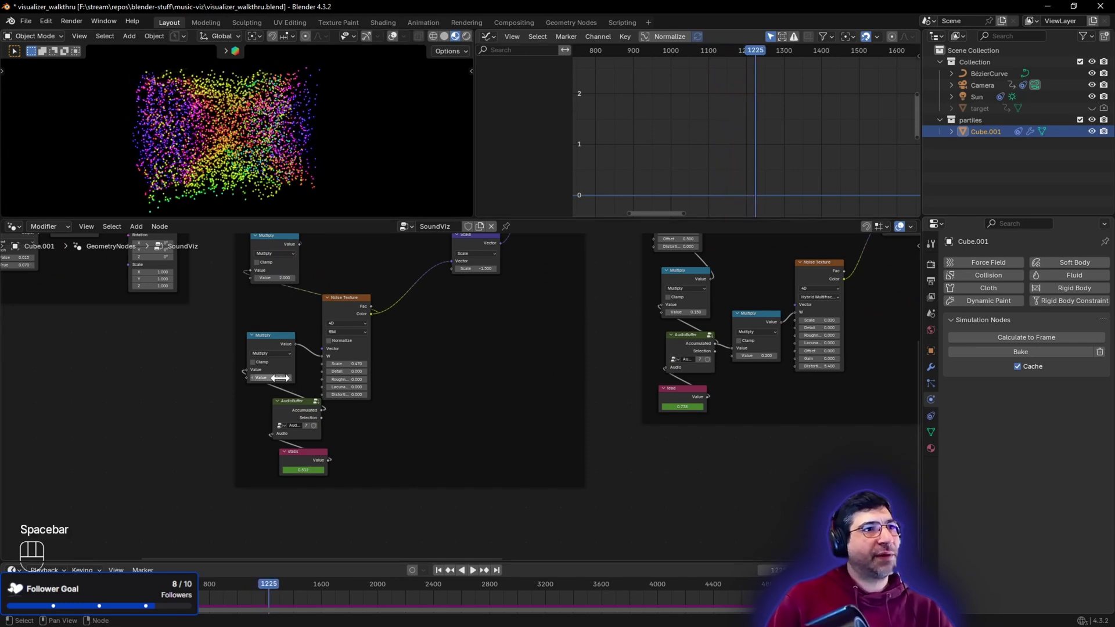
left_click_drag(279, 378, 257, 378, "shift")
left_click(212, 587)
key("space")
left_click(258, 586)
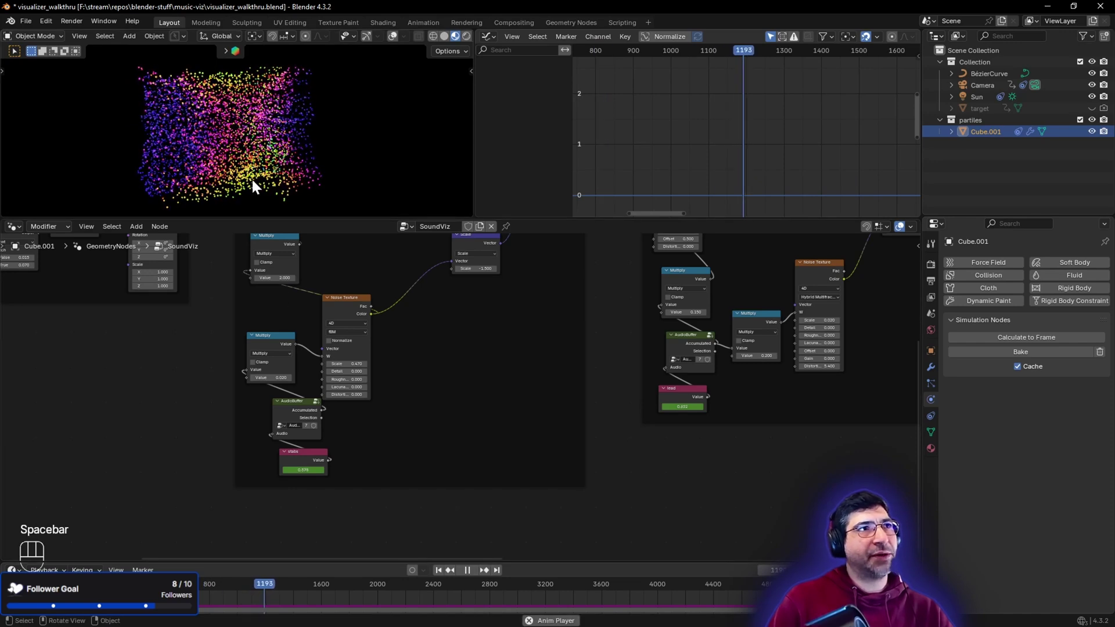
key("space")
key("ctrl+z")
key("ctrl+z")
key("ctrl+z")
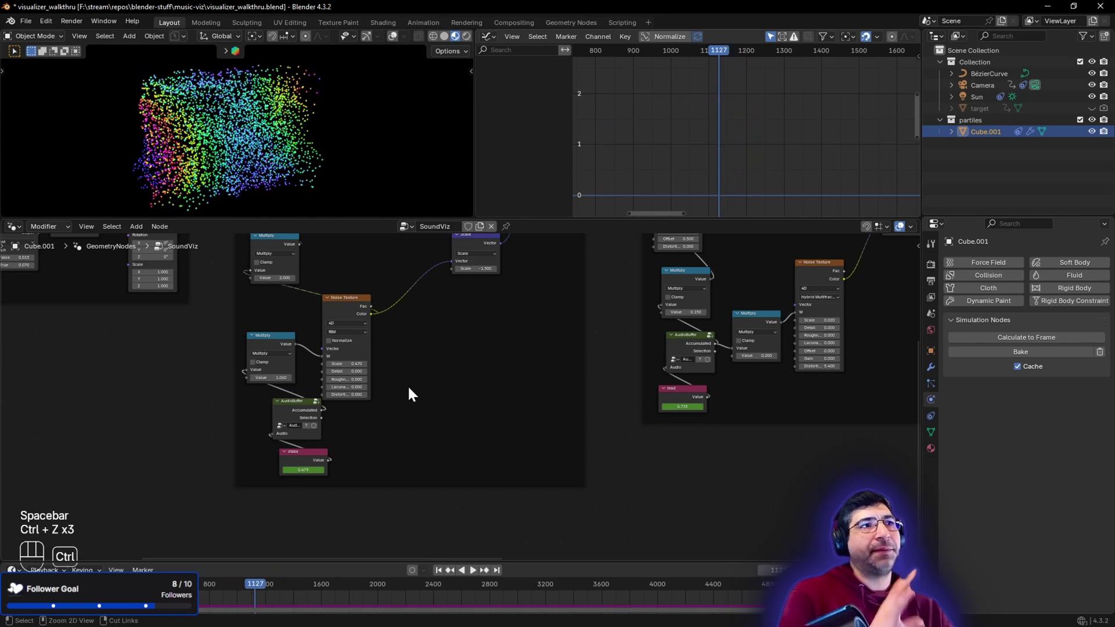
key("ctrl+z")
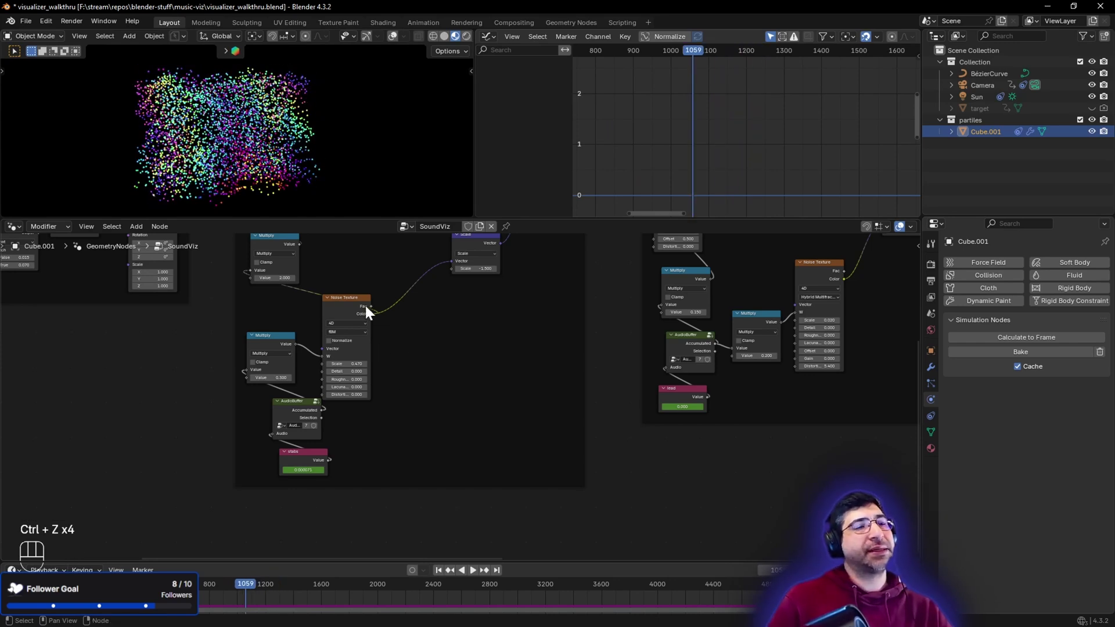
left_click(317, 463)
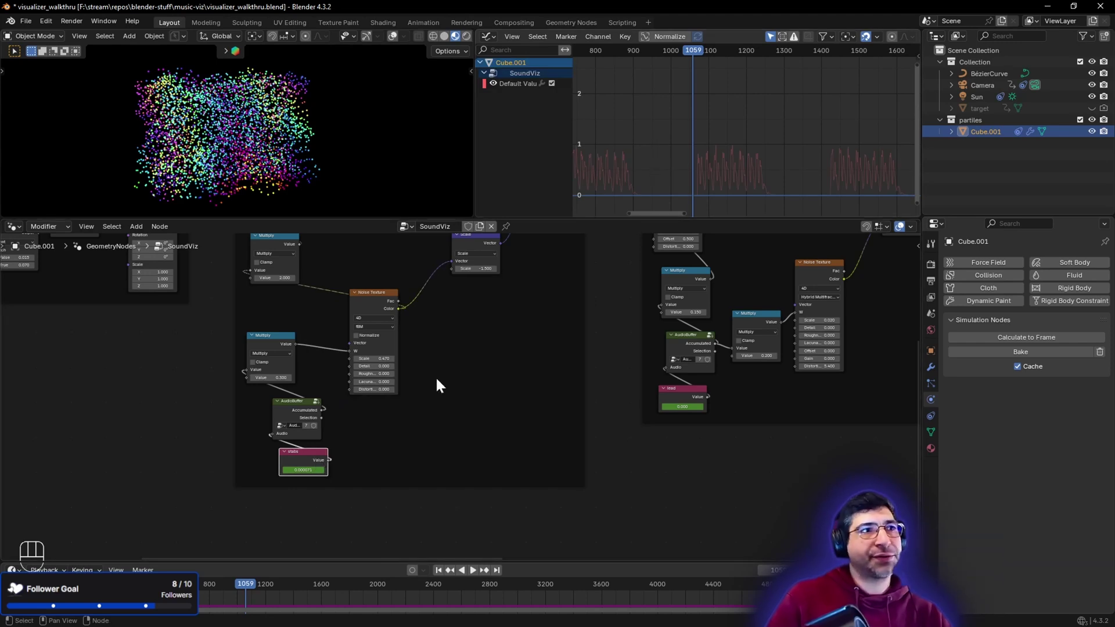
left_click(300, 406)
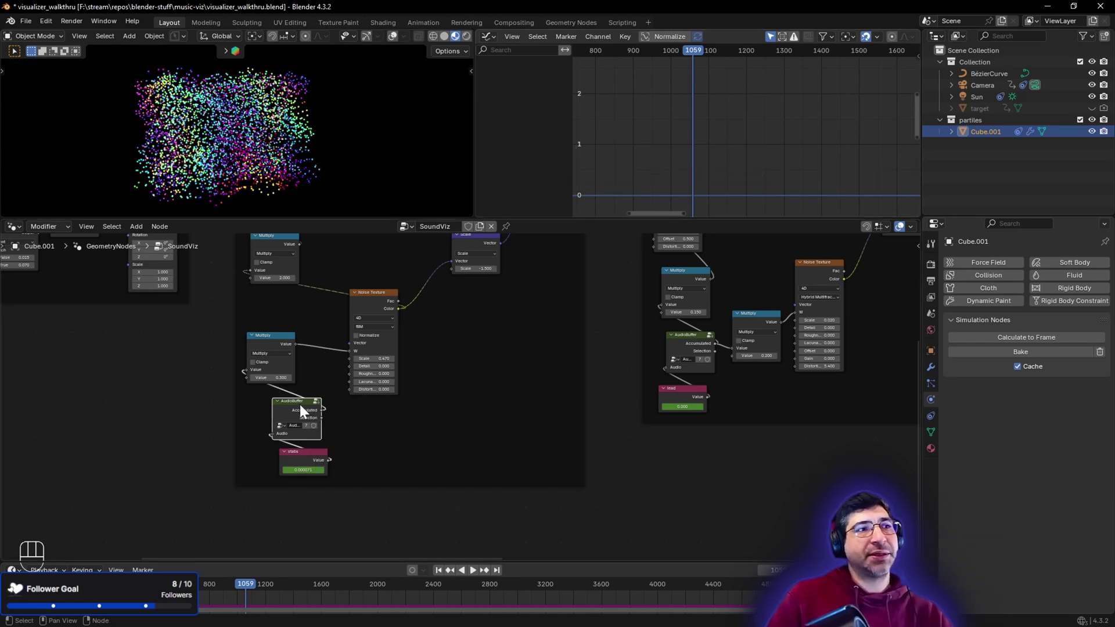
scroll(304, 416, "up", 3)
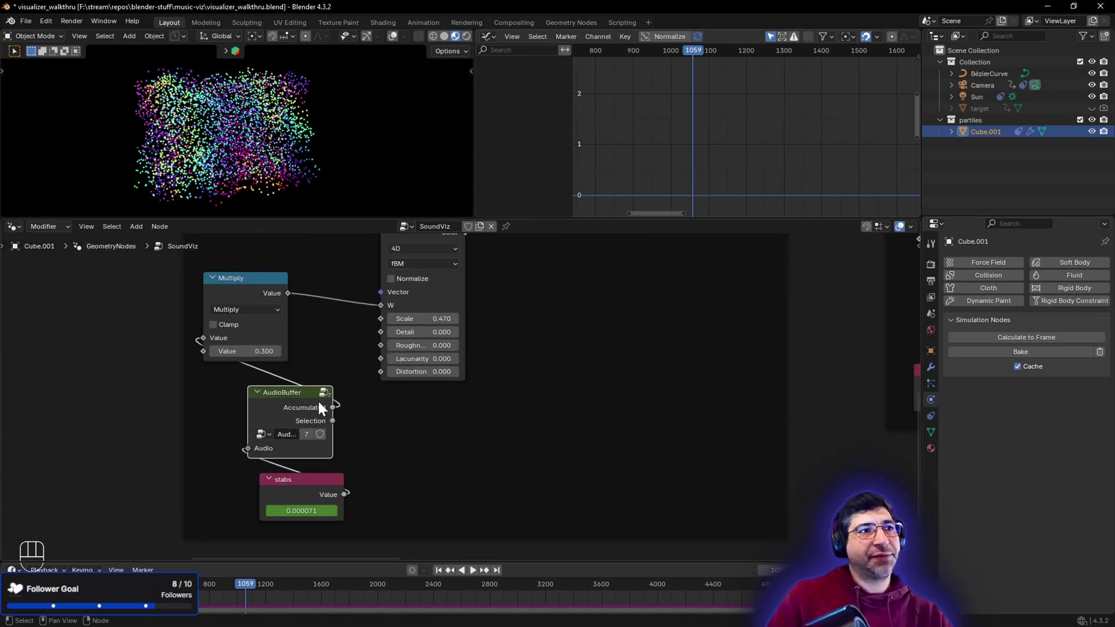
left_click_drag(314, 406, 309, 407)
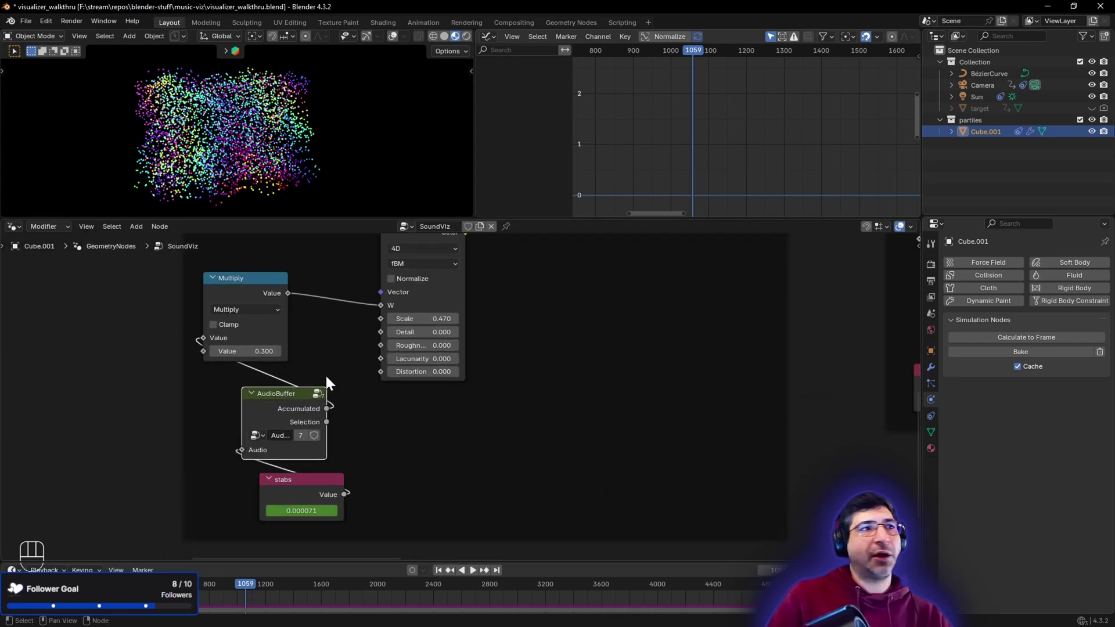
left_click(229, 279)
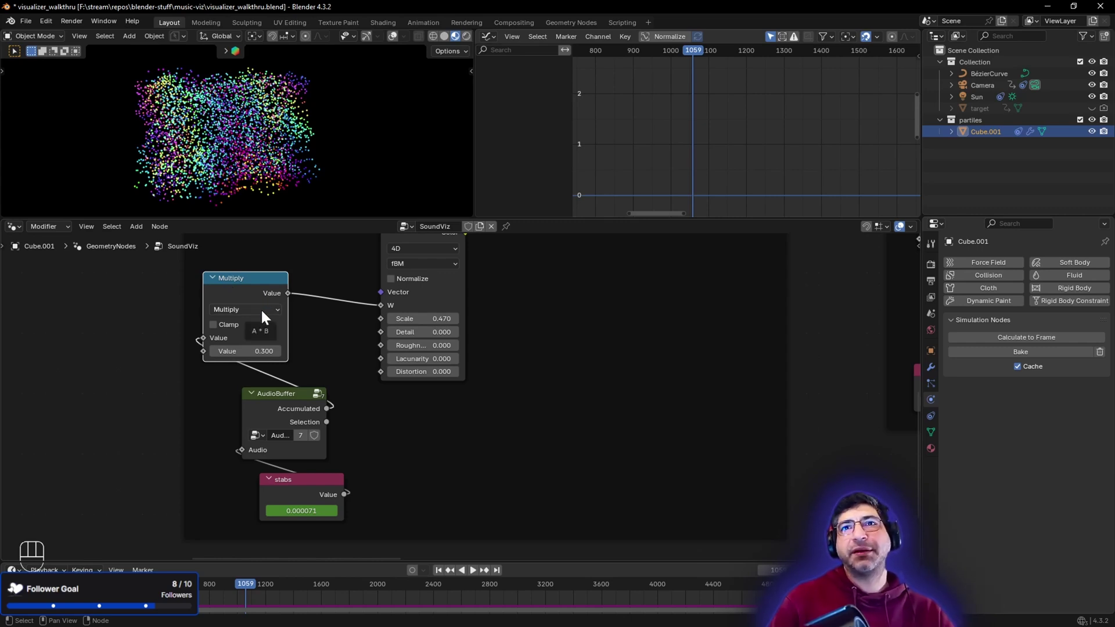
middle_click_drag(332, 315, 348, 341)
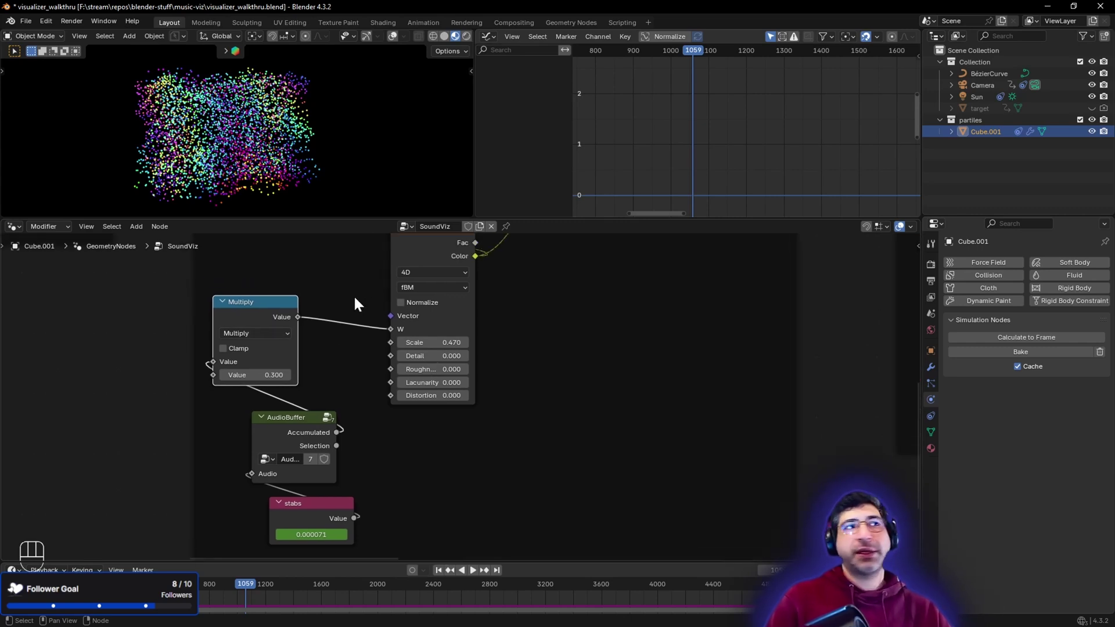
middle_click_drag(355, 298, 370, 420)
scroll(358, 381, "down", 2)
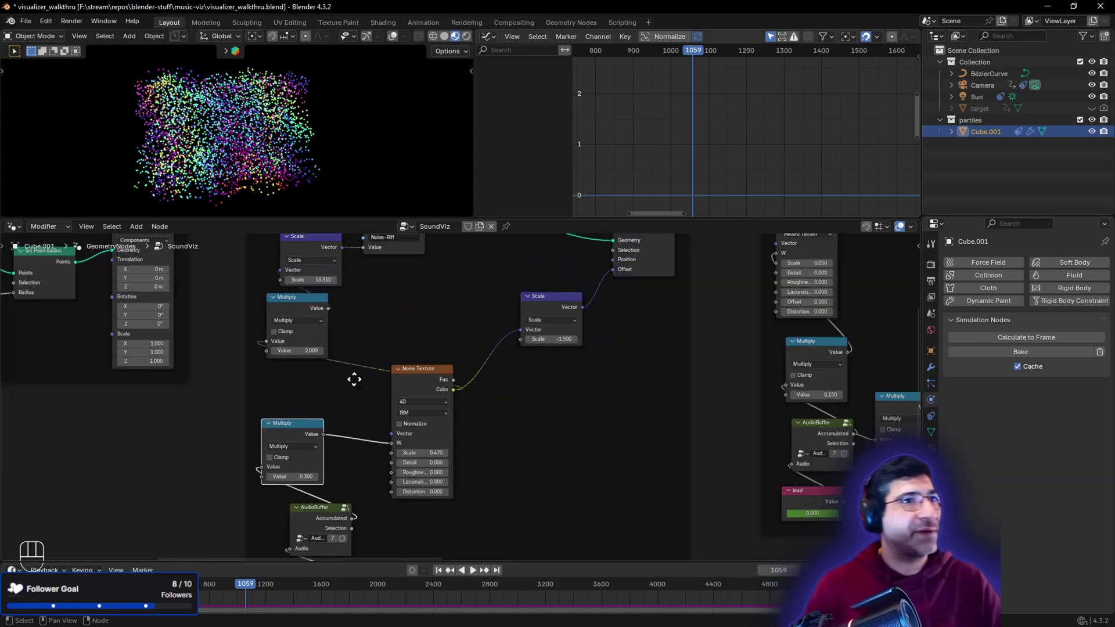
middle_click_drag(354, 381, 292, 416)
scroll(332, 433, "down", 1)
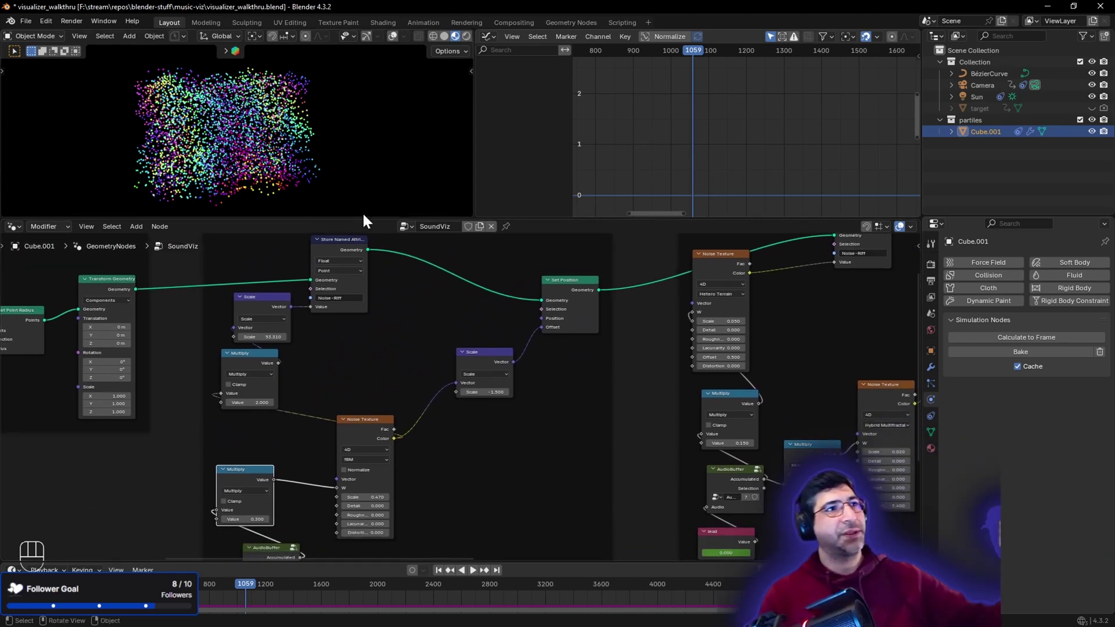
left_click(353, 237)
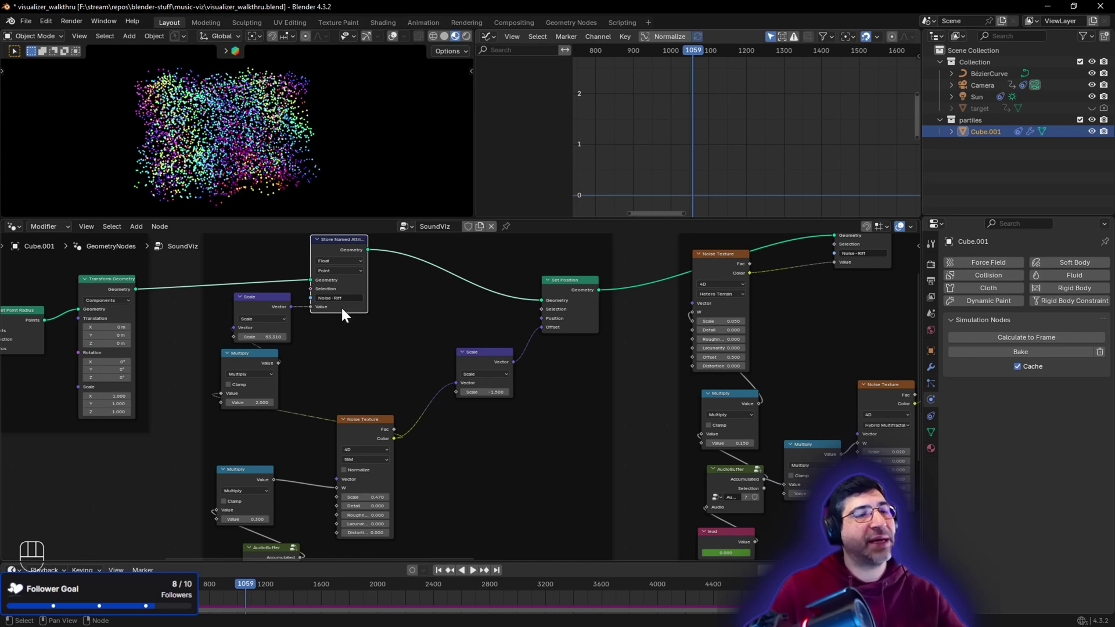
mouse_move(342, 312)
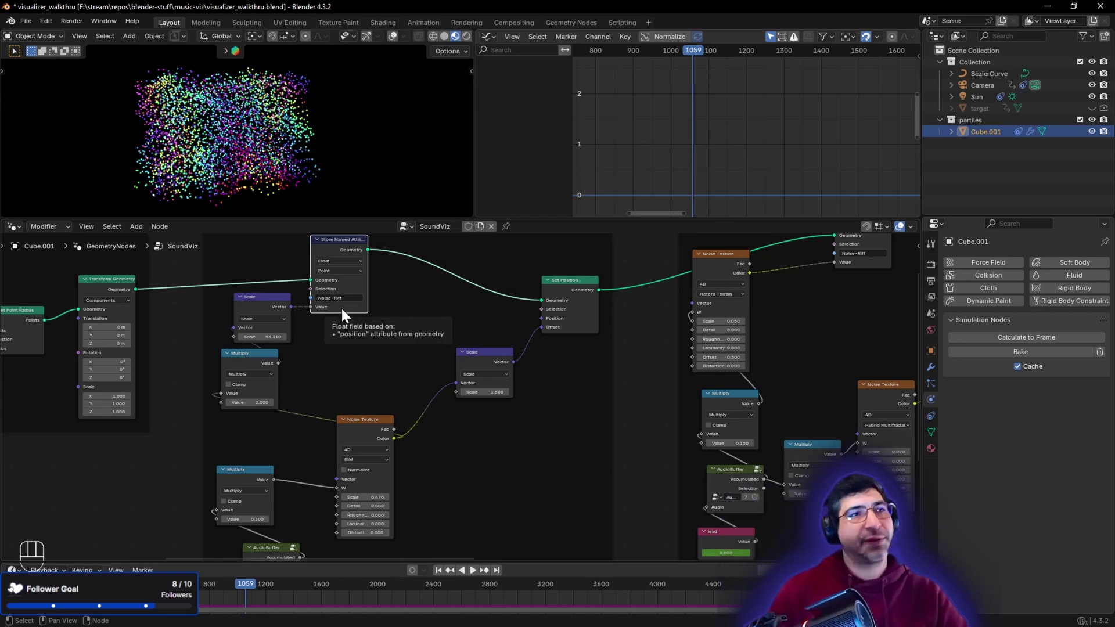
left_click(562, 281)
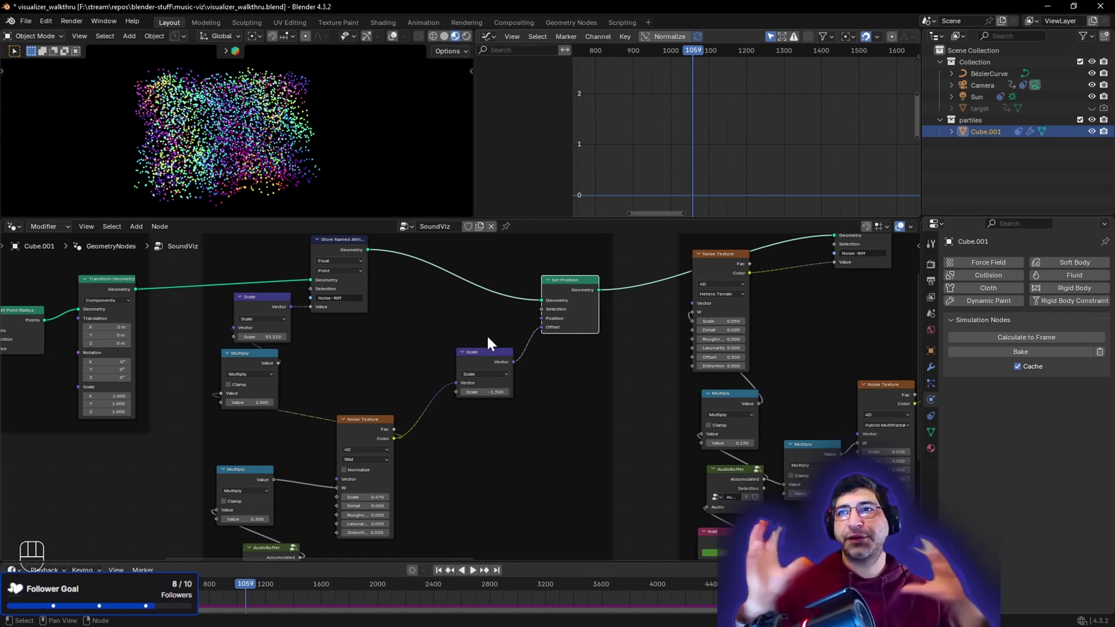
middle_click_drag(663, 385, 242, 403)
Unmute the Bass lead Set Position node with M, then look over the drum noise and colour nodes
middle_click_drag(438, 319, 422, 394)
left_click(583, 321)
key("m")
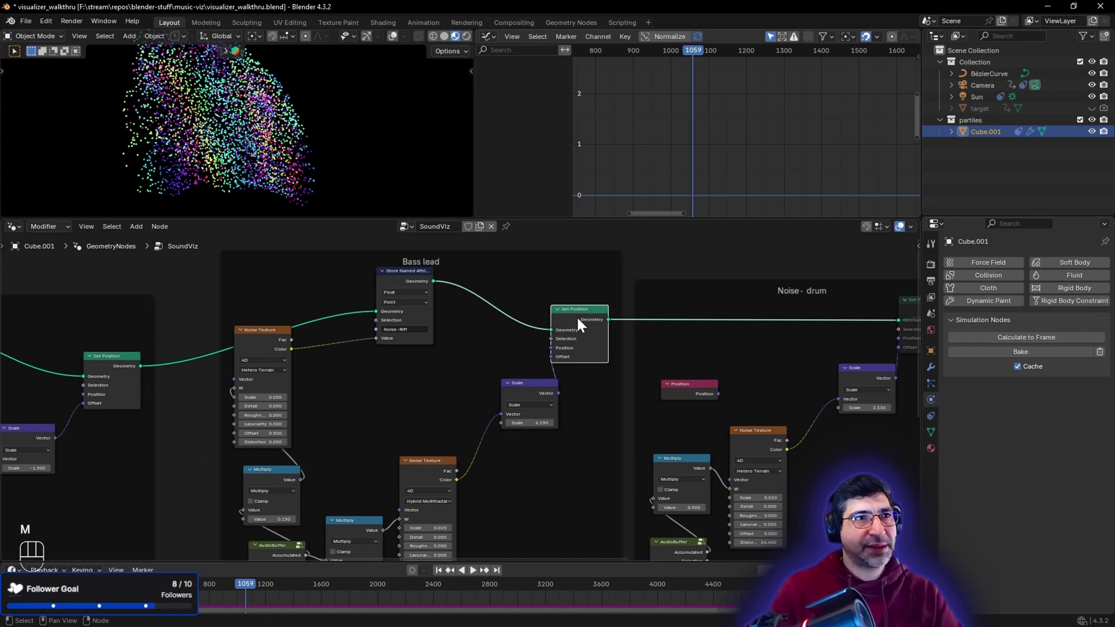
middle_click_drag(443, 367, 454, 368)
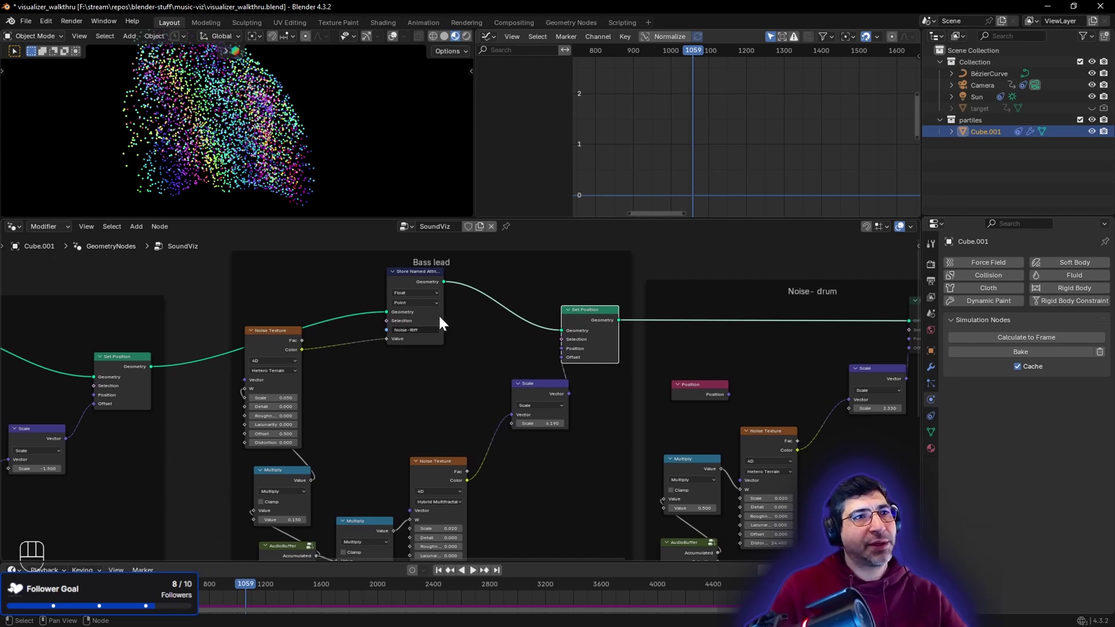
middle_click_drag(498, 363, 493, 330)
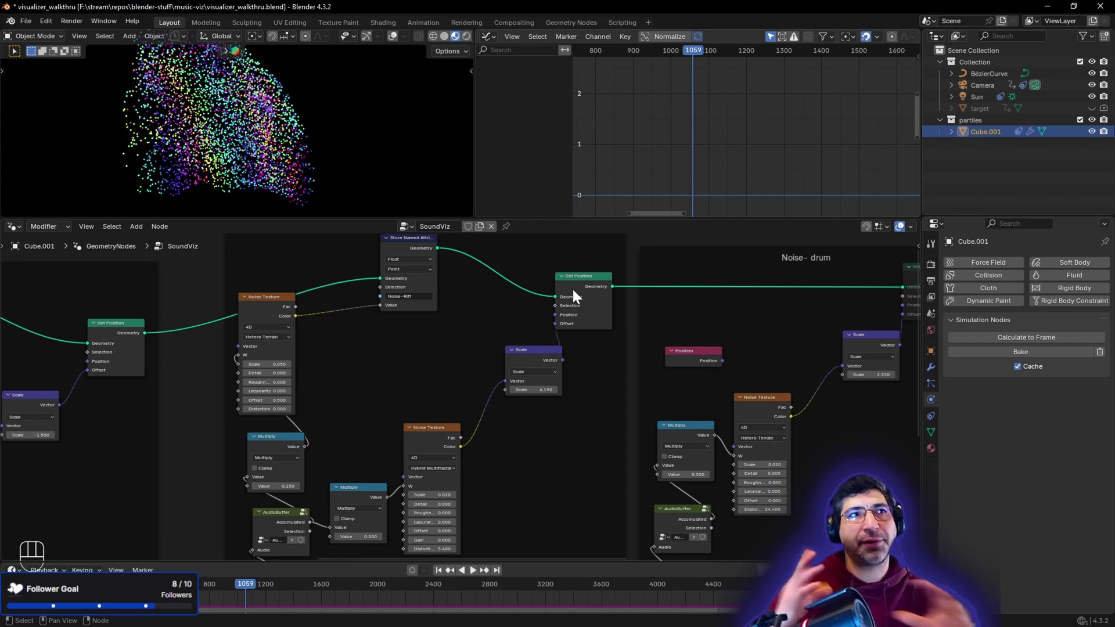
middle_click_drag(510, 440, 243, 450)
middle_click_drag(605, 414, 572, 399)
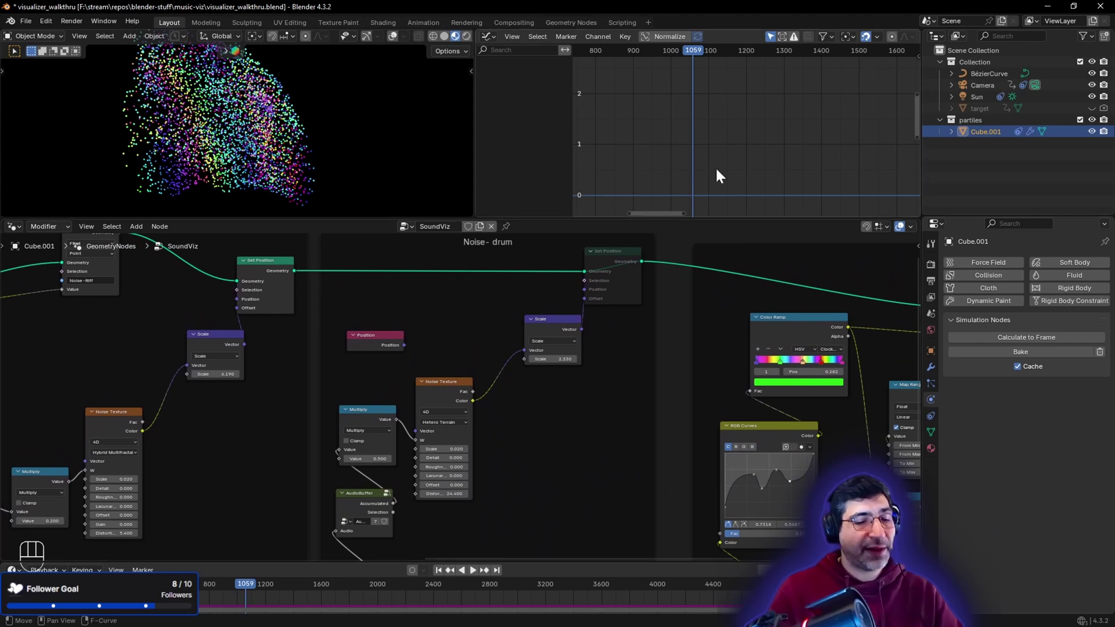
Unmute the Noise - drum Set Position node and pan over the drum and AudioBuffer nodes
left_click(611, 255)
key("m")
middle_click_drag(643, 406, 388, 335)
middle_click_drag(644, 441, 594, 479)
left_click_drag(565, 316, 652, 517)
middle_click_drag(544, 440, 629, 492)
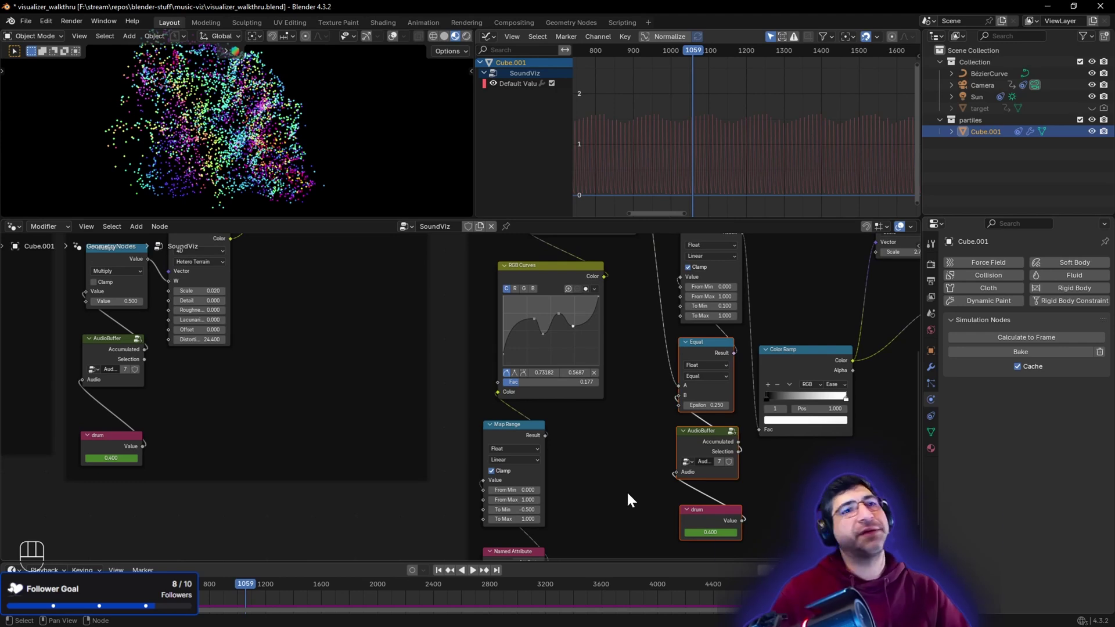
Frame the Noise - drum and Material frames and select the drum value node
scroll(626, 489, "down", 1)
middle_click_drag(617, 476, 609, 424)
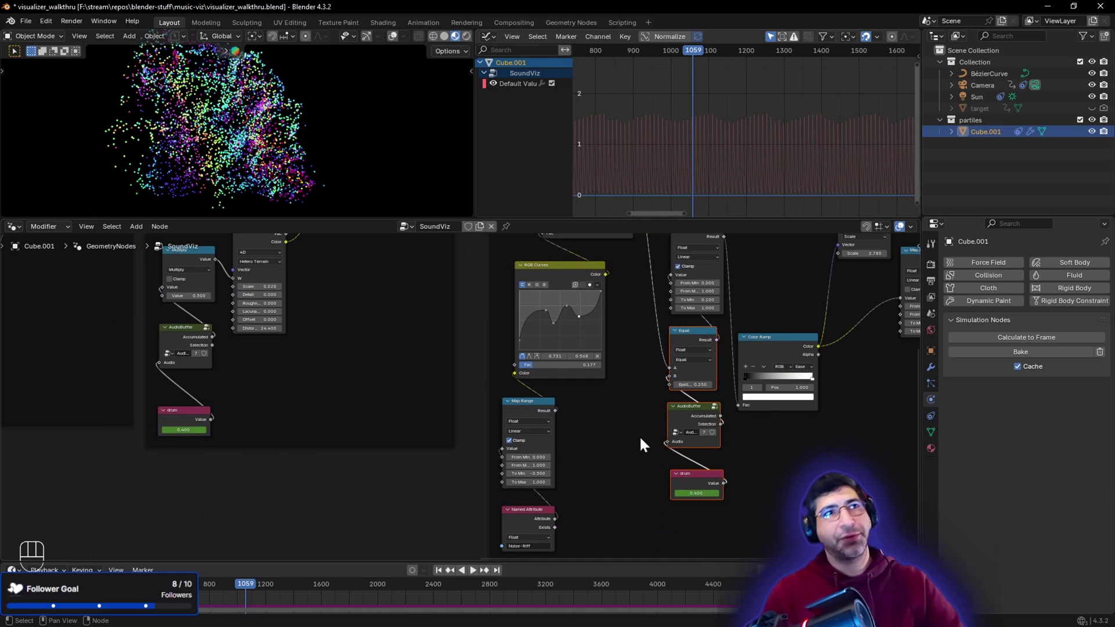
scroll(638, 442, "up", 1)
middle_click_drag(358, 343, 356, 497)
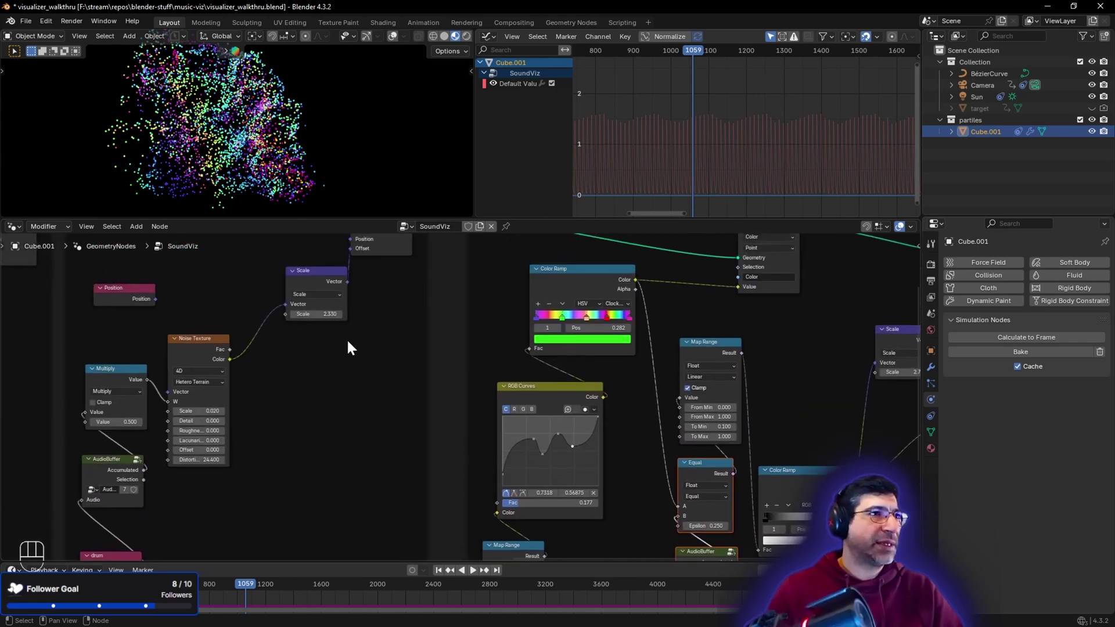
mouse_move(349, 348)
middle_mouse_down()
mouse_move(336, 435)
mouse_move(475, 297)
middle_mouse_up()
scroll(367, 420, "down", 1)
left_click(720, 522)
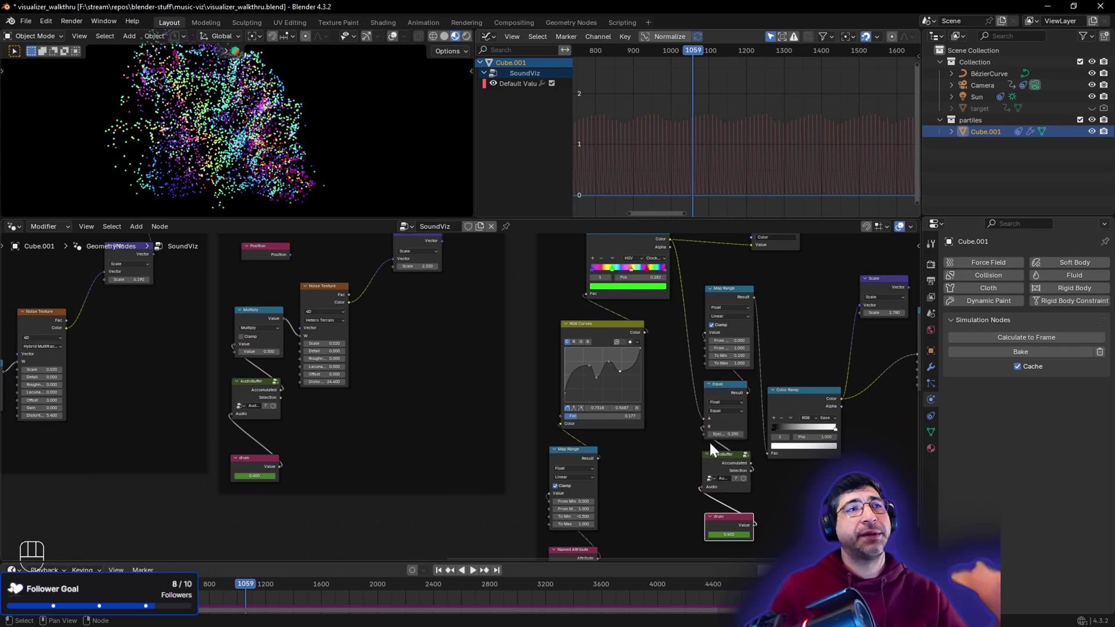
middle_click_drag(662, 518, 554, 509)
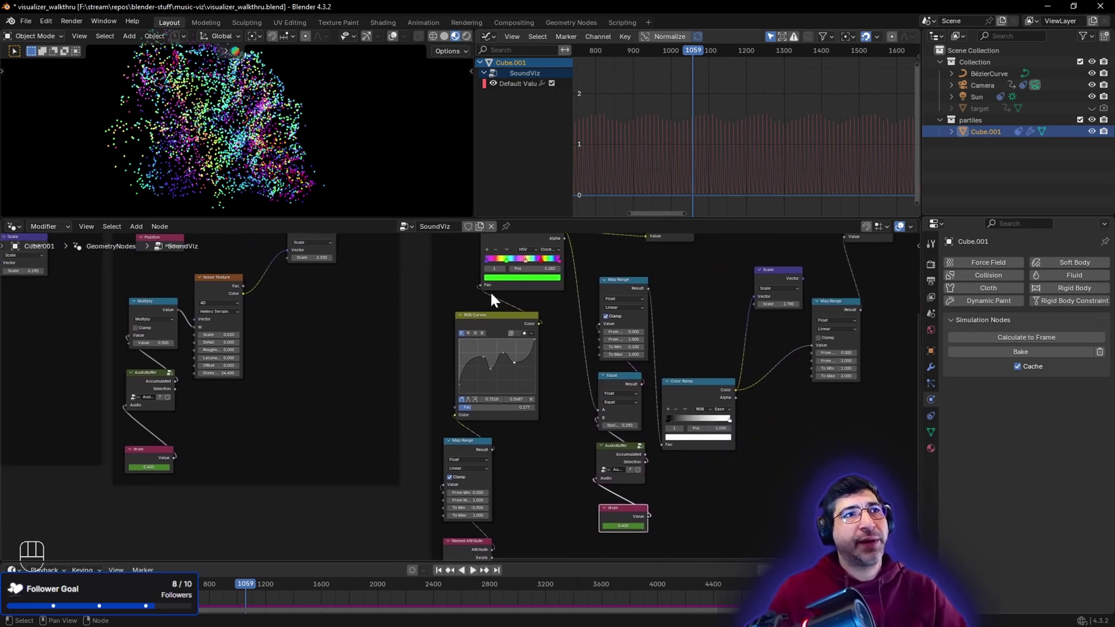
Select the Equal node and zoom in and out around it
left_click(620, 375)
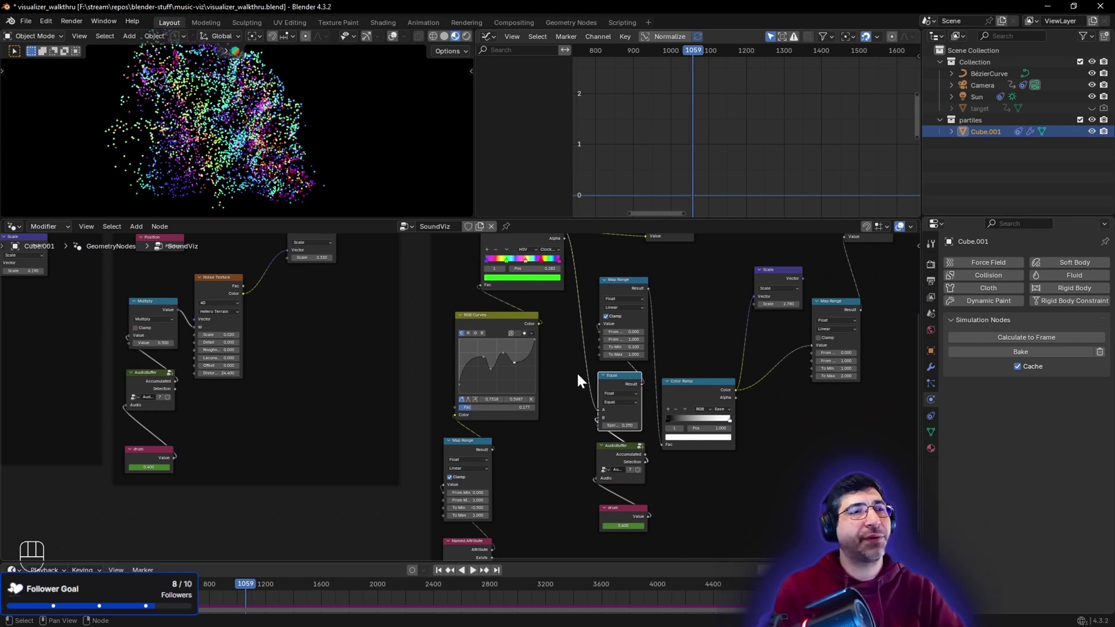
scroll(540, 493, "down", 3, "shift")
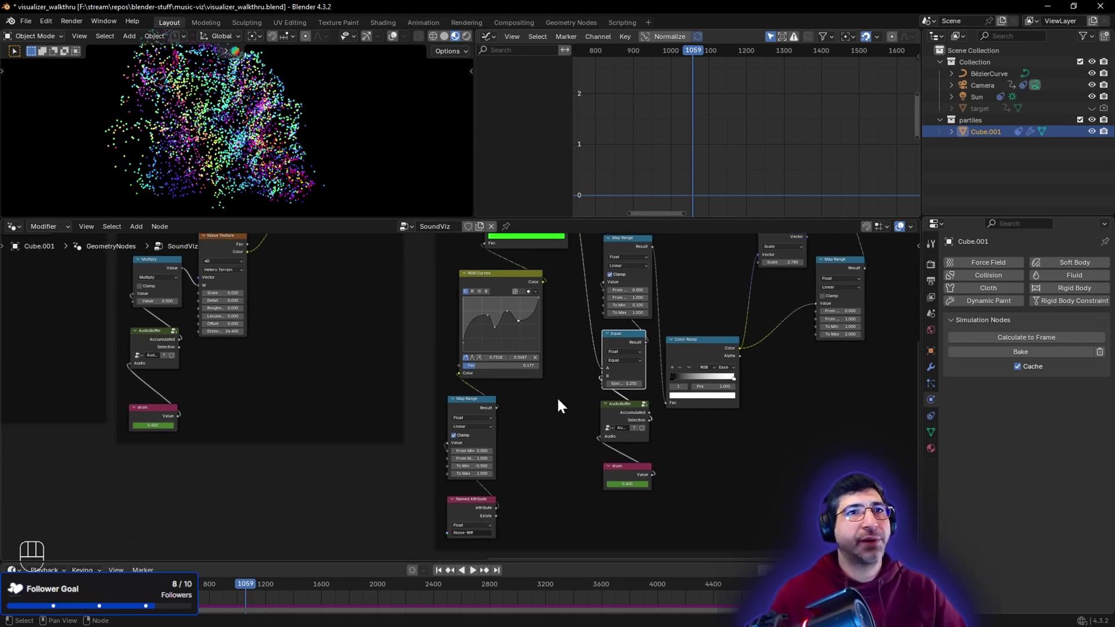
scroll(557, 372, "up", 7, "shift")
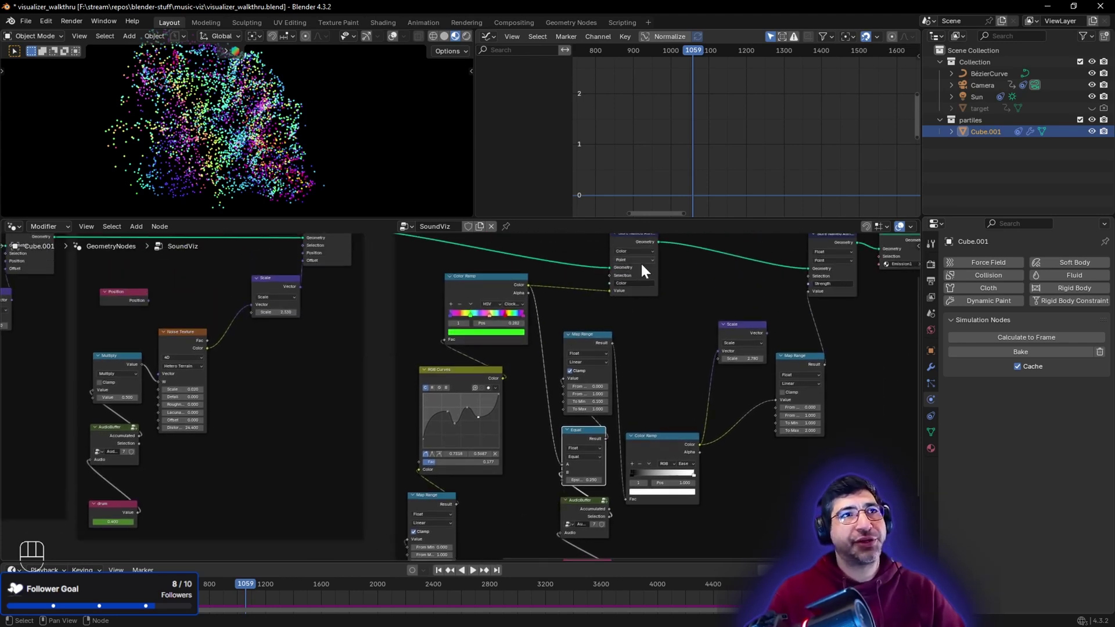
scroll(642, 266, "up", 2, "shift")
scroll(704, 313, "down", 4, "ctrl")
scroll(448, 523, "down", 5)
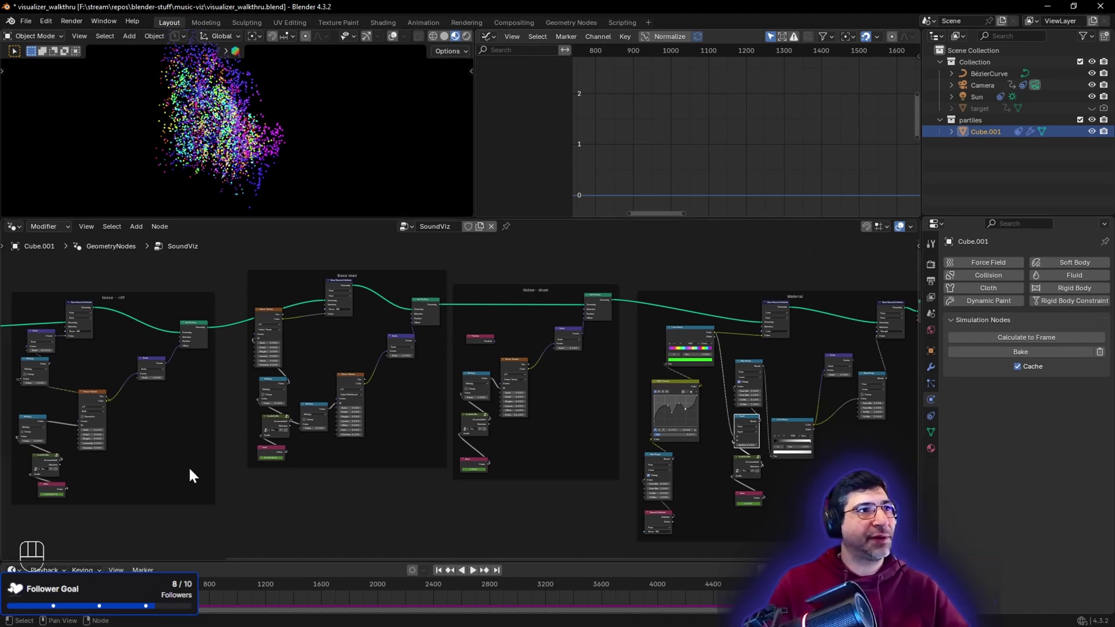
Inspect the riff and Bass lead Store Named Attribute nodes in the Noise - riff frame
middle_click_drag(193, 468, 206, 471)
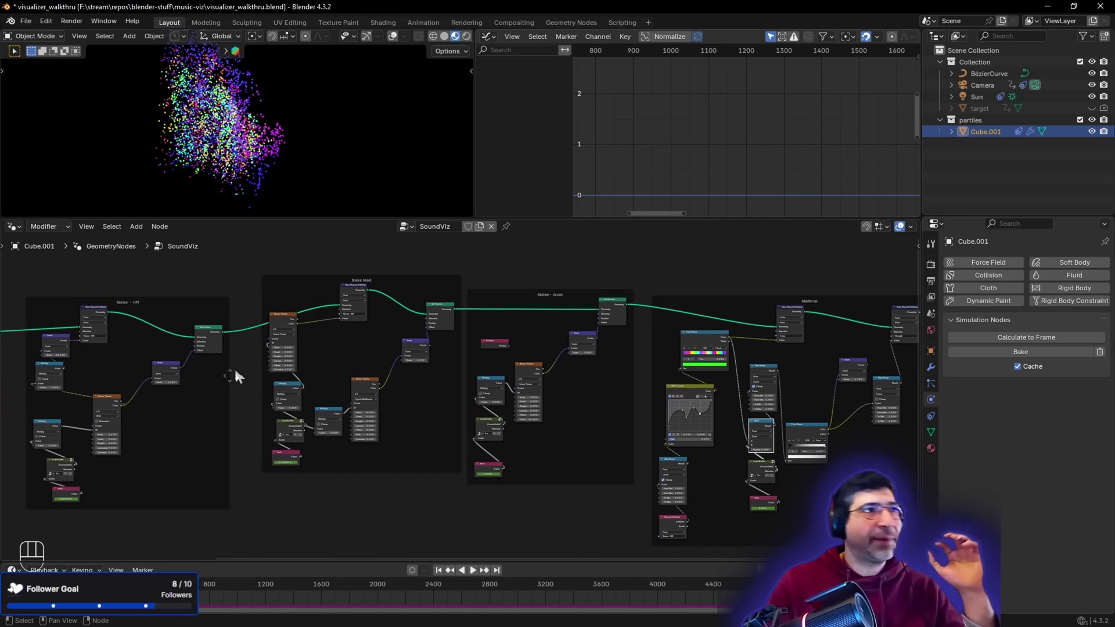
scroll(216, 326, "up", 3)
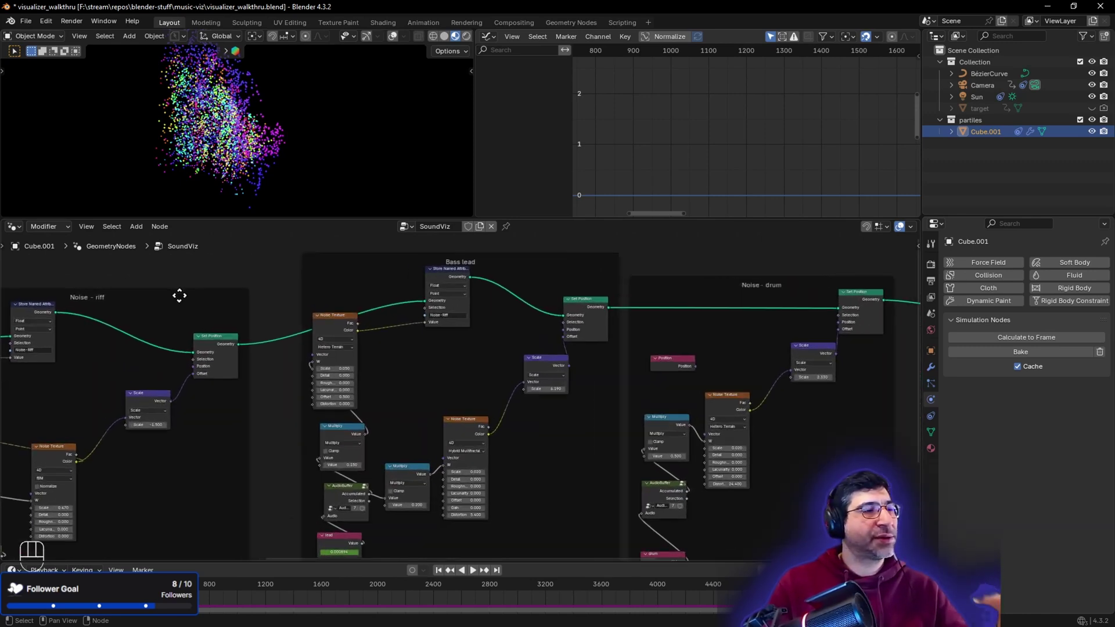
middle_click_drag(180, 296, 330, 347)
left_click(181, 330)
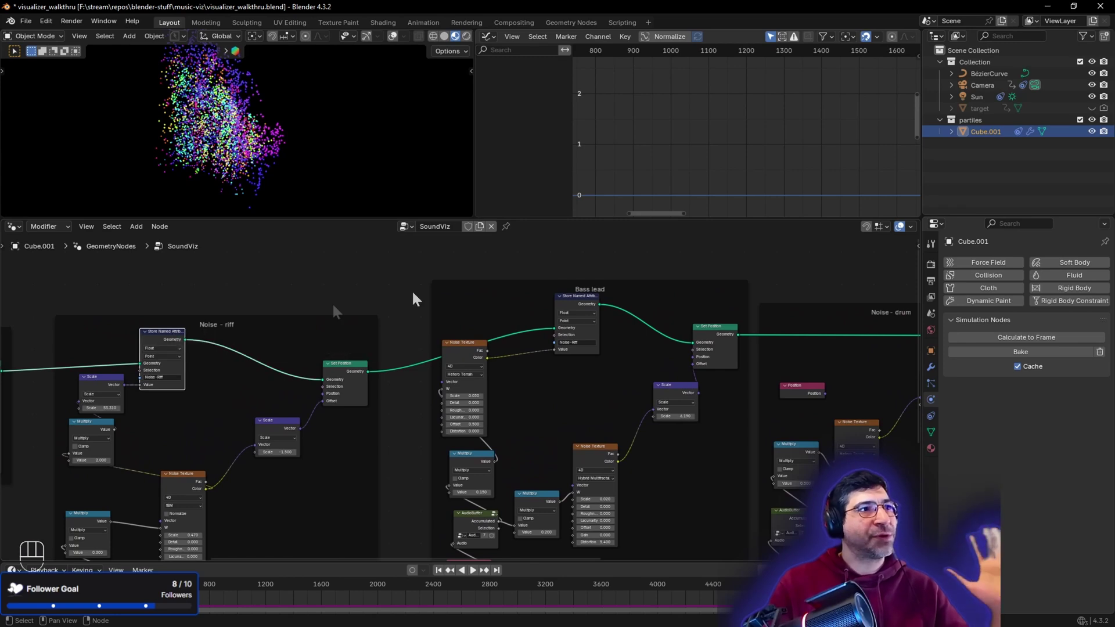
left_click(593, 303)
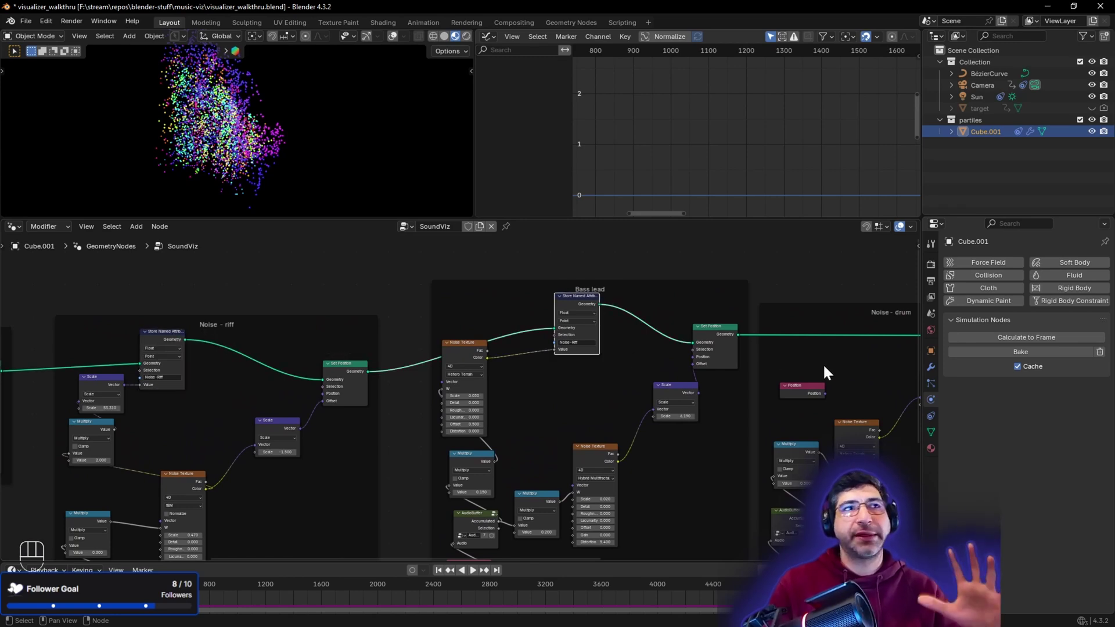
Inspect the Material frame, Named Attribute node and drum node's animation curve
middle_click_drag(811, 373, 194, 363)
middle_click_drag(807, 367, 607, 314)
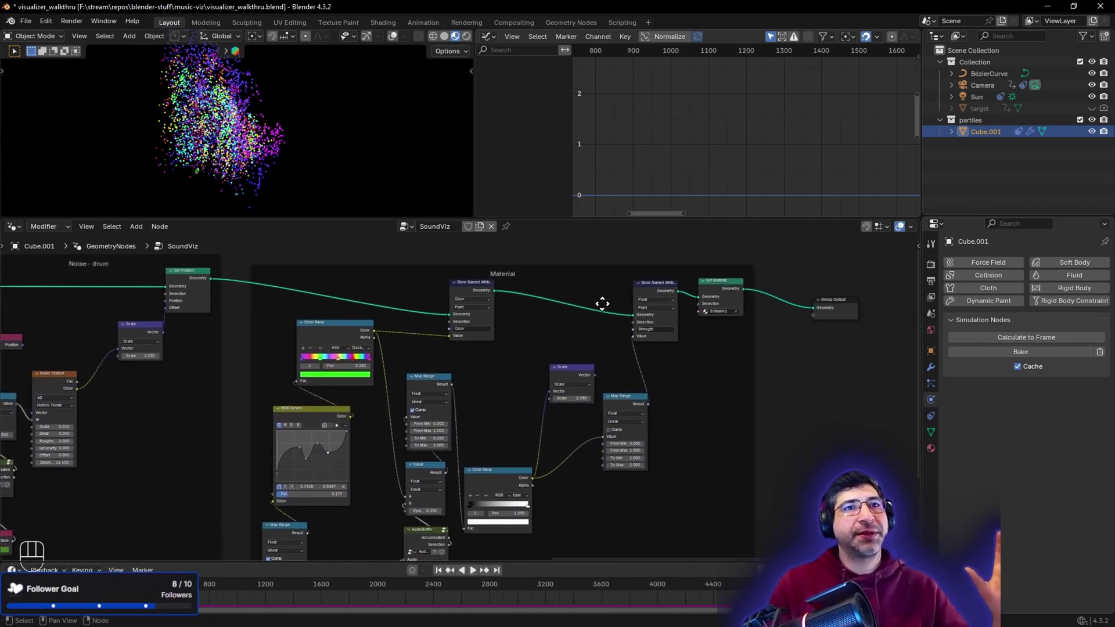
middle_click_drag(694, 372, 695, 361)
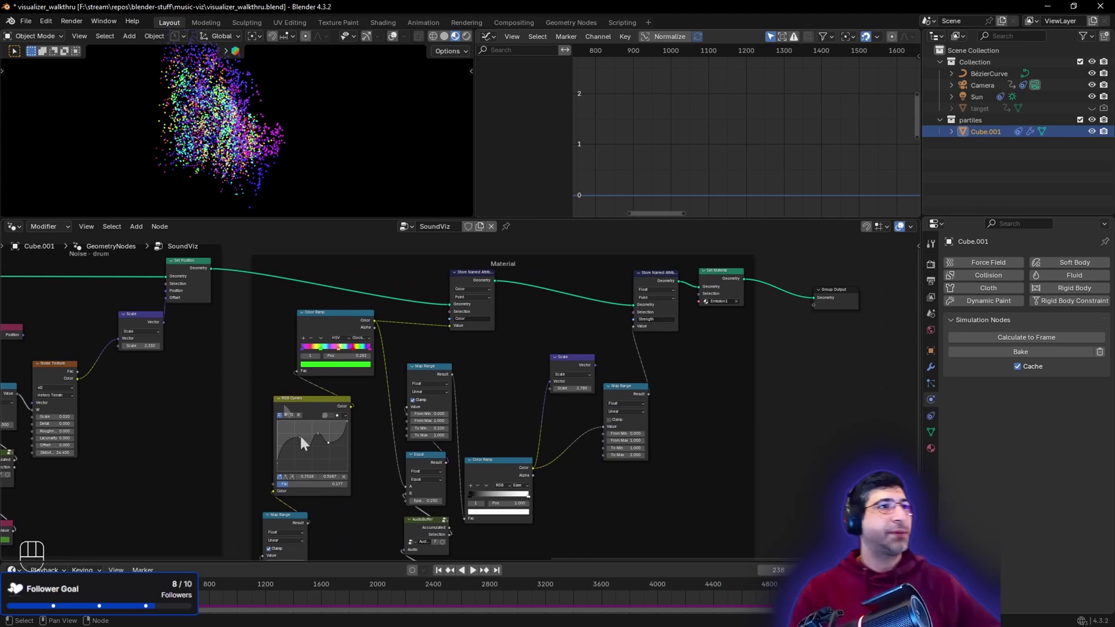
middle_click_drag(348, 514, 389, 400)
left_click(332, 484)
left_click(476, 455)
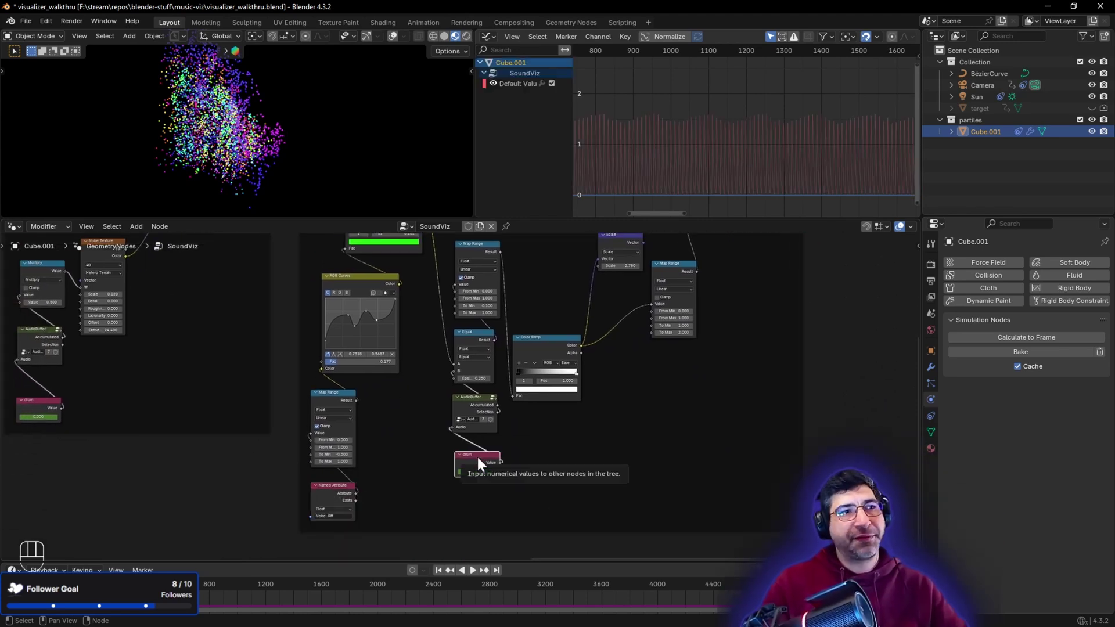
Inspect the upper and lower Color Ramp nodes, then box-select both Store Named Attribute nodes
middle_click_drag(542, 434, 540, 528)
left_click(401, 308)
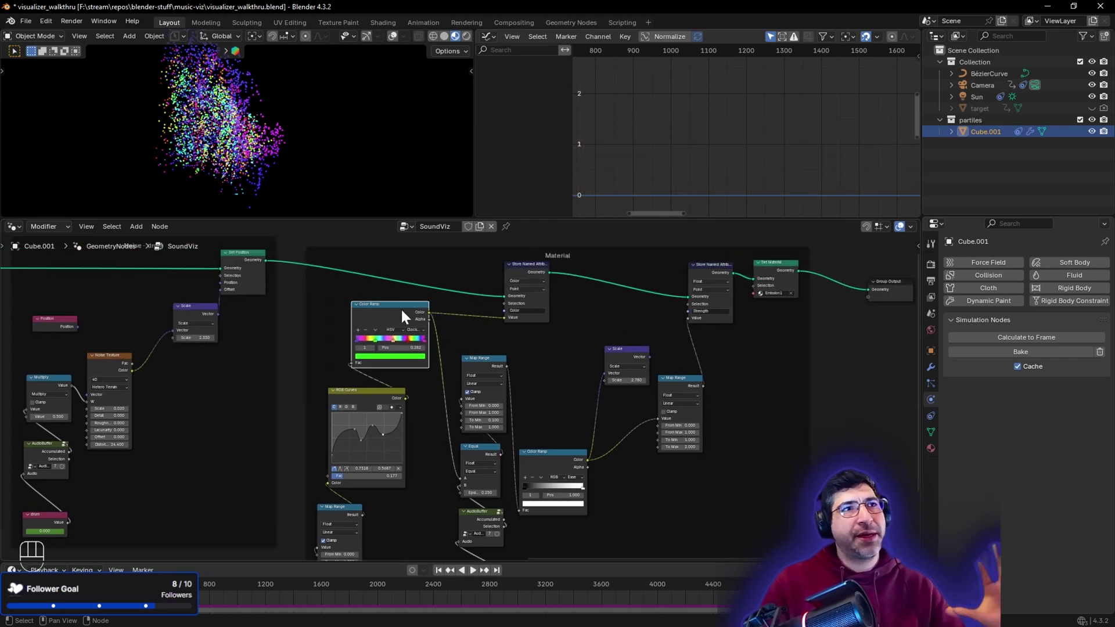
left_click(541, 461)
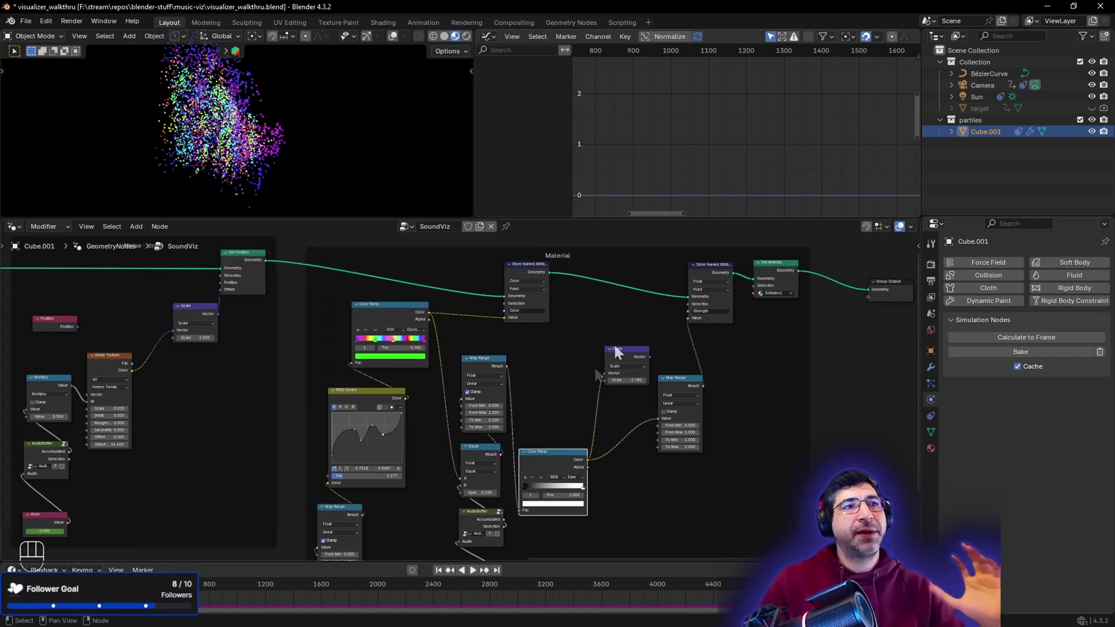
middle_click_drag(576, 328, 458, 409)
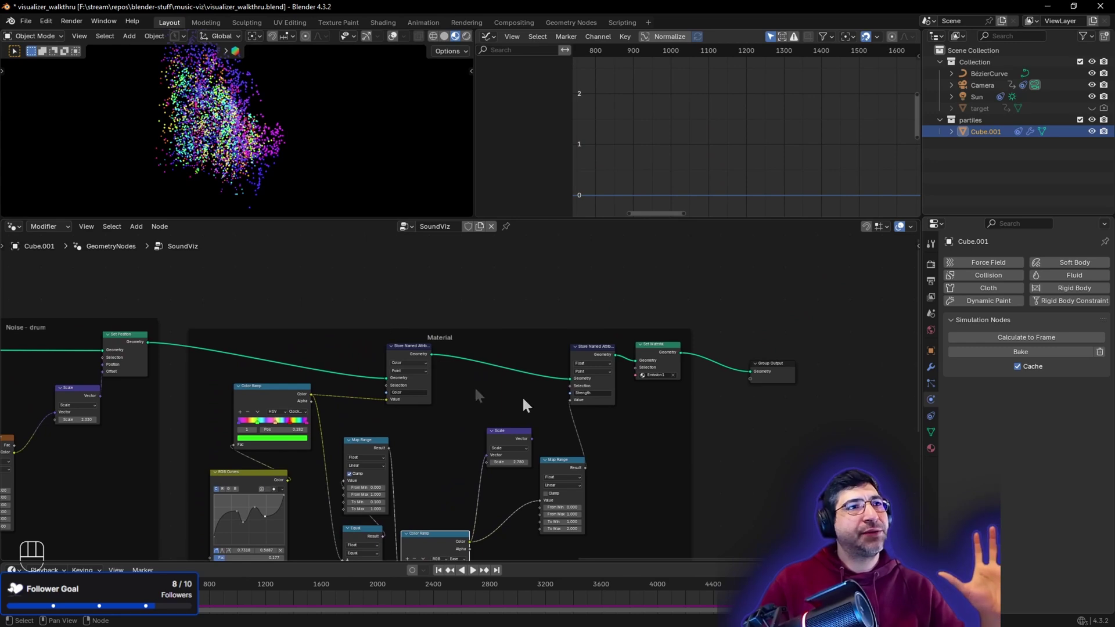
left_click_drag(611, 413, 403, 366)
Shift both Store Named Attribute nodes slightly left beside the Set Material node
scroll(410, 391, "up", 4)
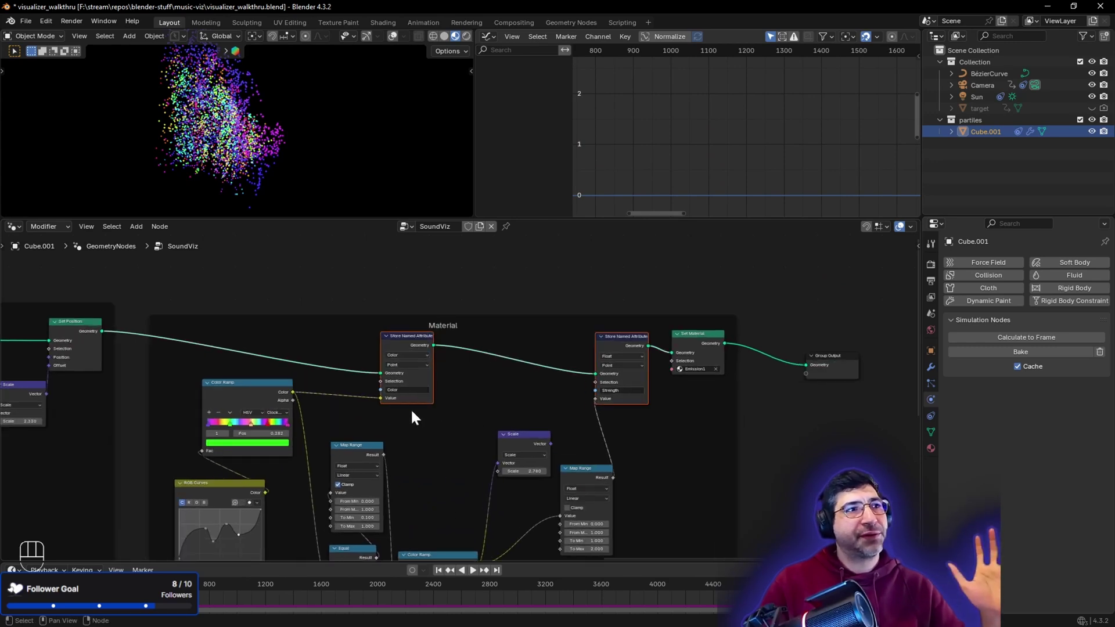
scroll(398, 386, "up", 1)
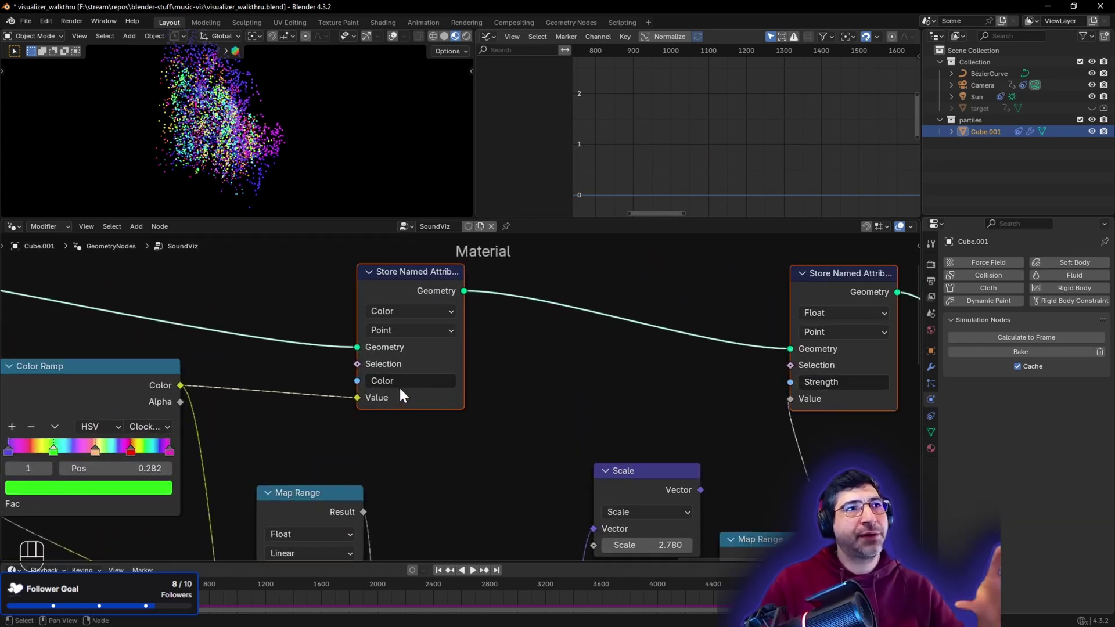
middle_click_drag(744, 399, 614, 398)
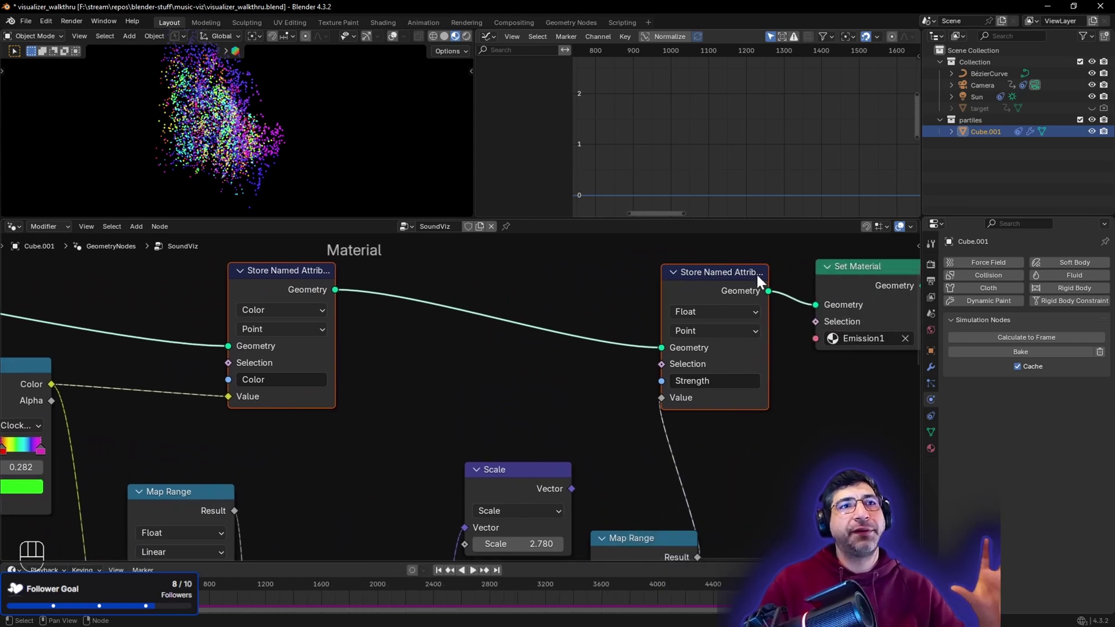
left_click_drag(757, 274, 730, 279)
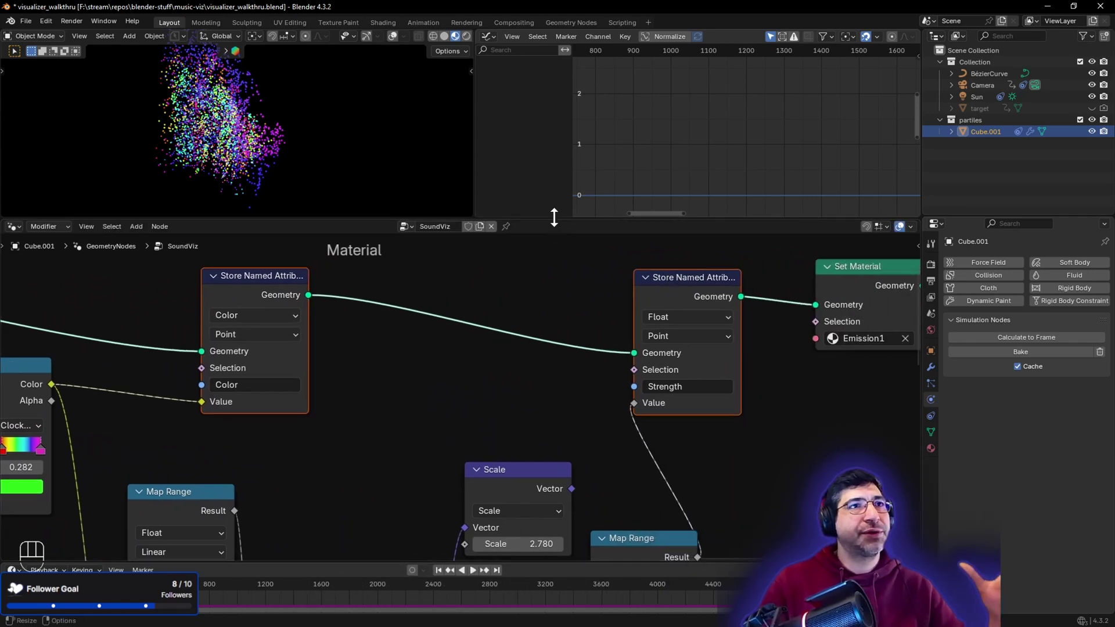
Split the node editor horizontally into two stacked editors
right_click(528, 221)
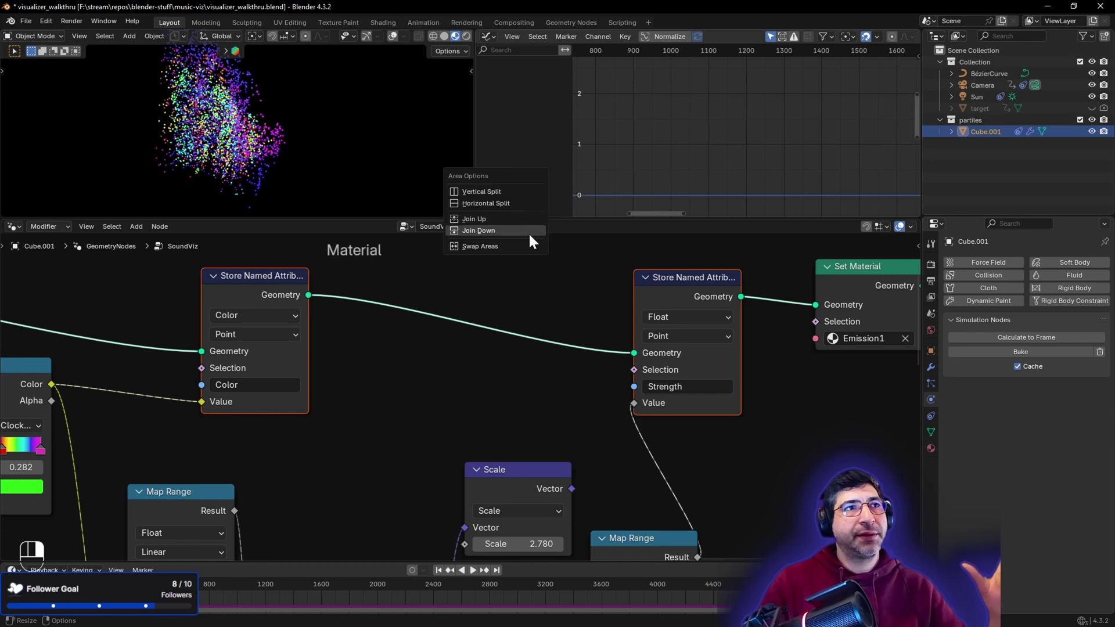
left_click(523, 203)
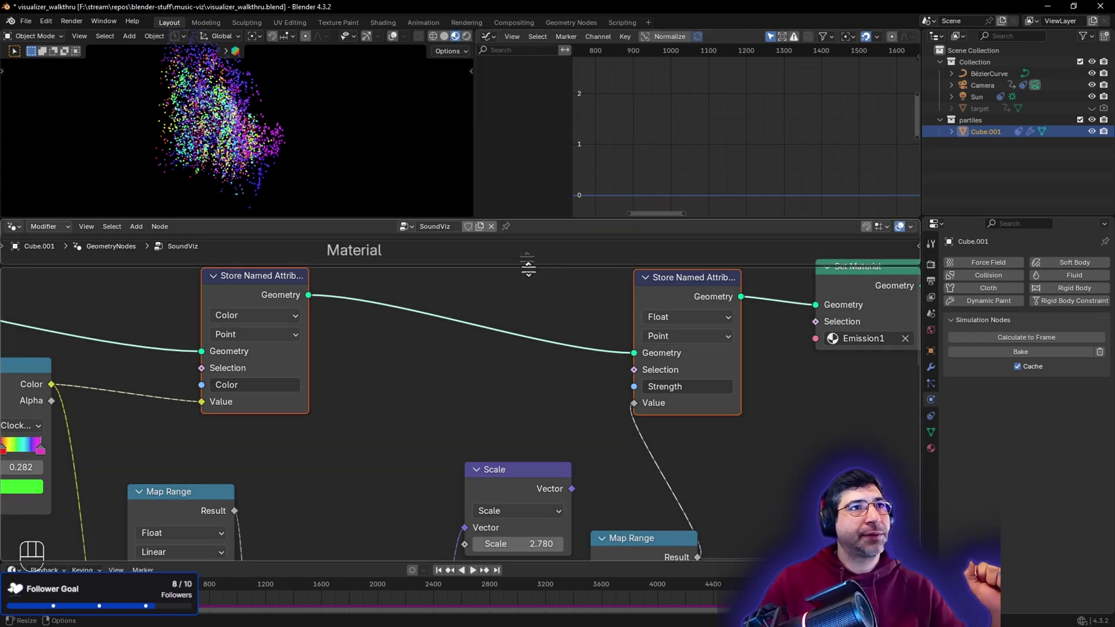
left_click(529, 314)
Switch the upper editor to the Shader Editor and enlarge it to fit the Emission1 tree
left_click(14, 226)
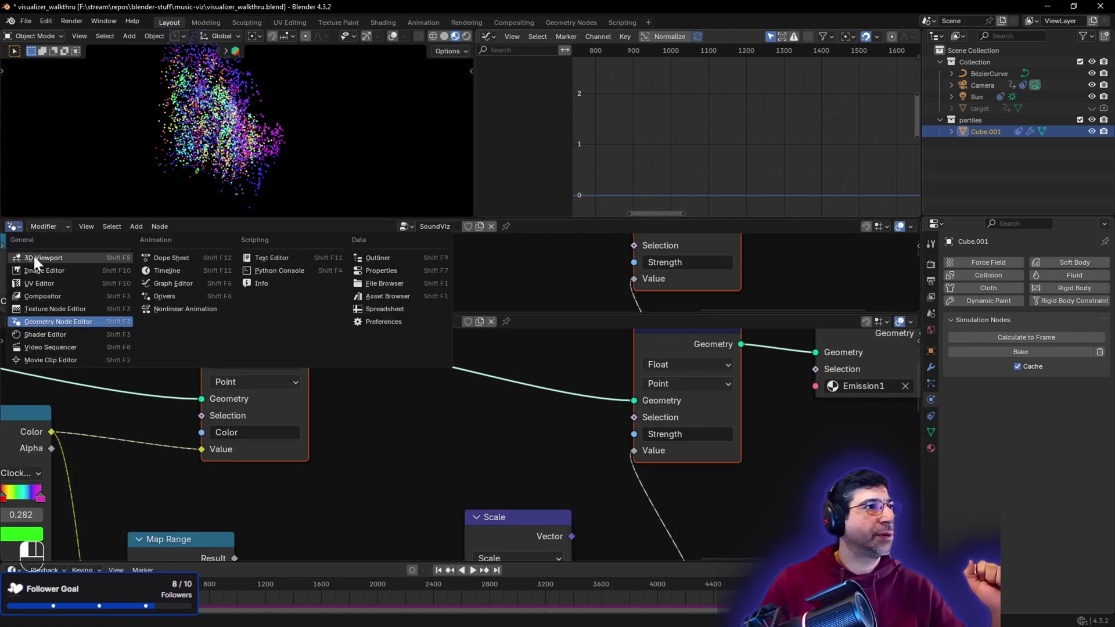
left_click(60, 329)
left_click_drag(575, 313, 569, 416)
scroll(302, 320, "down", 3)
middle_click_drag(304, 330, 336, 342)
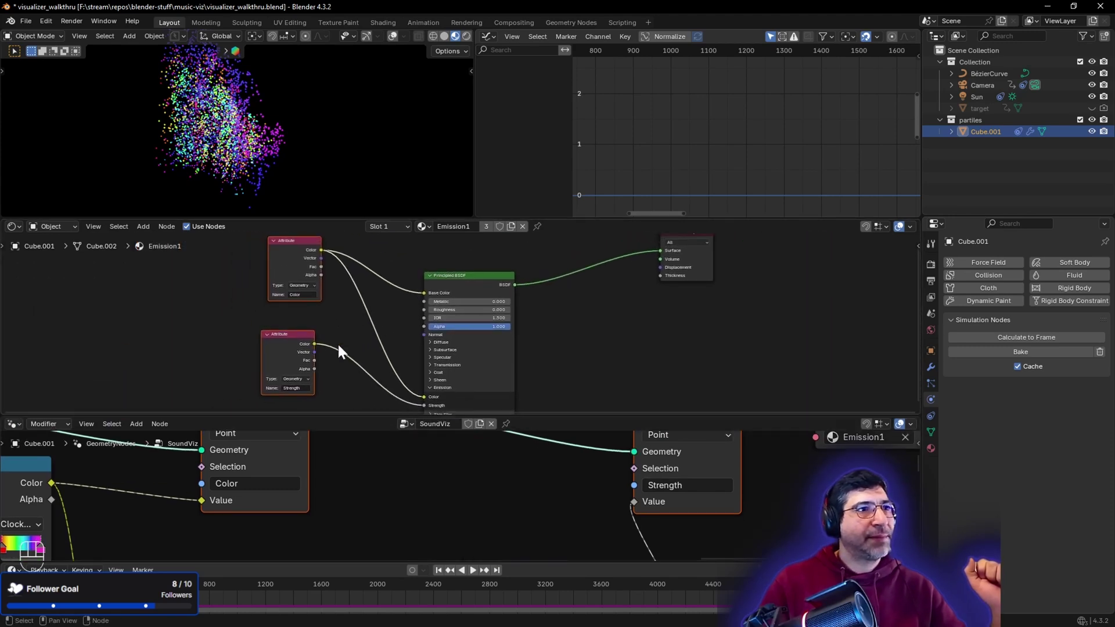
Center the shader nodes, inspect both Attribute nodes, and nudge the Principled BSDF up
left_click(303, 343)
middle_click_drag(446, 398, 466, 373)
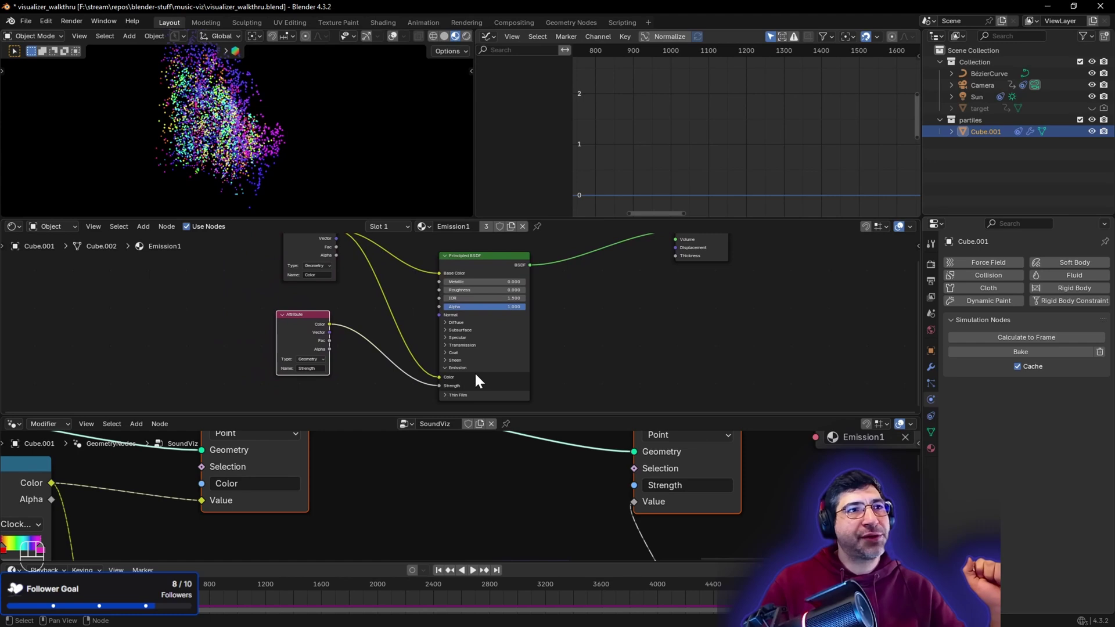
middle_click_drag(371, 330, 382, 347)
left_click(334, 254)
left_click_drag(482, 281, 482, 263)
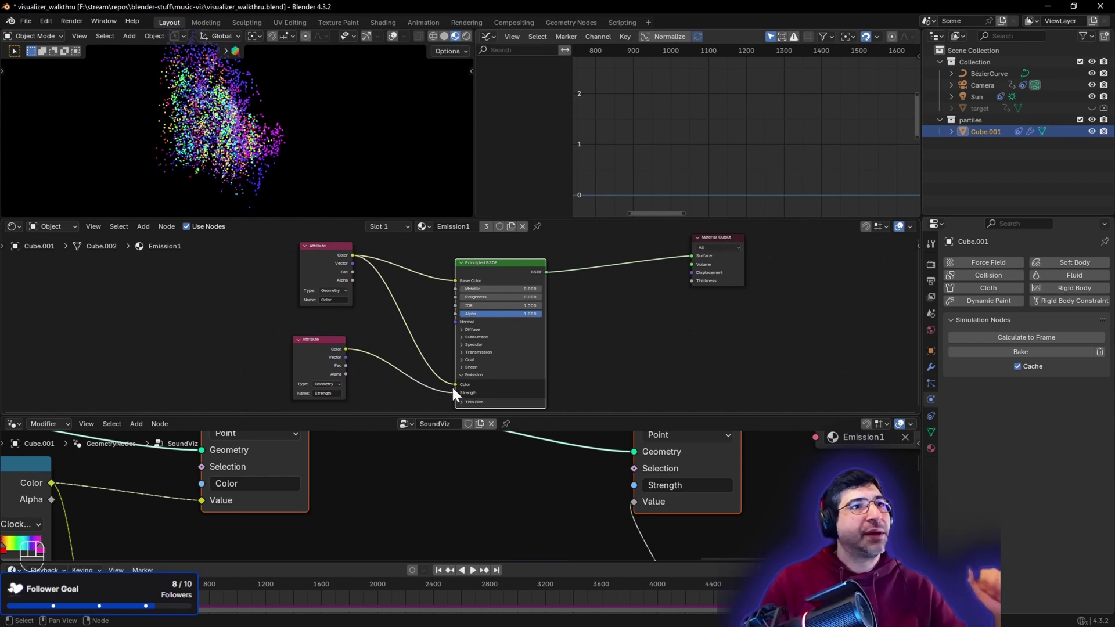
Resize both editors and bring the Store Named Attribute geometry nodes into view
middle_click_drag(588, 487, 535, 514)
scroll(525, 501, "down", 2)
scroll(524, 500, "down", 2)
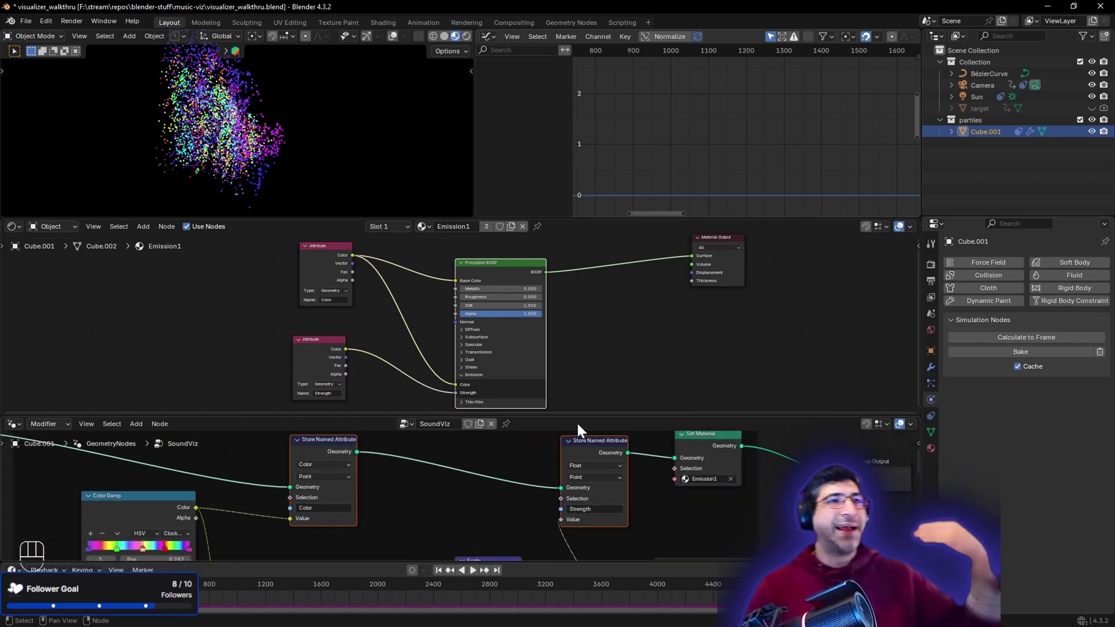
left_click_drag(578, 417, 584, 373)
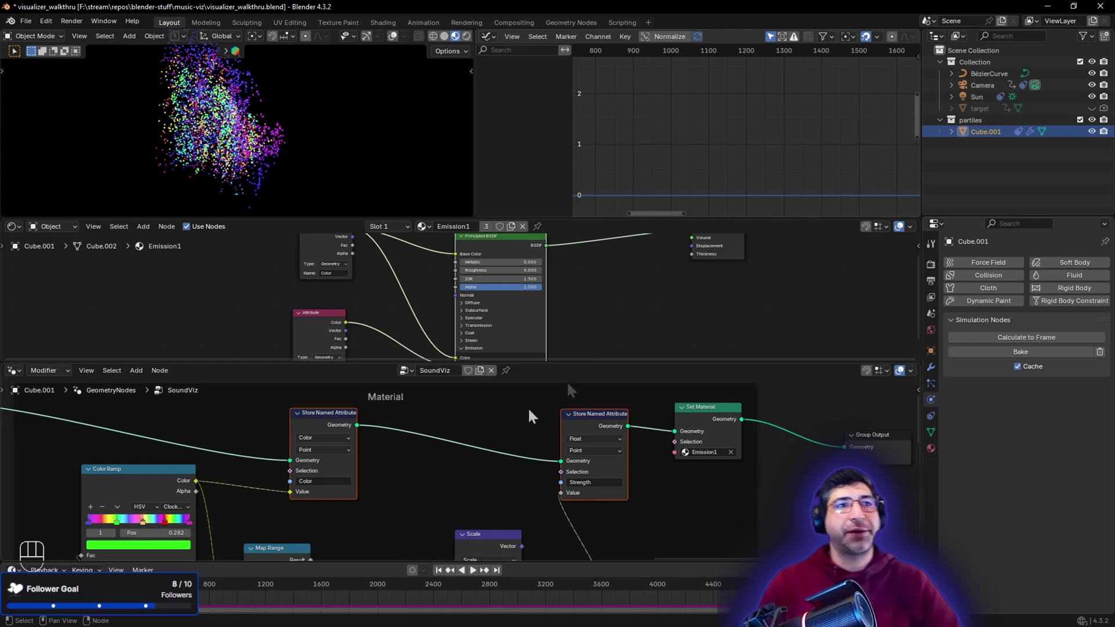
scroll(441, 463, "down", 2)
middle_click_drag(374, 490, 405, 443)
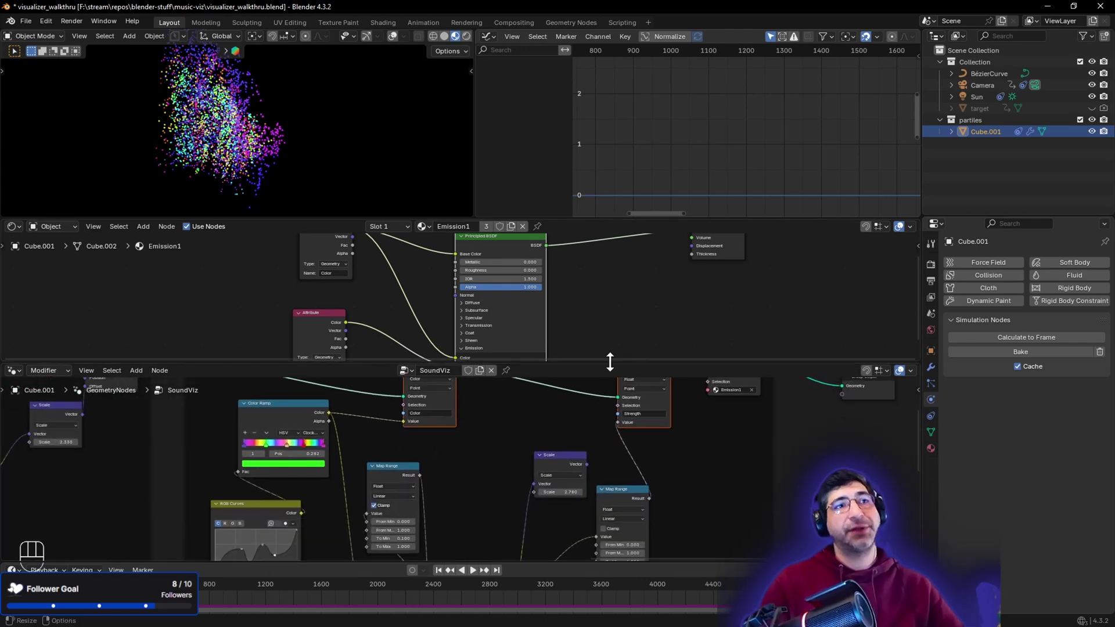
left_click_drag(610, 361, 607, 417)
middle_click_drag(614, 367, 630, 326)
middle_click_drag(530, 456, 488, 507)
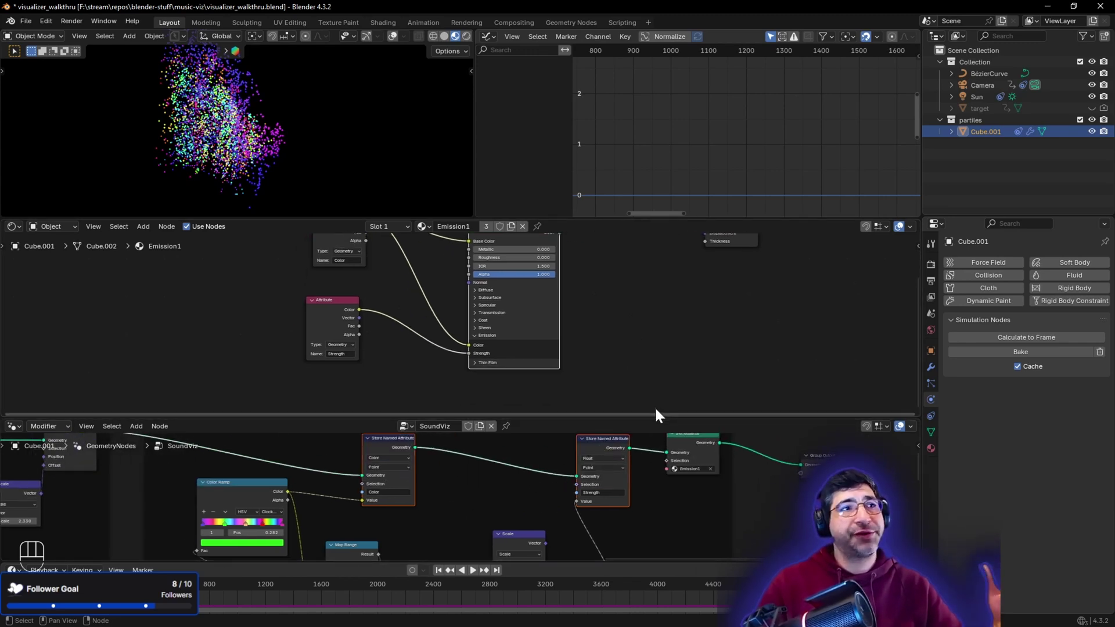
left_click_drag(658, 416, 638, 397)
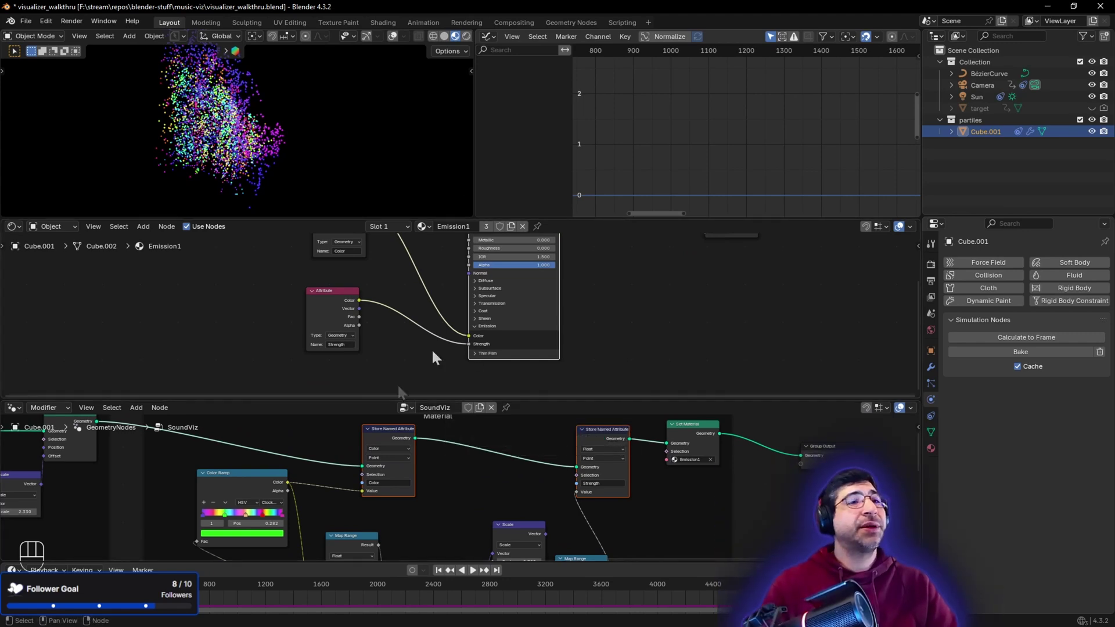
Frame the full Principled BSDF links and reposition the SoundViz geometry node tree
middle_click_drag(675, 324, 652, 388)
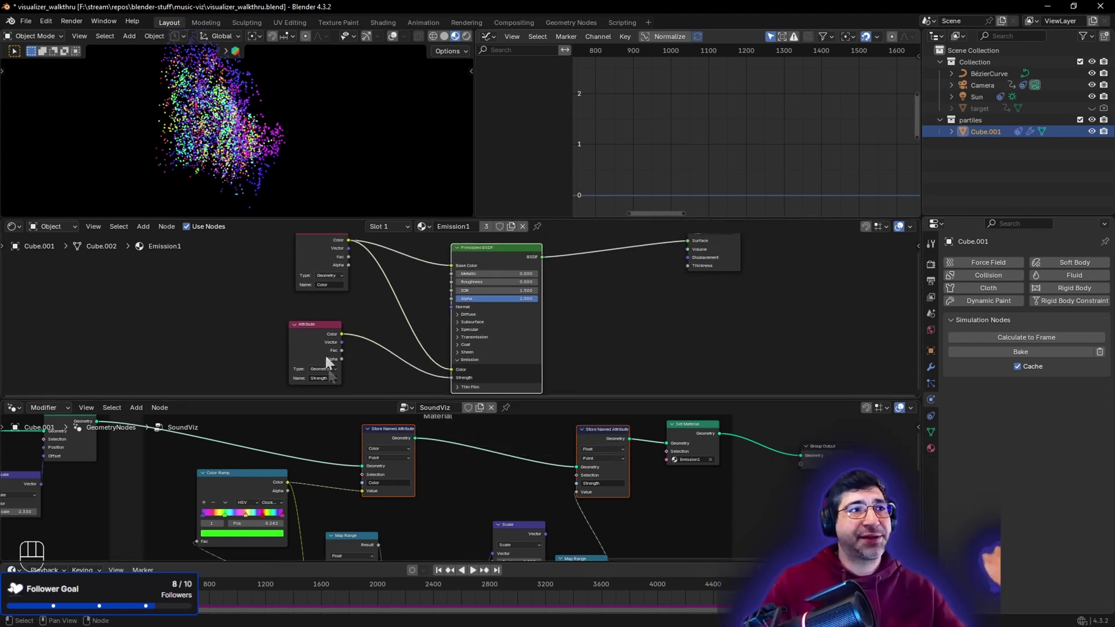
middle_click_drag(273, 290, 305, 305)
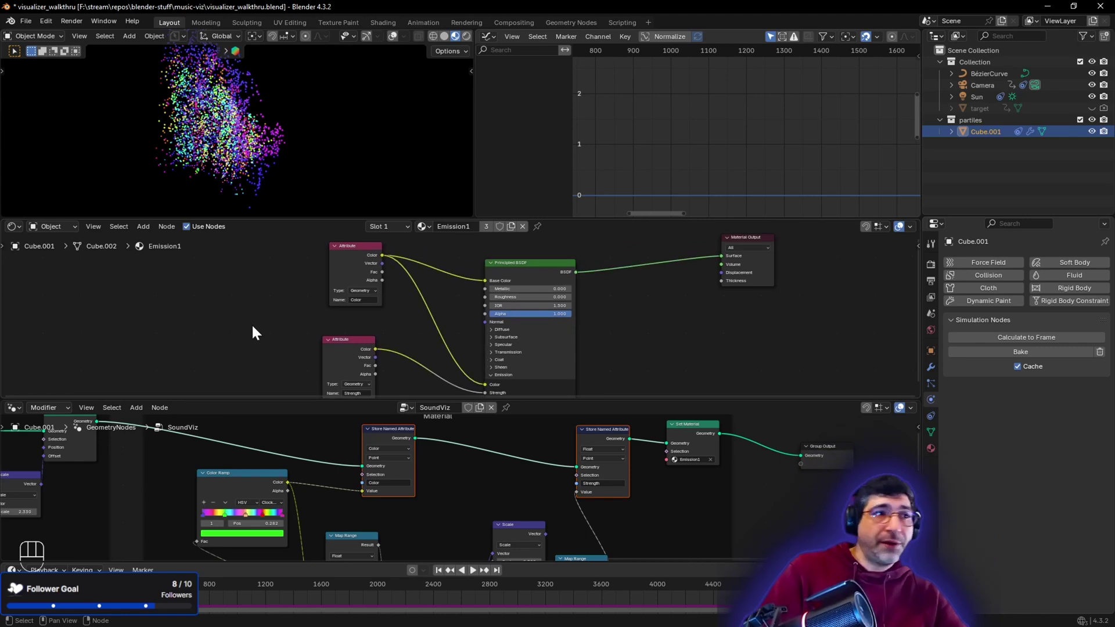
scroll(258, 322, "down", 1)
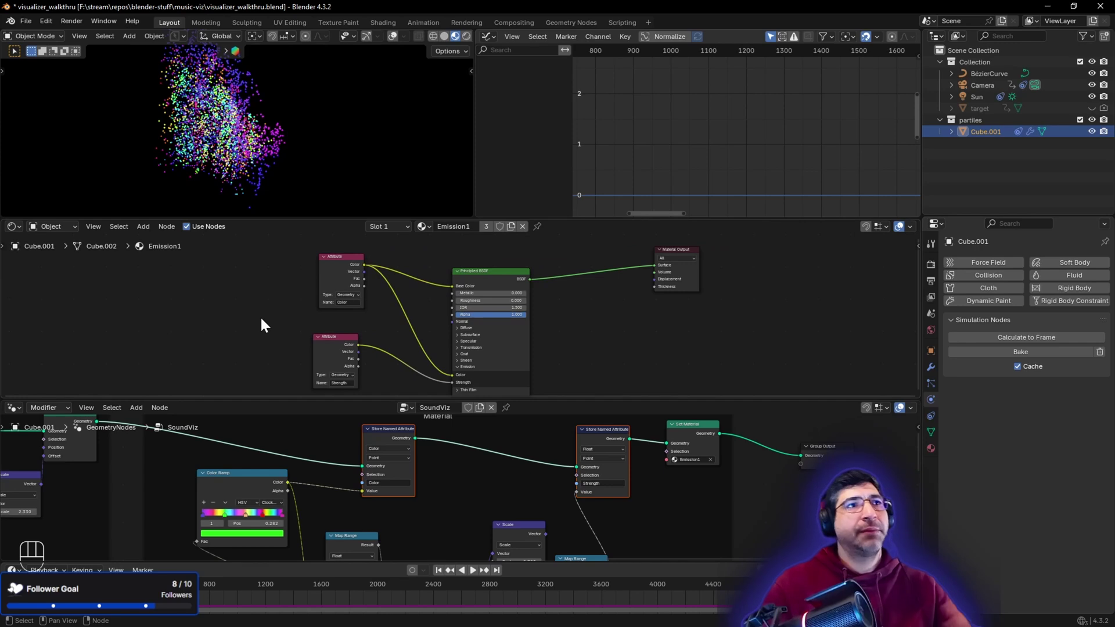
middle_click_drag(508, 484, 509, 478)
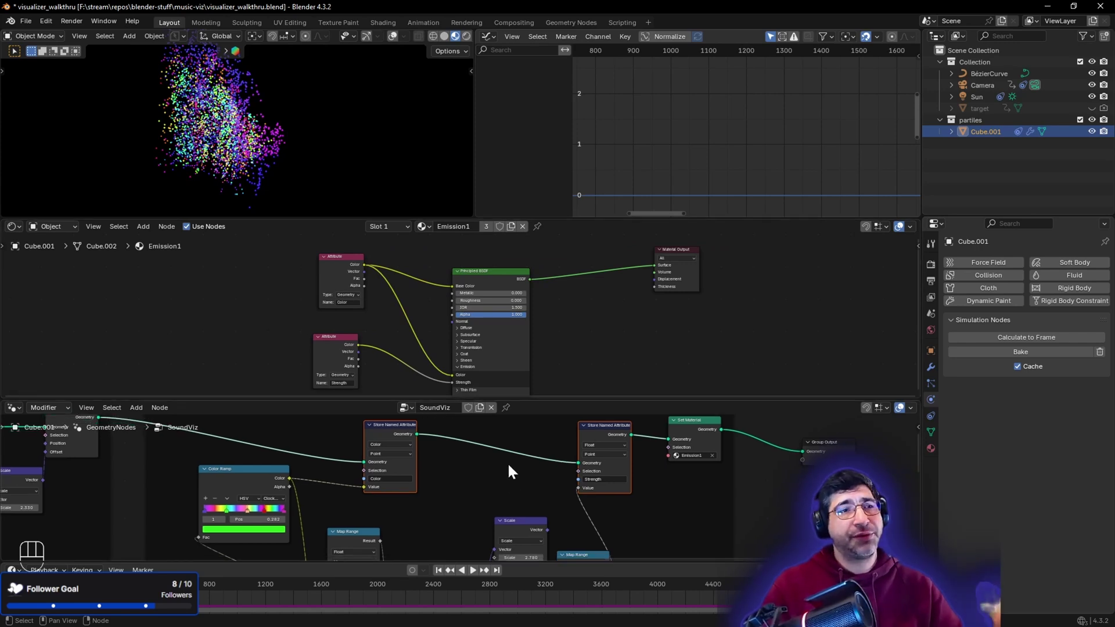
left_click_drag(529, 400, 529, 356)
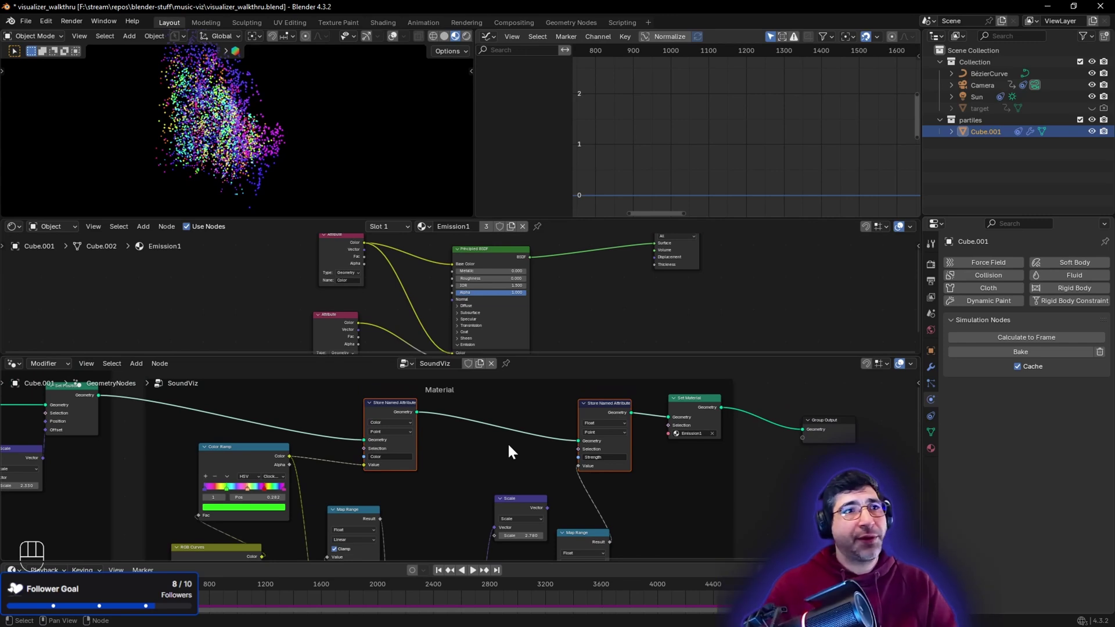
middle_click_drag(506, 441, 533, 433)
scroll(523, 440, "down", 2)
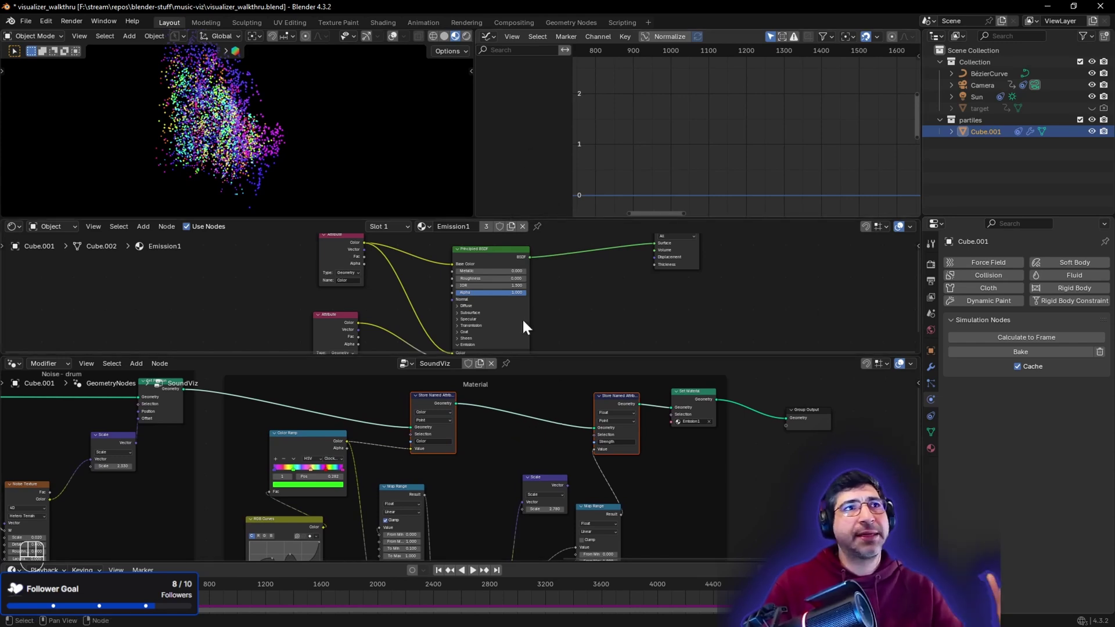
middle_click_drag(363, 486, 331, 466)
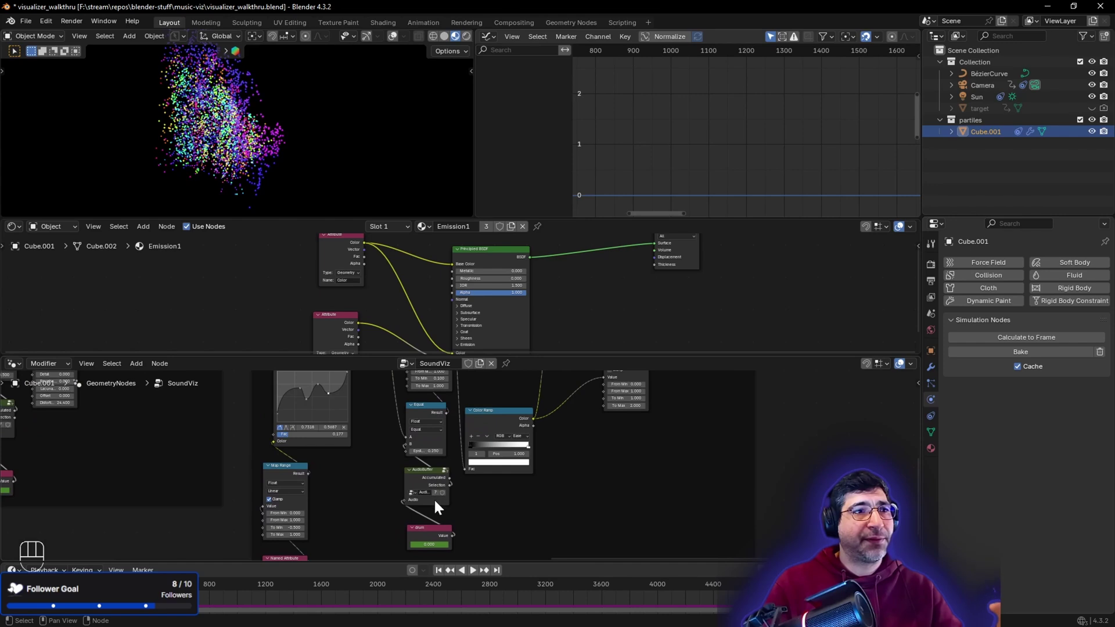
left_click(435, 469)
middle_click_drag(536, 476, 463, 480)
middle_click_drag(478, 410, 476, 517)
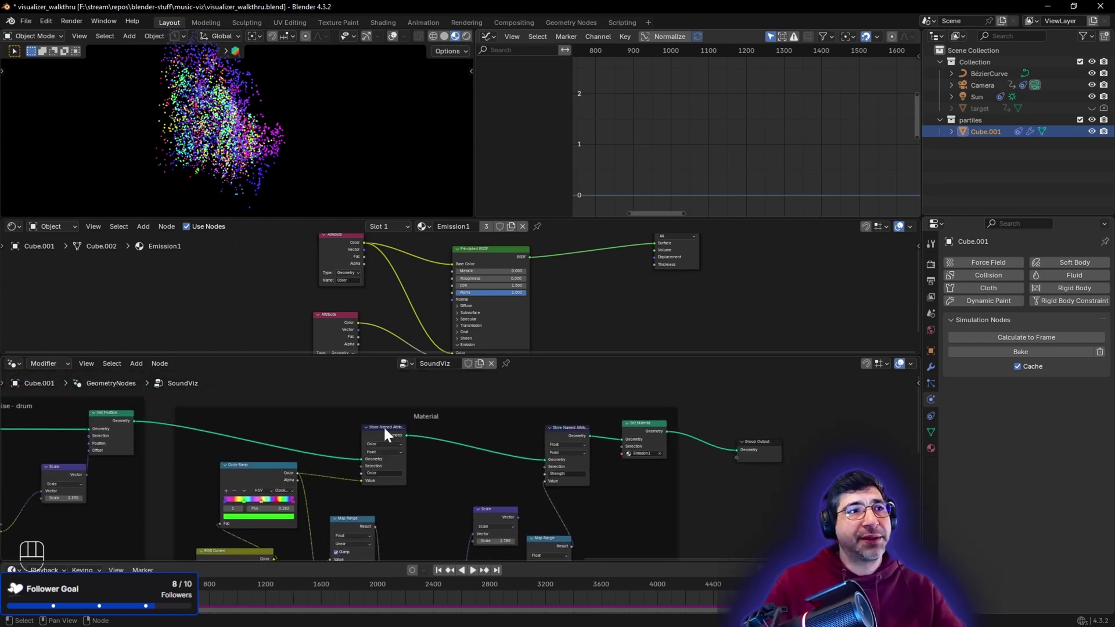
left_click(383, 427)
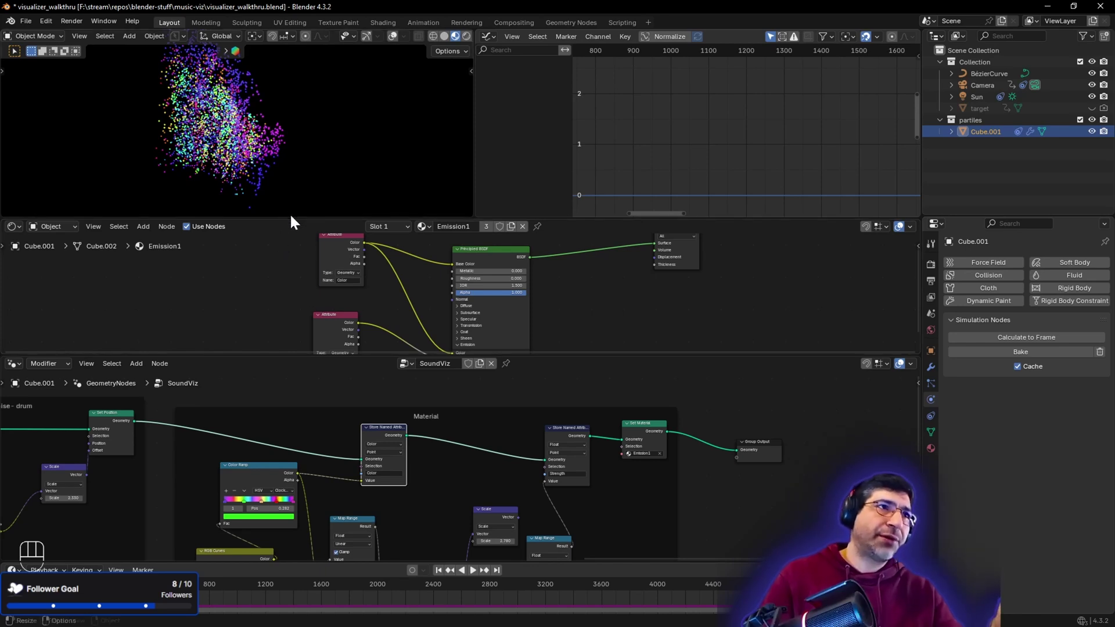
left_click_drag(701, 354, 687, 430)
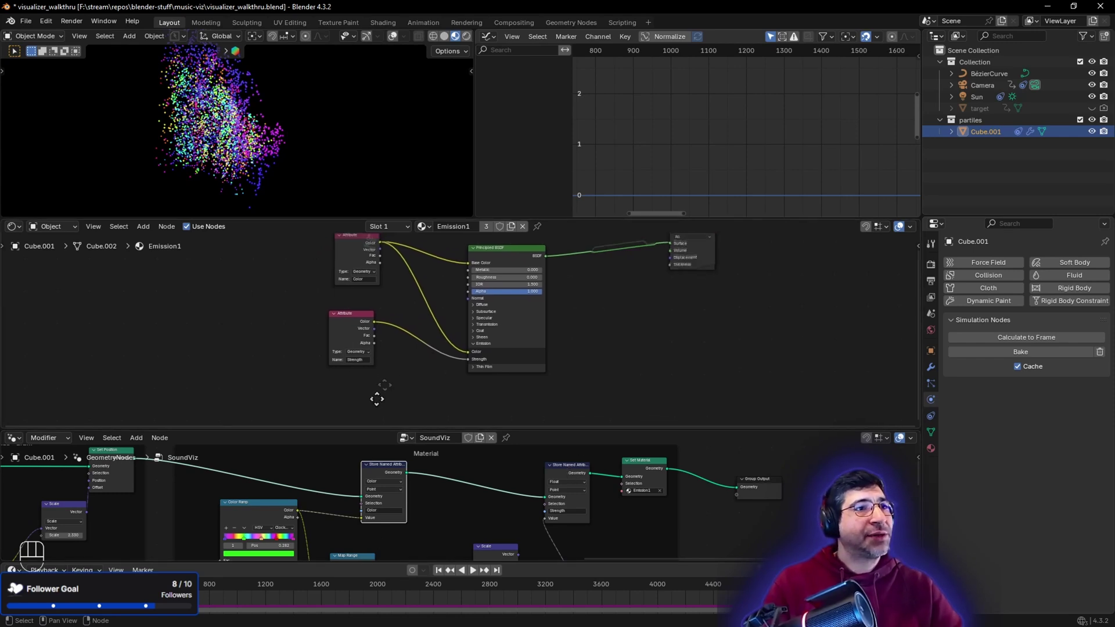
middle_click_drag(365, 423, 219, 432)
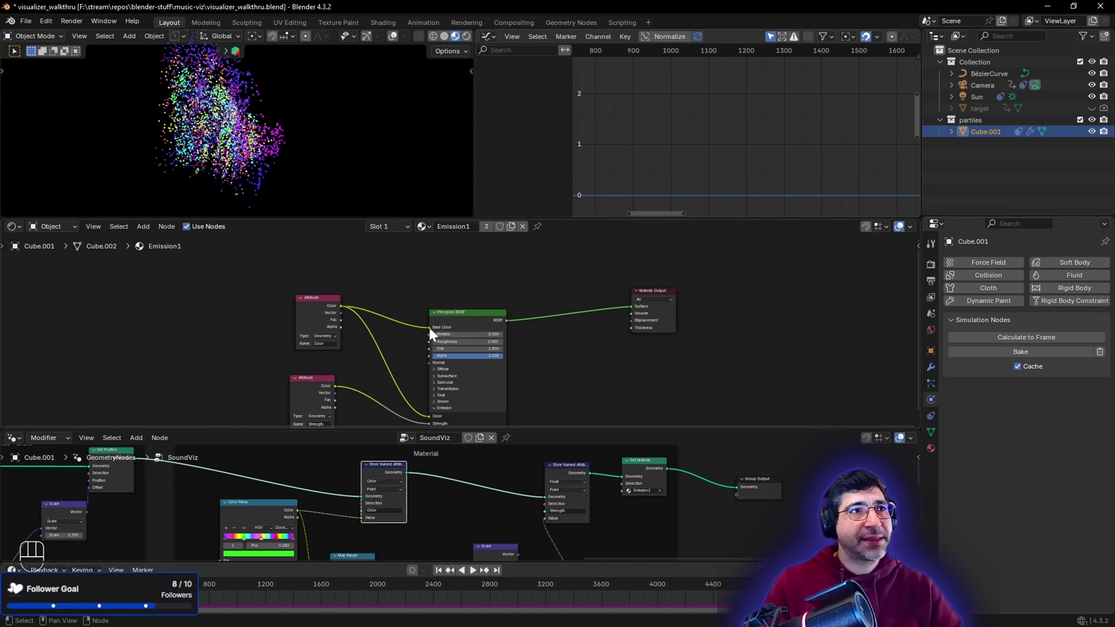
middle_click_drag(566, 369, 574, 313)
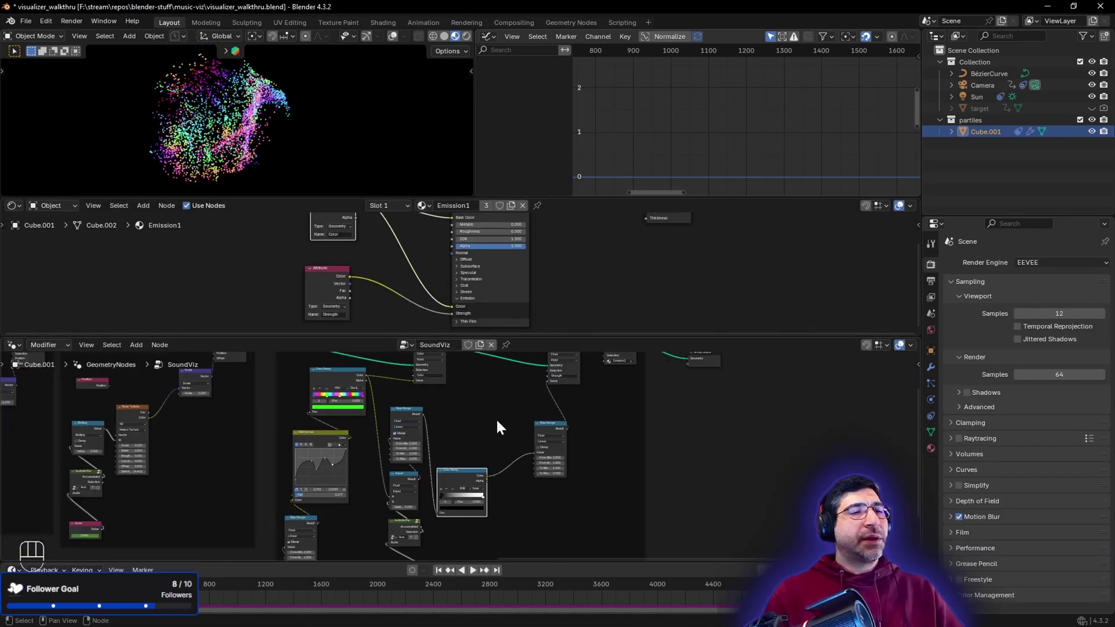
Select the Map Range node and pan to show the geometry nodes, Principled BSDF and Material Output
scroll(496, 415, "up", 1)
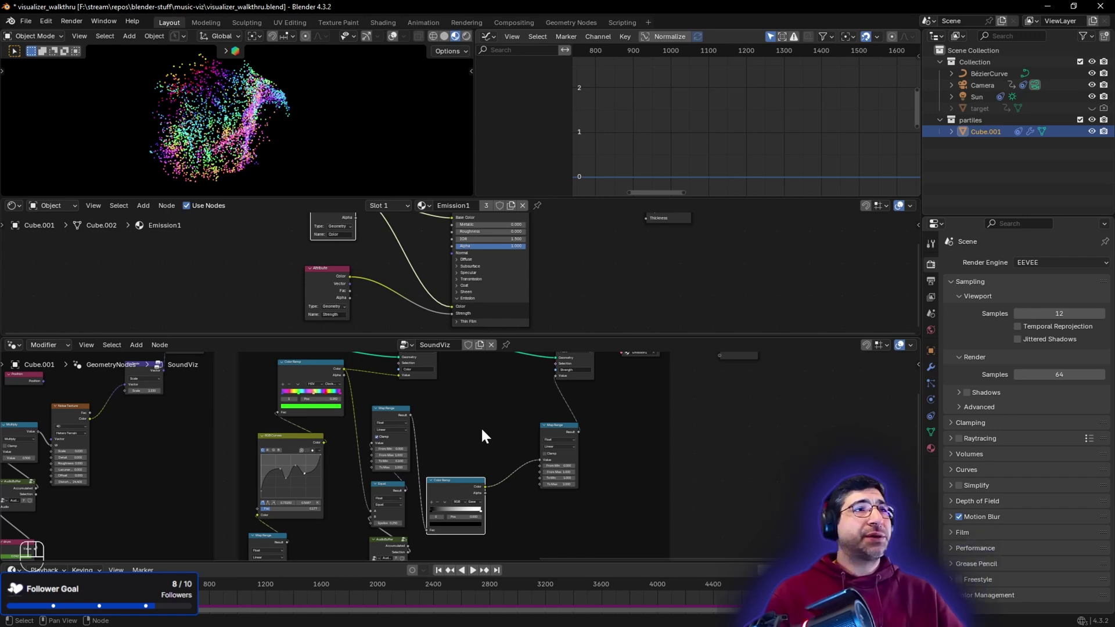
scroll(473, 459, "up", 1)
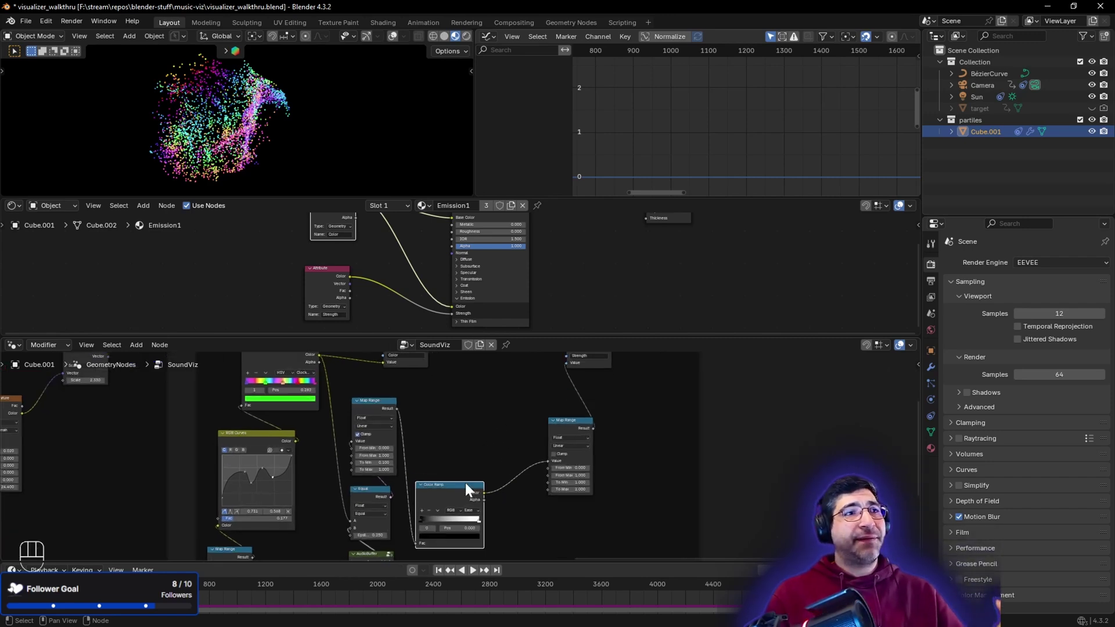
left_click(561, 420)
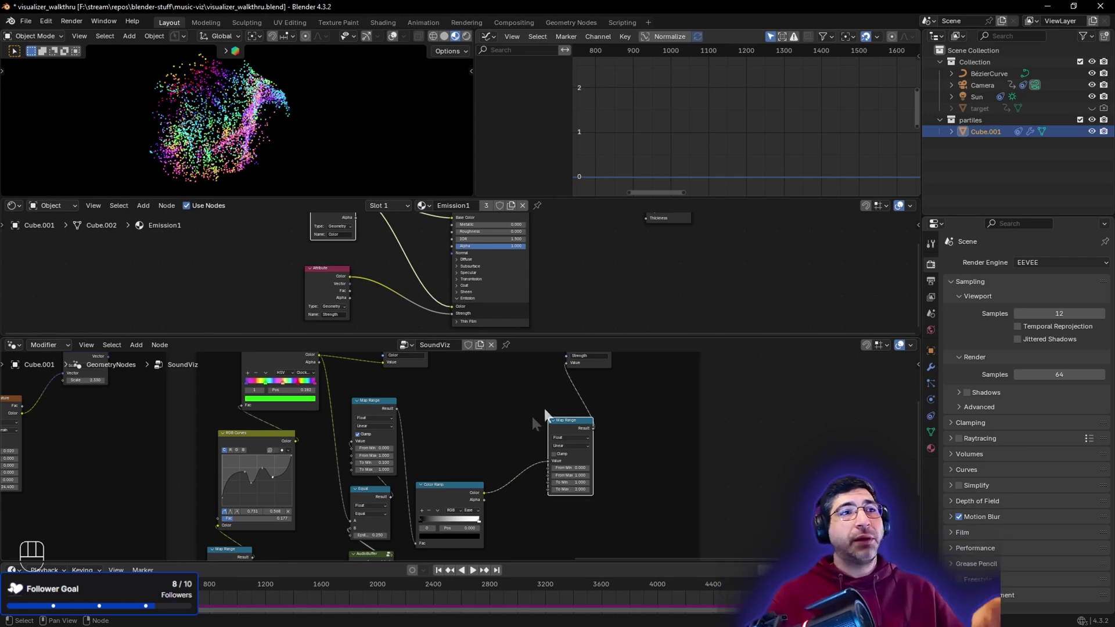
middle_click_drag(500, 421, 491, 472)
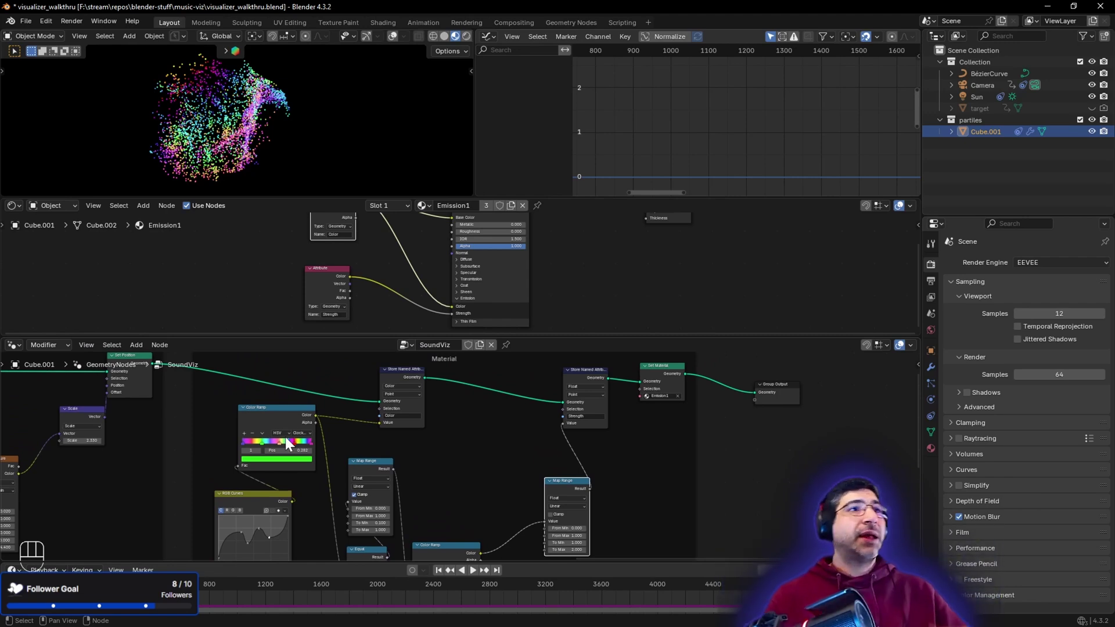
middle_click_drag(677, 241, 651, 260)
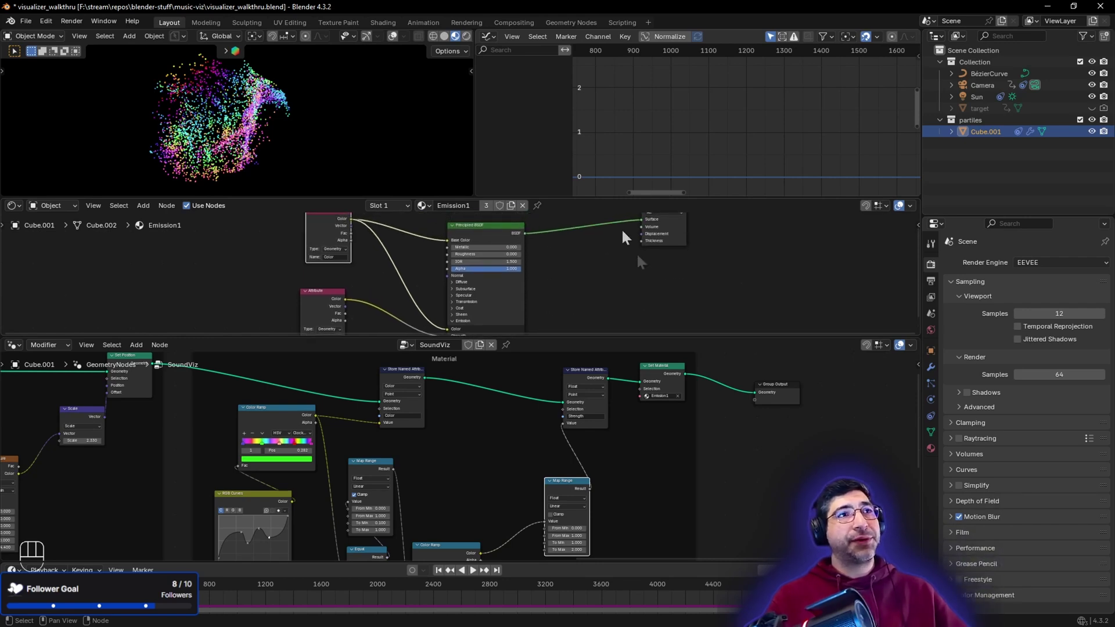
middle_click_drag(459, 517, 449, 471)
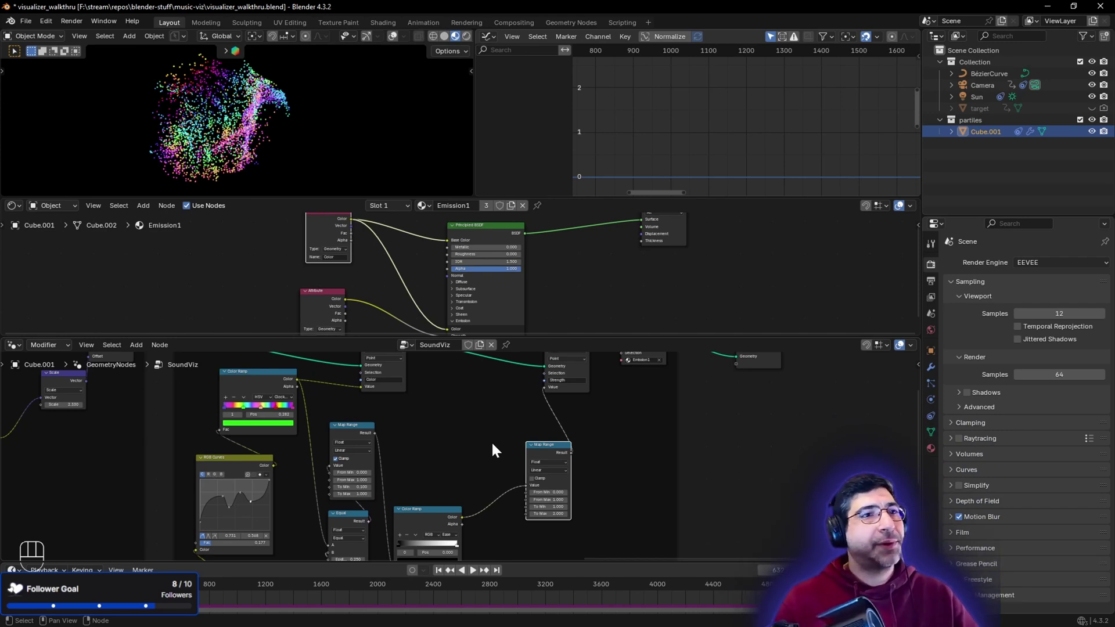
middle_click_drag(489, 440, 464, 410)
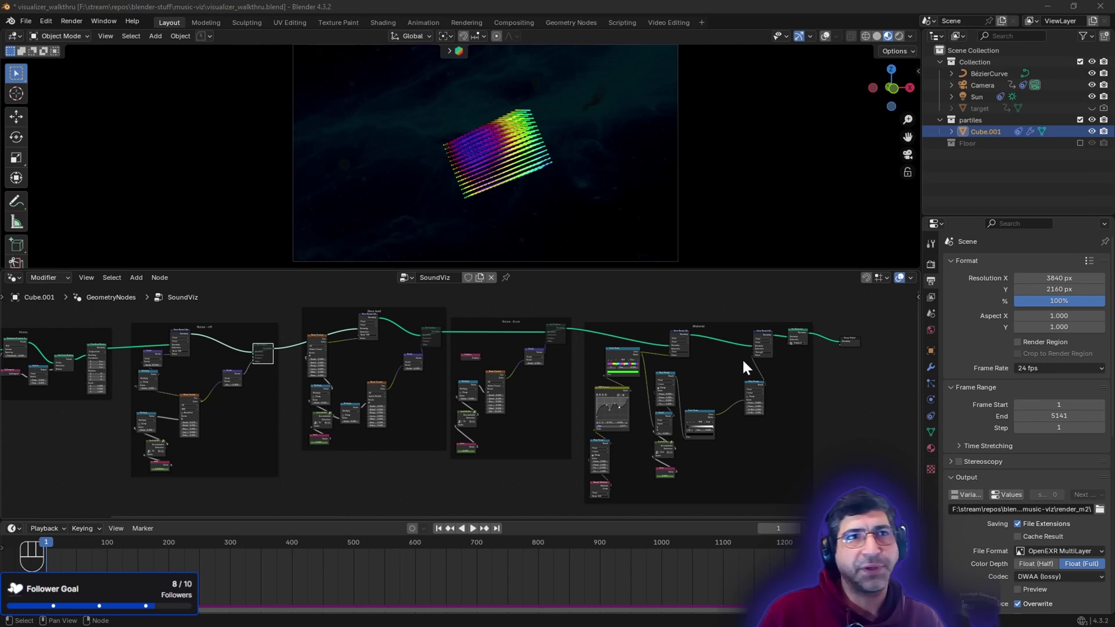
Scrub and play the particle animation, stopping at frame 2750
left_click_drag(172, 542, 248, 550)
key("space")
key("space")
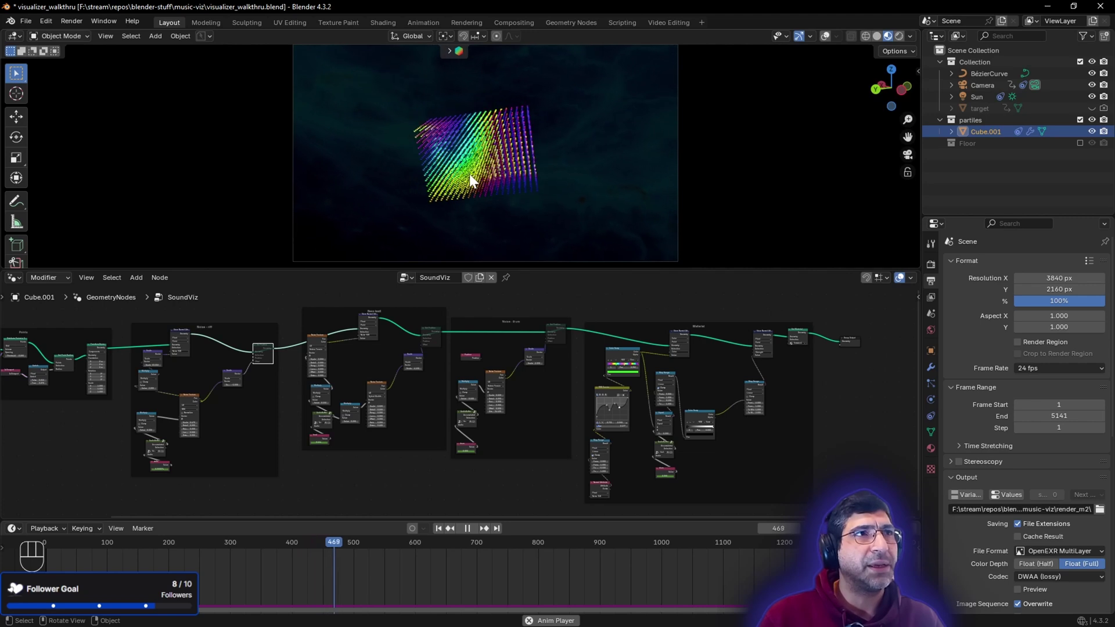
key("space")
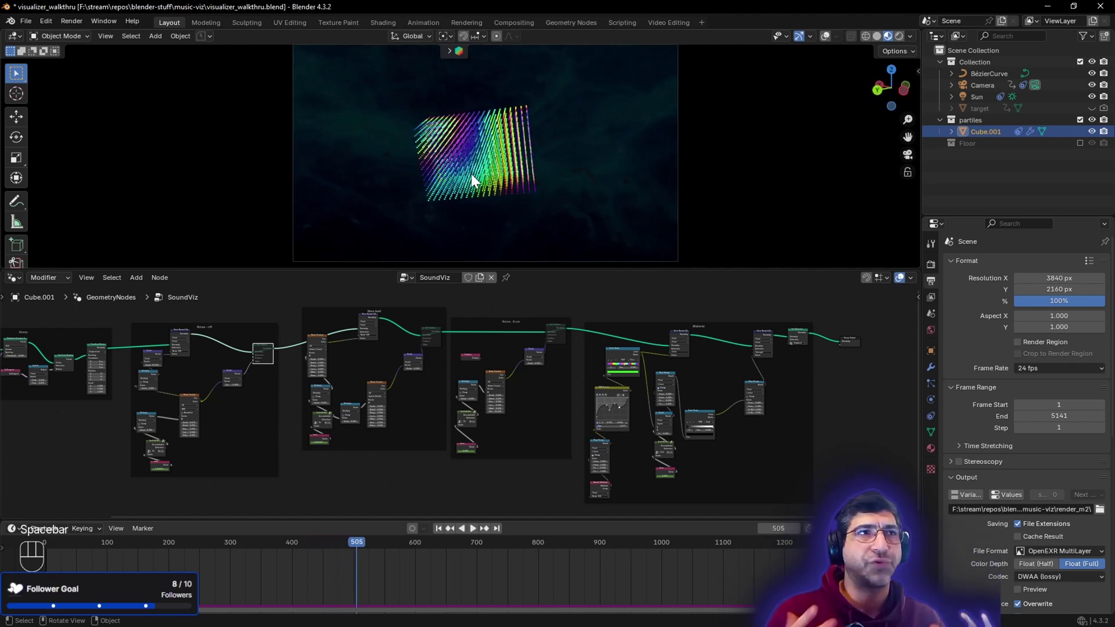
key("space")
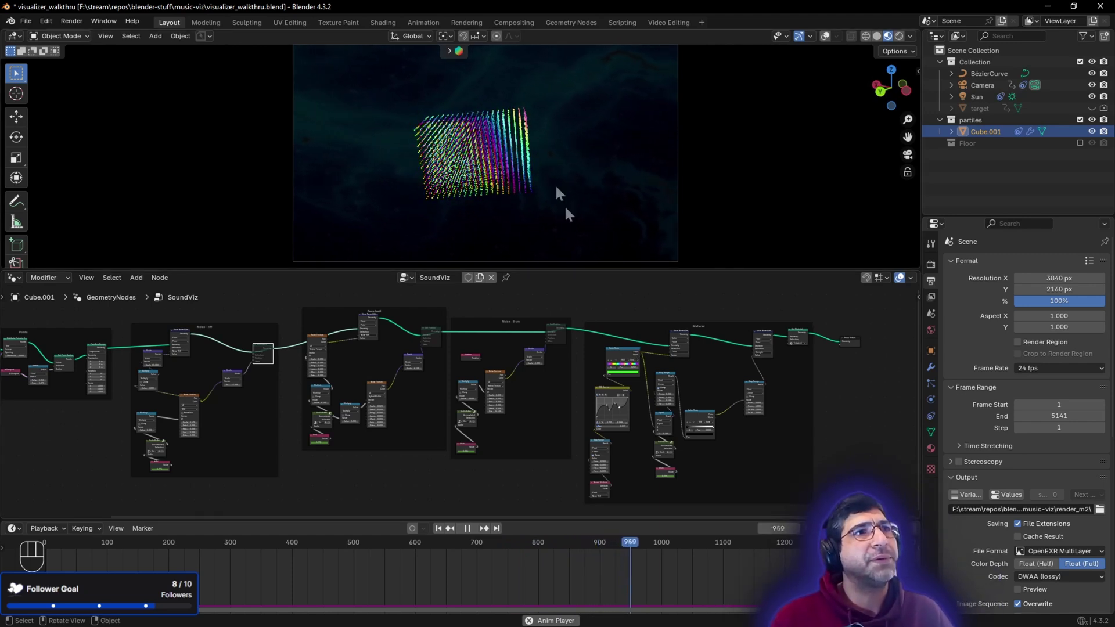
middle_click_drag(786, 539, 480, 558, "ctrl")
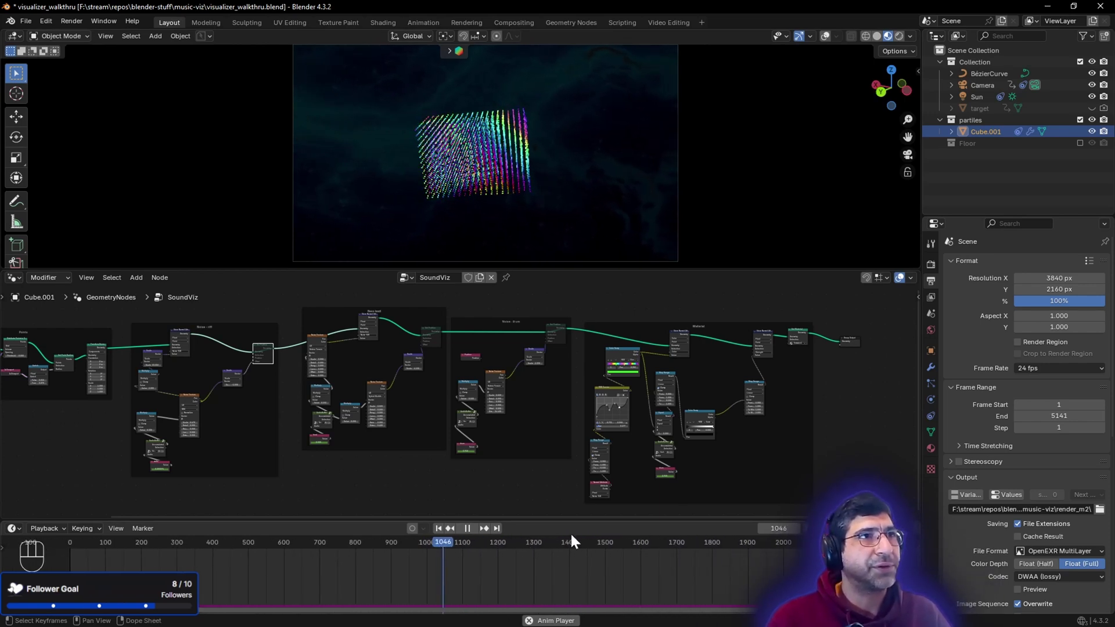
left_click_drag(572, 539, 764, 542)
middle_click_drag(764, 542, 454, 540)
left_click_drag(454, 540, 708, 538)
key("space")
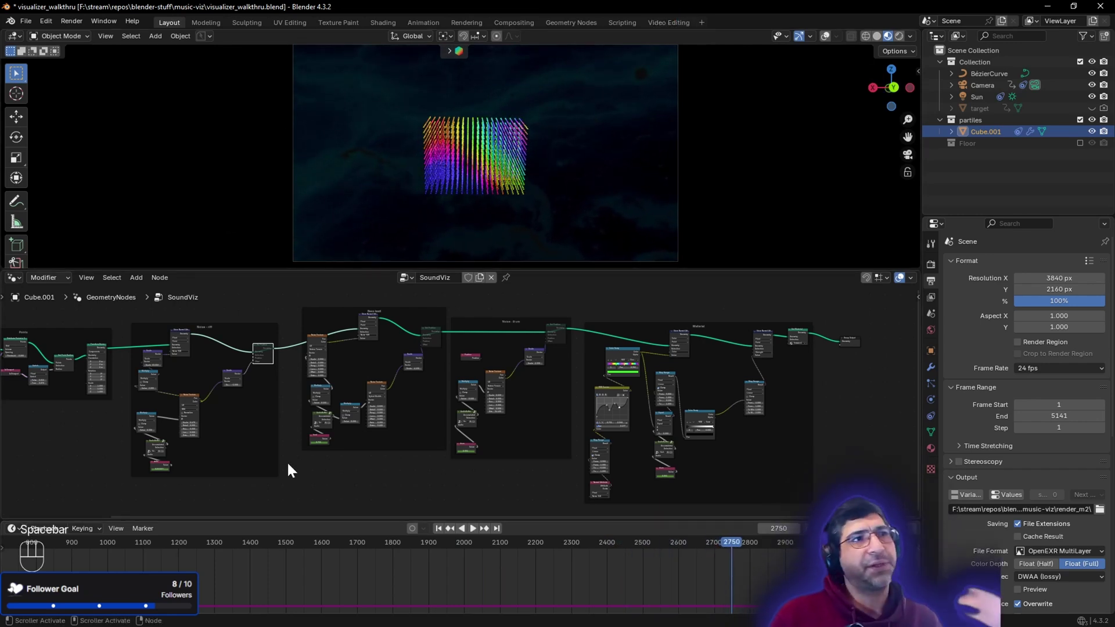
Mute the Noise - off node and a Basic-frame node to scatter the particles
key("m")
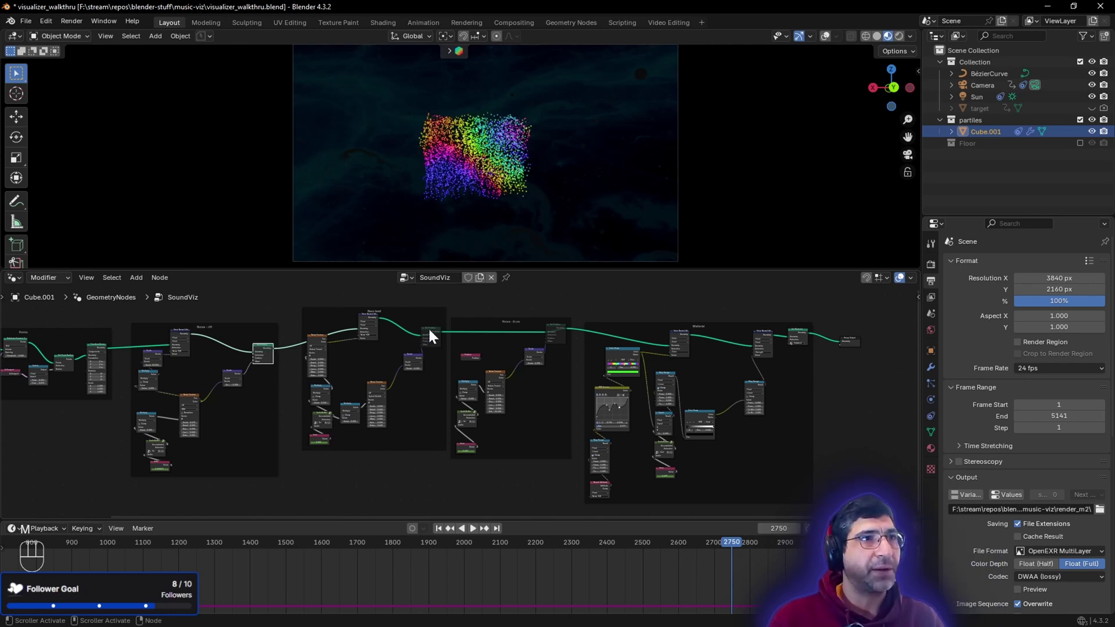
left_click(430, 332)
key("m")
key("m")
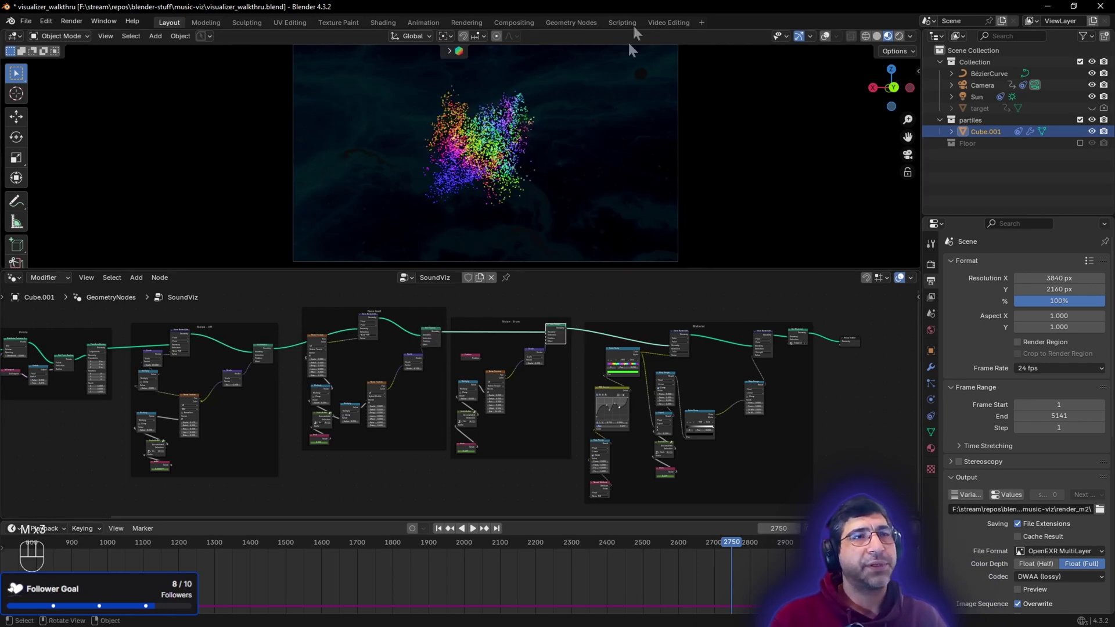
left_click(667, 22)
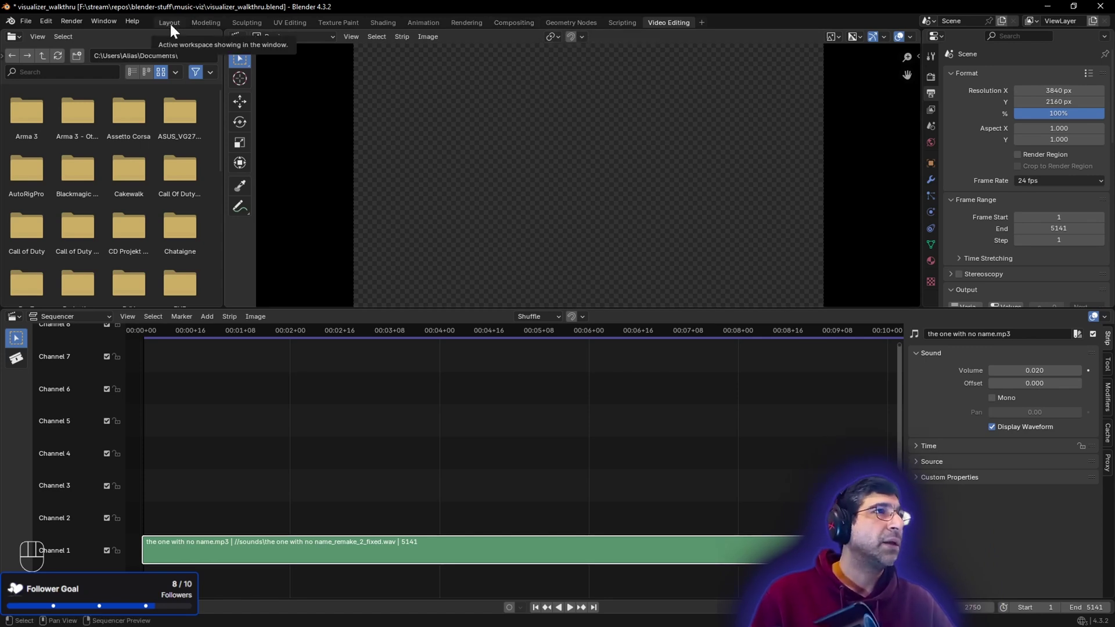
scroll(764, 472, "down", 4)
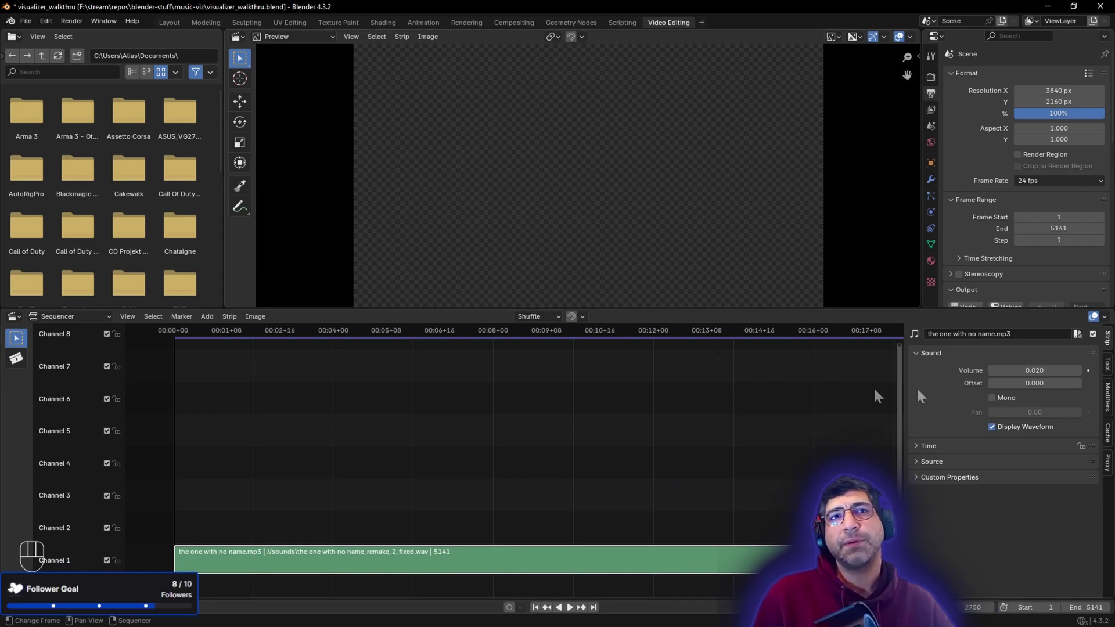
left_click(169, 22)
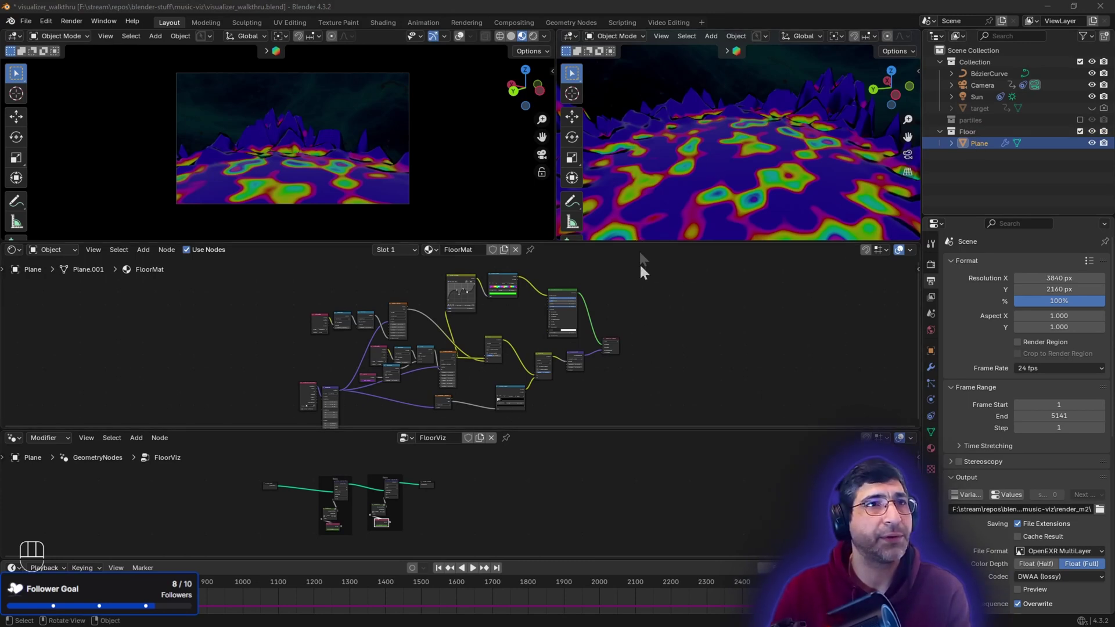
Enlarge and zoom into the FloorViz geometry nodes, selecting the second Store Named Attribute node
left_click_drag(639, 430, 647, 410)
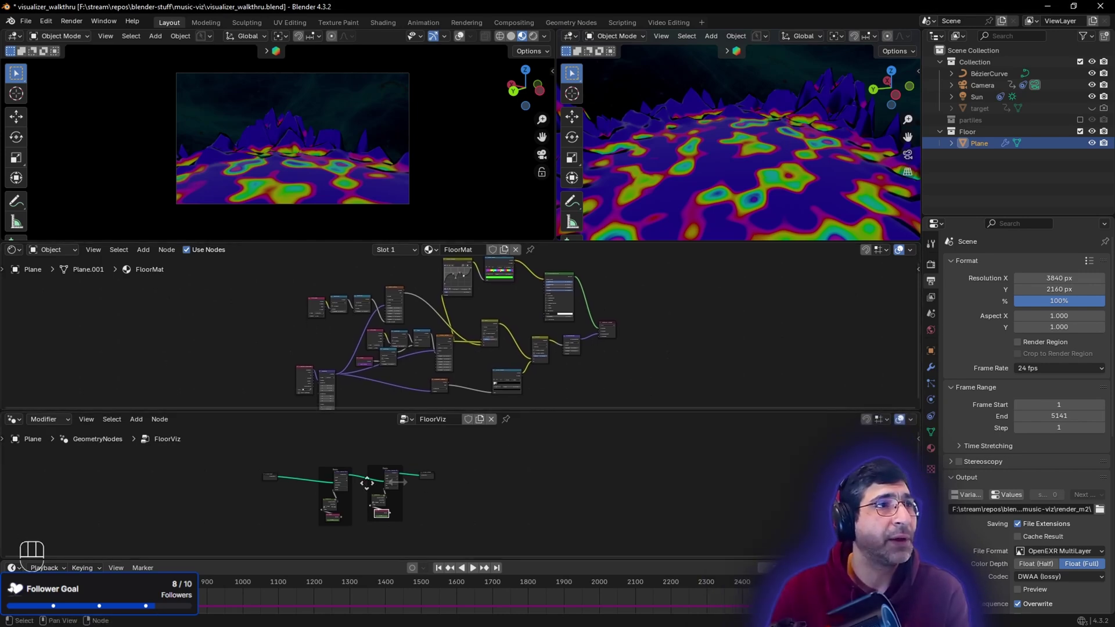
middle_click_drag(320, 486, 600, 475, "ctrl")
left_click_drag(570, 411, 570, 326)
scroll(603, 465, "up", 2)
scroll(535, 513, "up", 2)
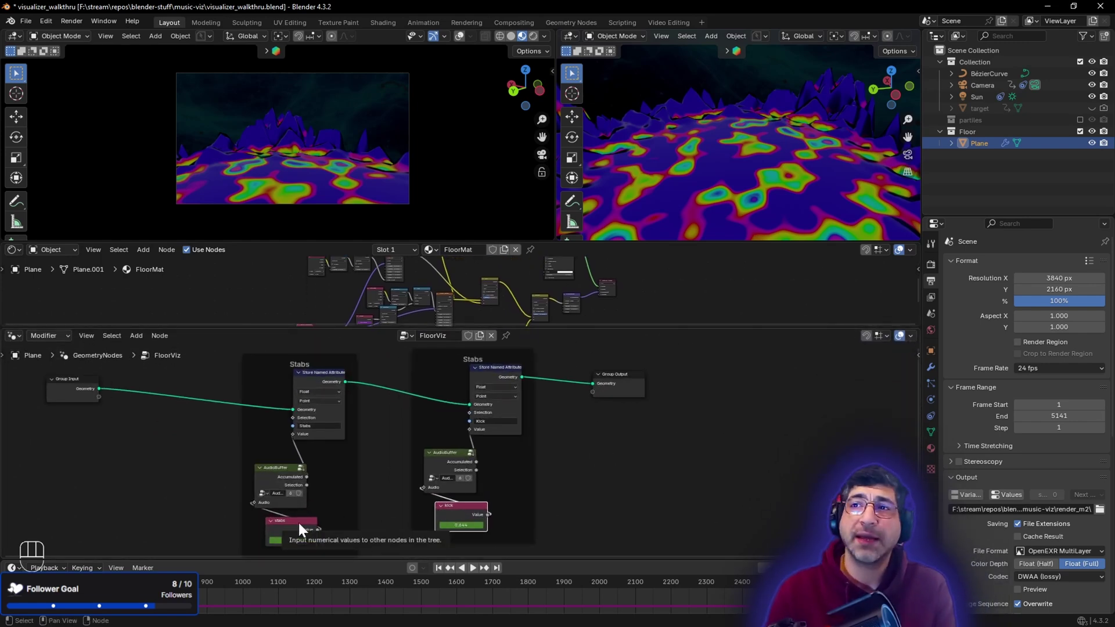
left_click(488, 364)
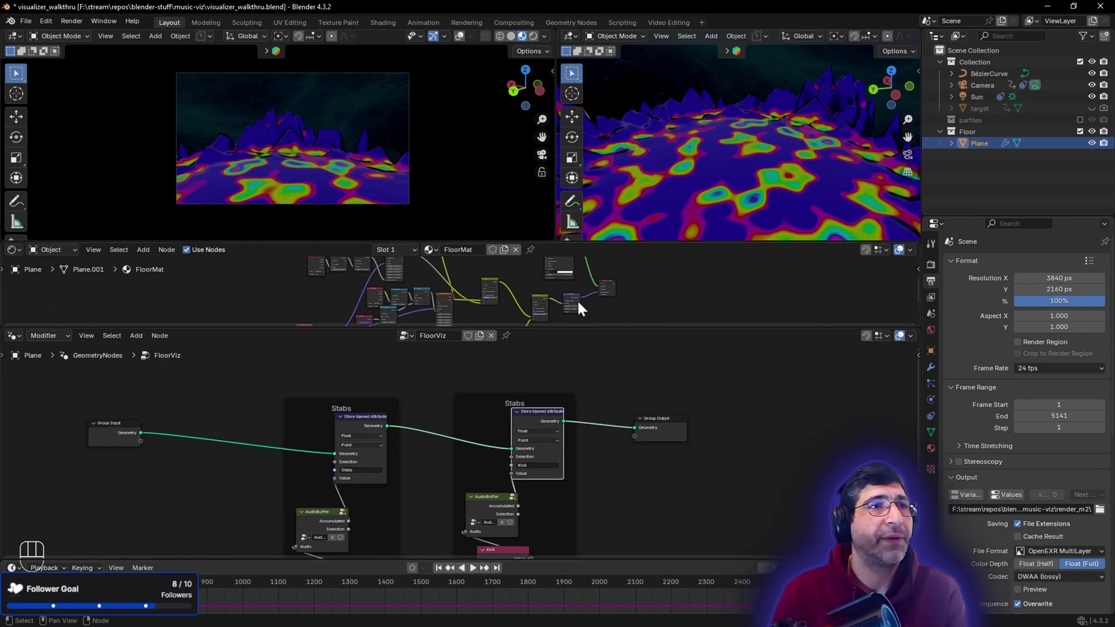
Enlarge the FloorMat shader editor, select its Attribute node and center the graph
left_click_drag(586, 325, 584, 432)
scroll(571, 382, "up", 3)
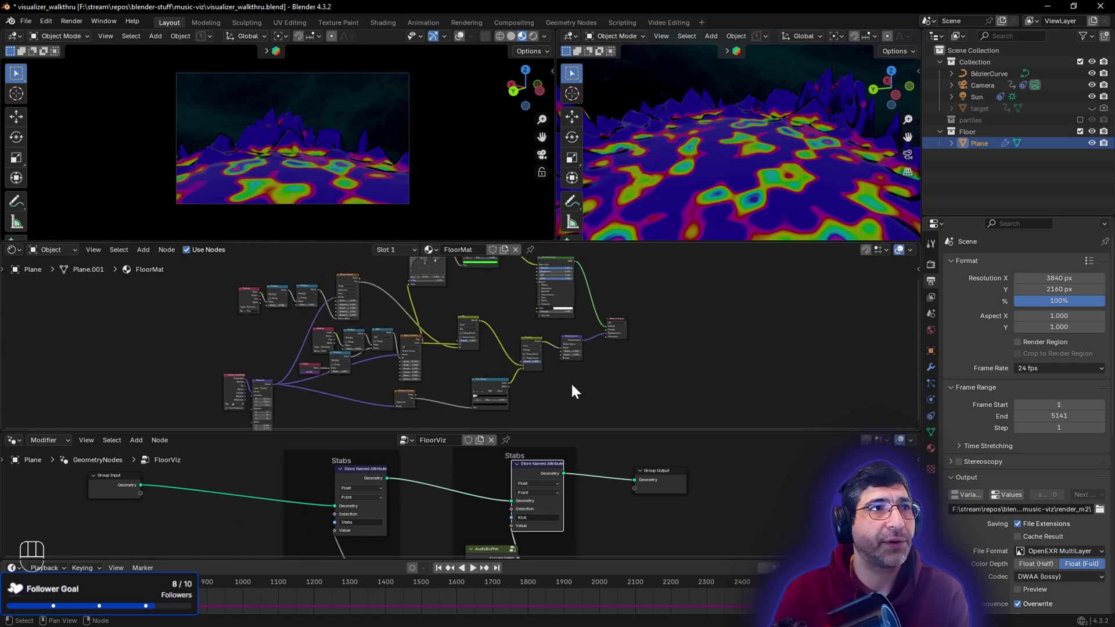
left_click_drag(244, 266, 314, 352)
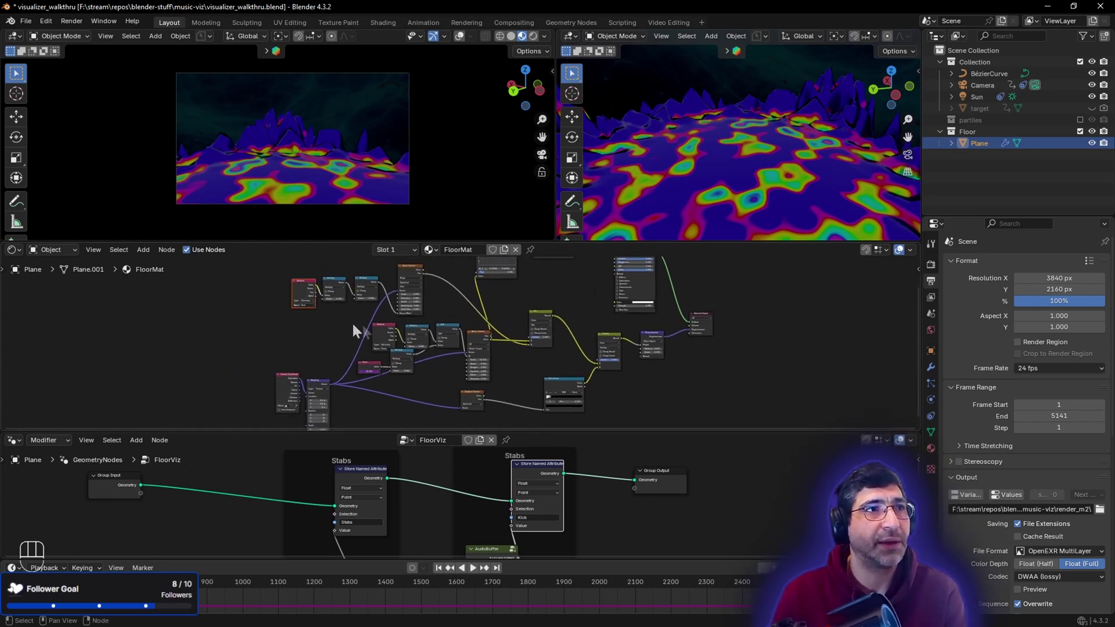
middle_click_drag(344, 320, 335, 346)
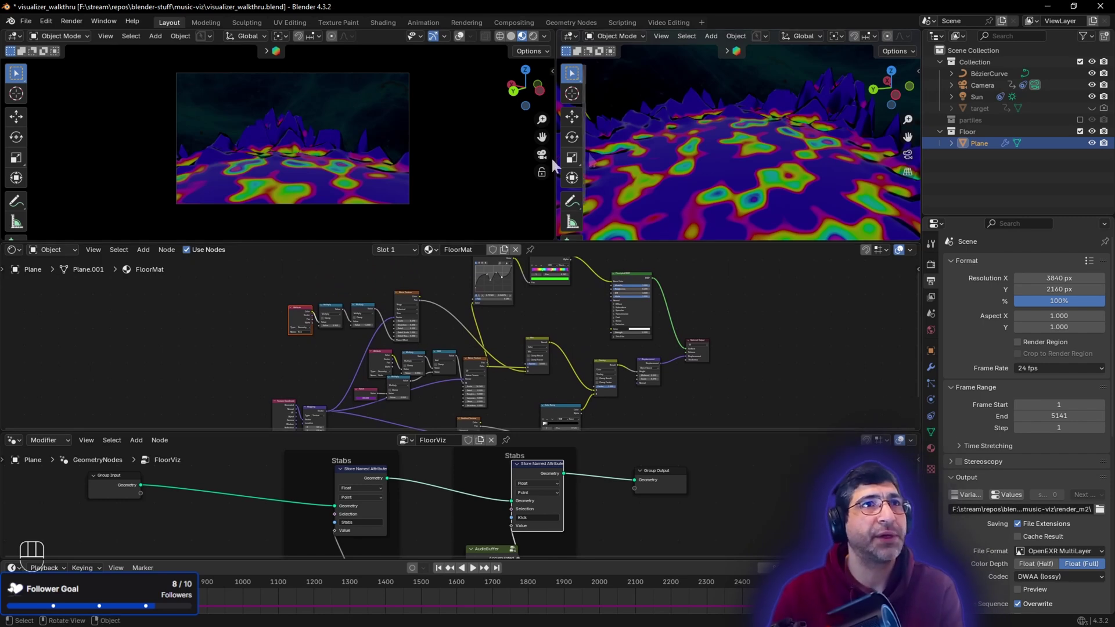
middle_click_drag(491, 330, 496, 322)
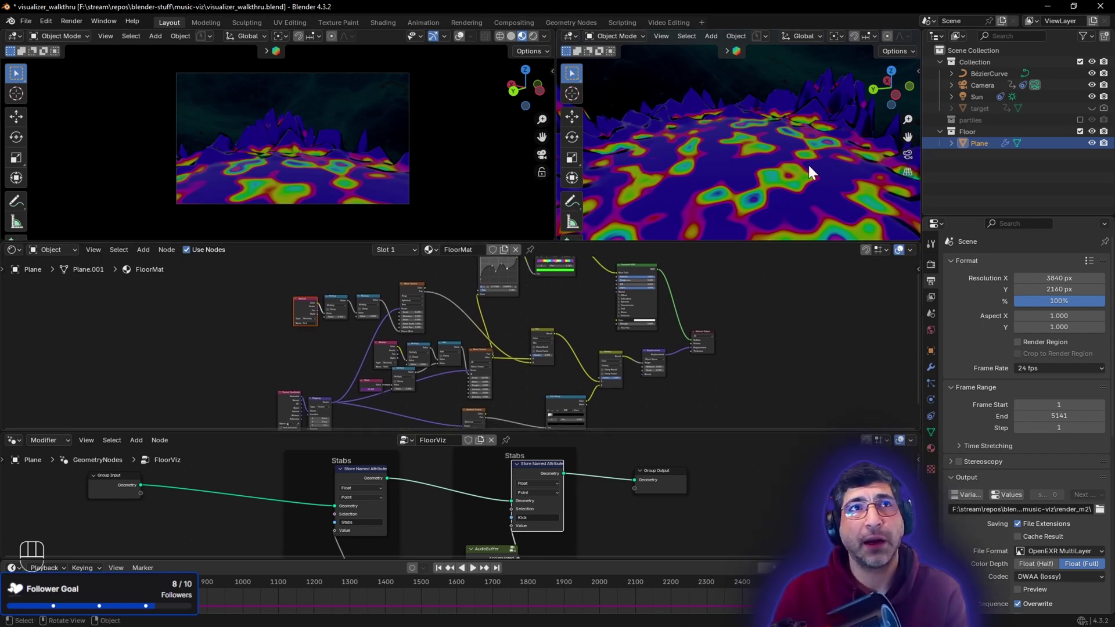
Show the Subdivision and FloorViz modifiers, toggling FloorViz viewport display off and on
scroll(807, 162, "down", 3)
left_click(931, 367)
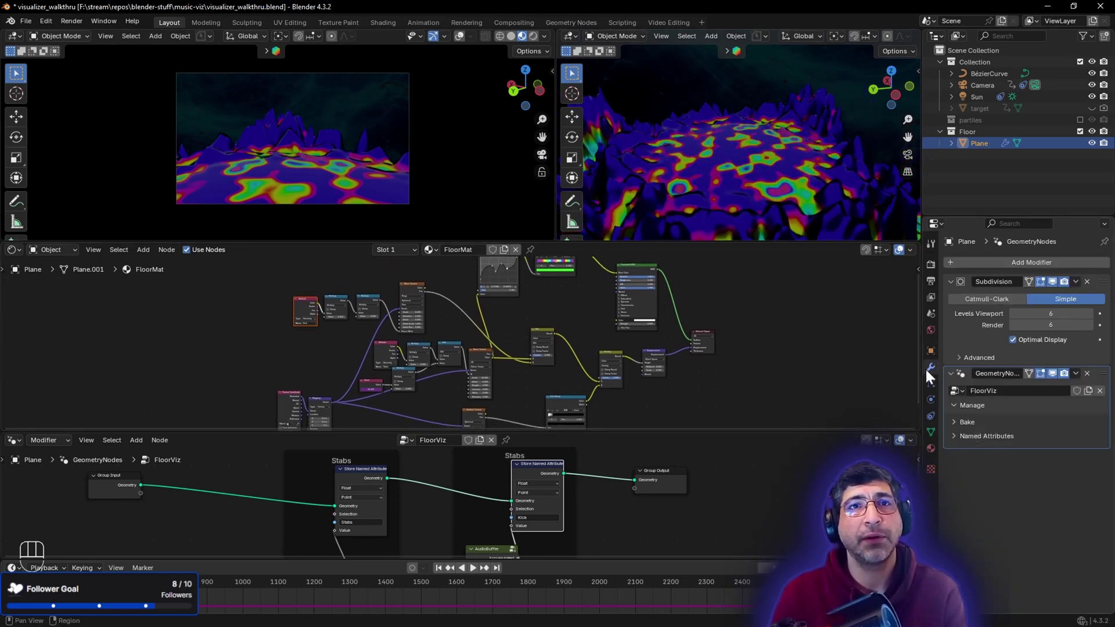
left_click(1051, 374)
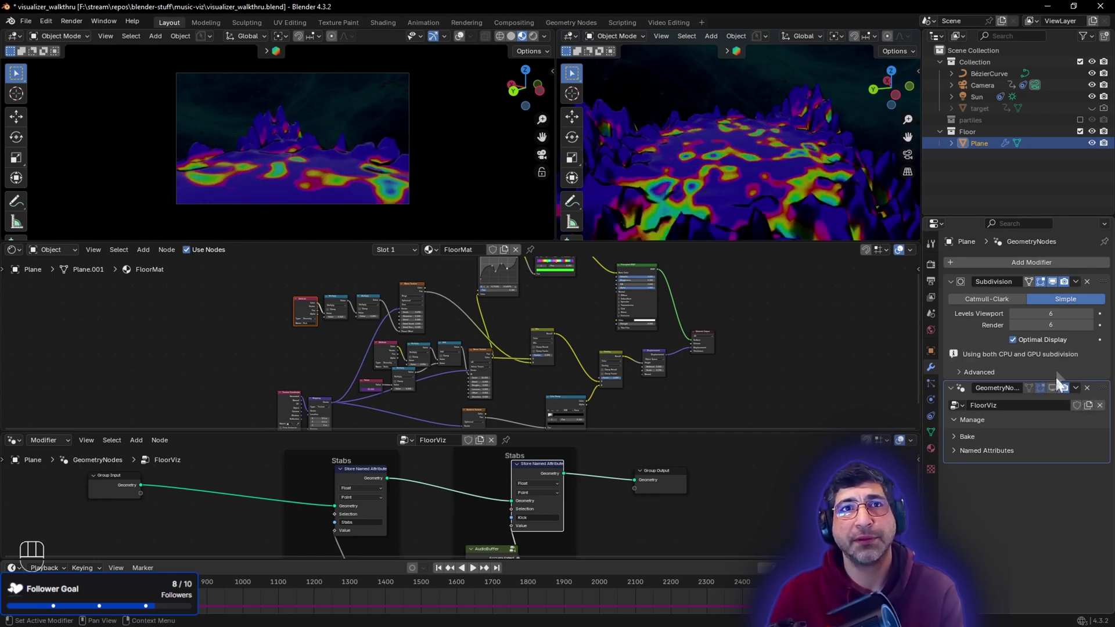
left_click(1052, 387)
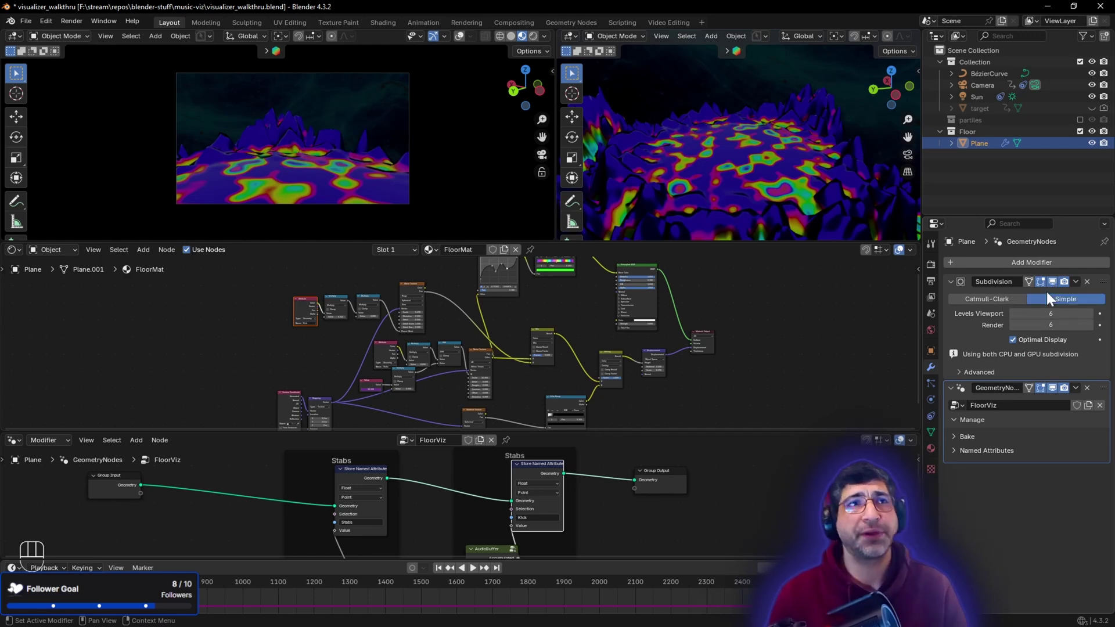
Play the floor animation from about frame 920, jumping ahead to about 1362
left_click(215, 583)
key("space")
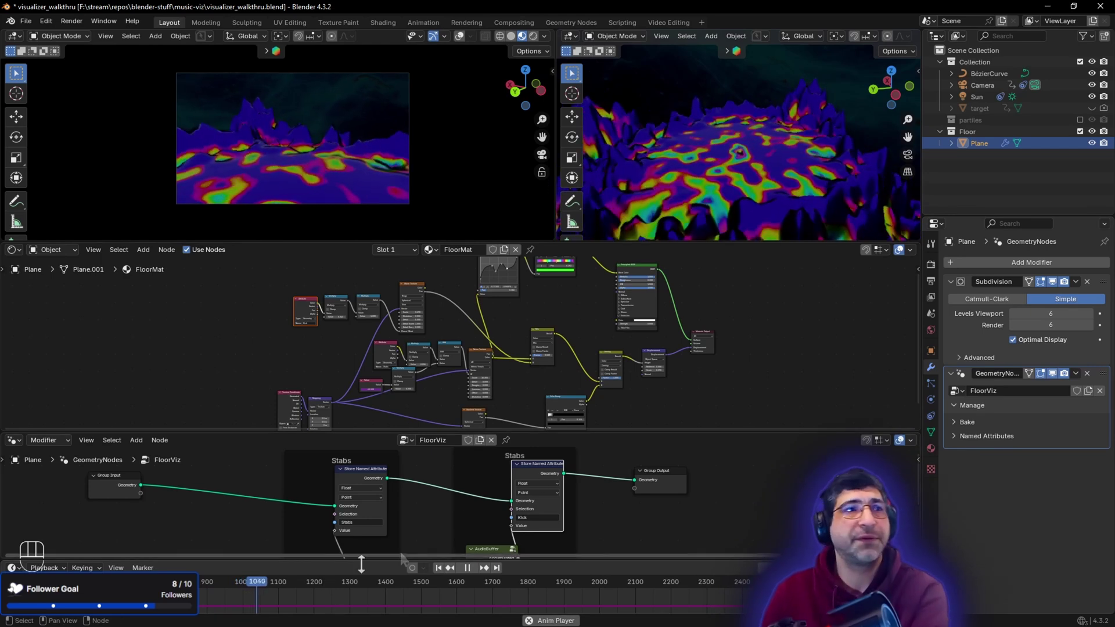
left_click(370, 580)
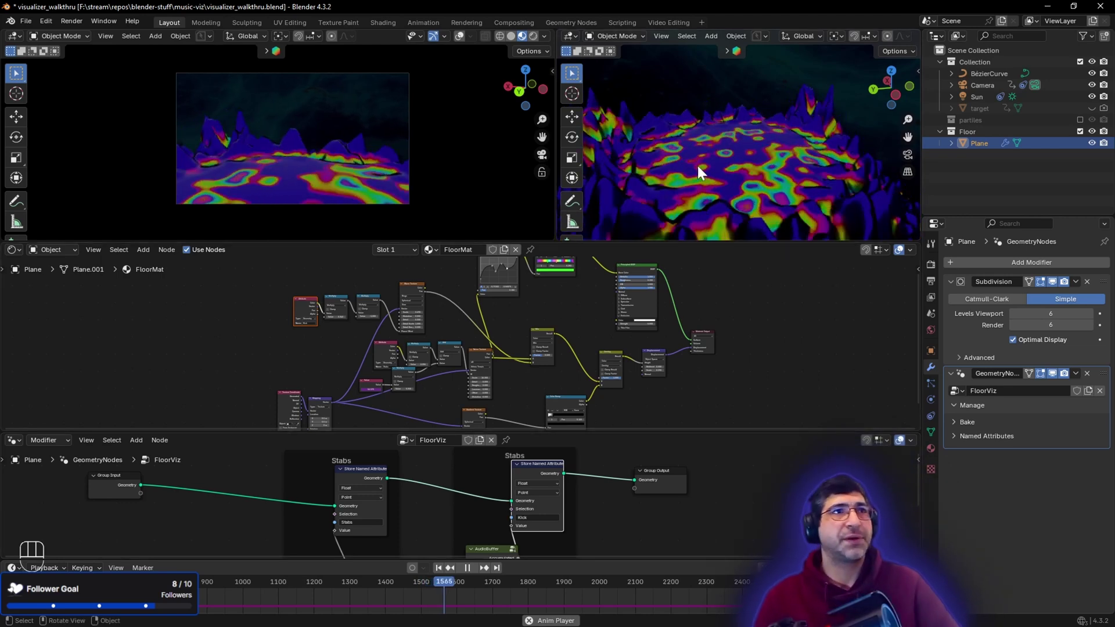
Zoom into the floor shader and set the colour-ramp stop to 0.127
middle_click_drag(697, 164, 716, 191)
middle_click_drag(714, 388, 575, 388)
scroll(482, 386, "up", 2)
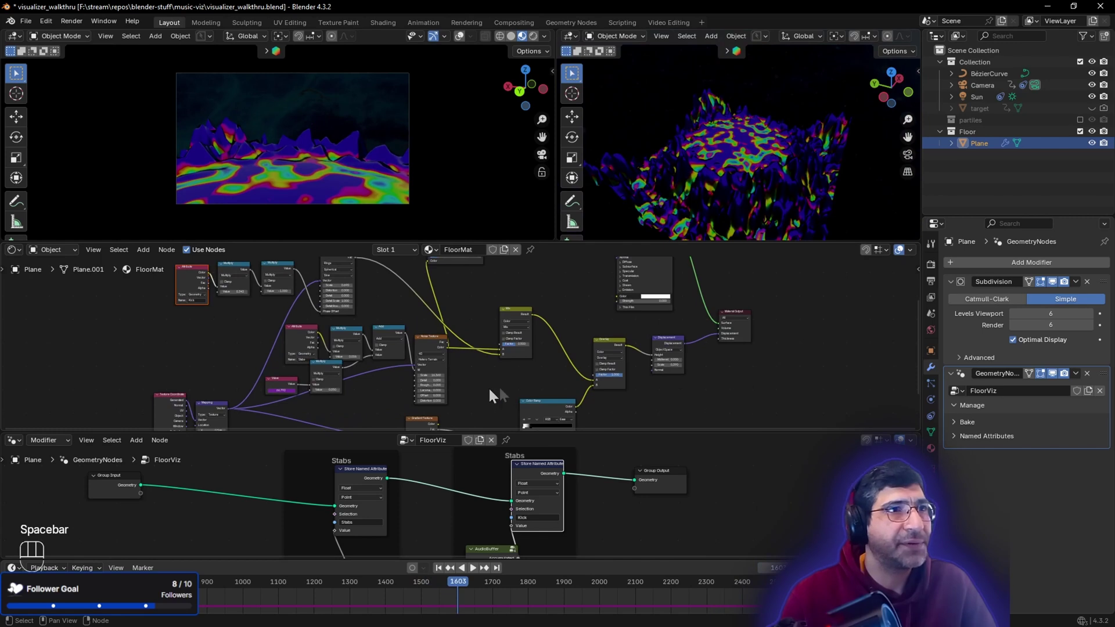
scroll(475, 386, "up", 2)
middle_click_drag(475, 385, 543, 362)
mouse_move(609, 411)
left_mouse_down()
mouse_move(629, 411)
mouse_move(606, 409)
left_mouse_up()
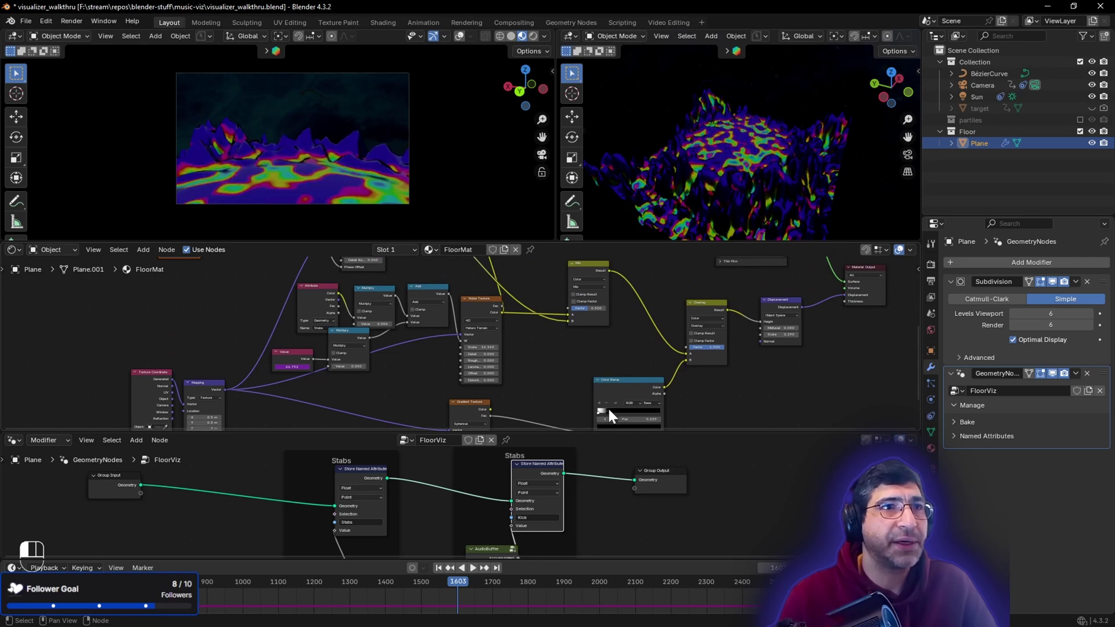
Set the Noise Texture scale to 28.900 and the Wave Texture scale to 3.150
middle_click_drag(569, 349, 574, 359)
left_click_drag(488, 358, 477, 359)
middle_click_drag(414, 360, 461, 436)
left_click_drag(417, 322, 463, 321)
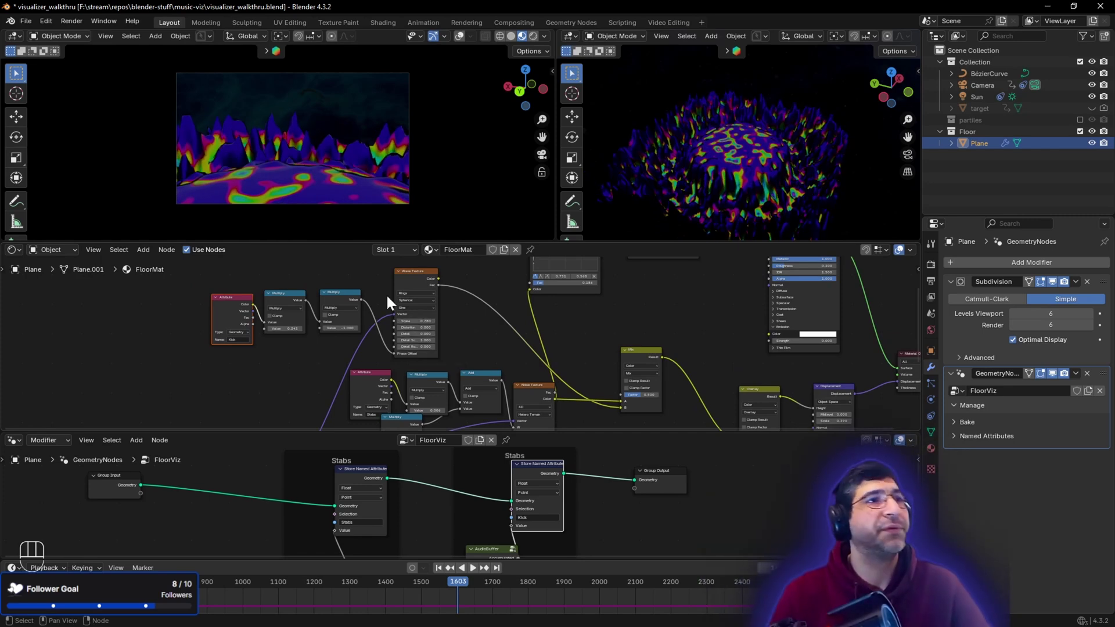
mouse_move(416, 315)
left_mouse_down("shift")
mouse_move(440, 315)
mouse_move(414, 321)
left_mouse_up("shift")
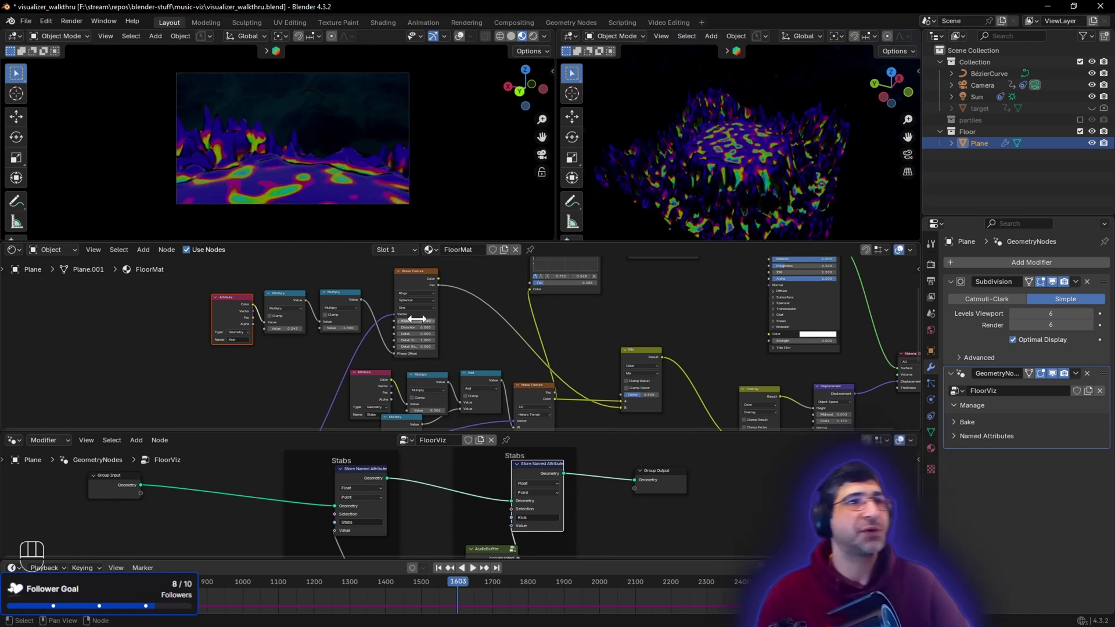
Enlarge the geometry-nodes editor and center the FloorViz nodes in view
middle_click_drag(650, 284, 580, 279)
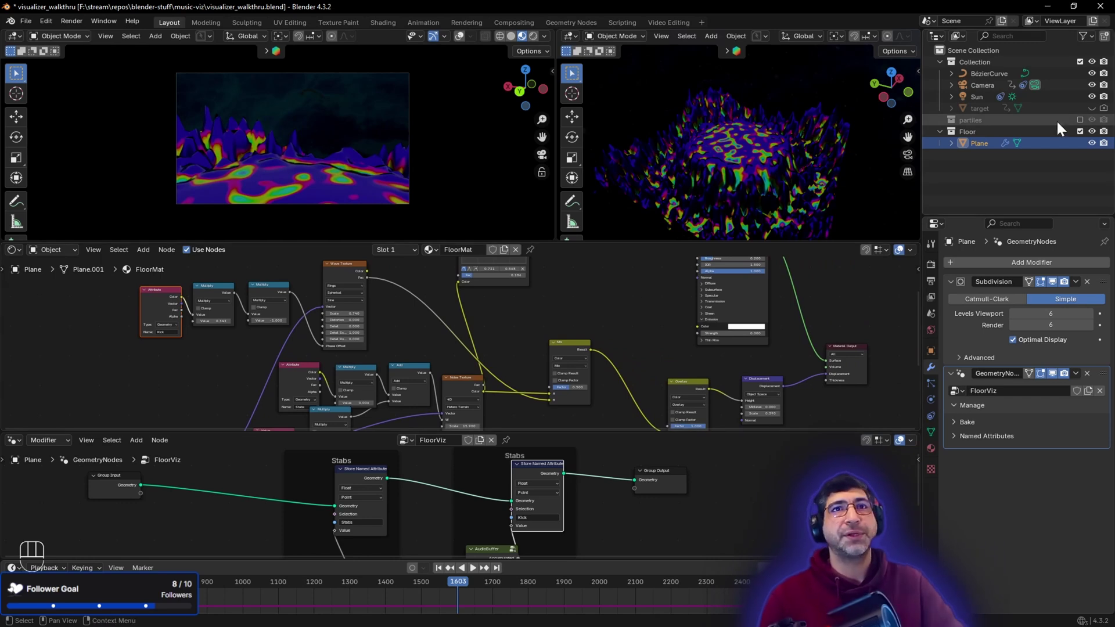
scroll(515, 355, "down", 2)
scroll(519, 384, "down", 3, "shift")
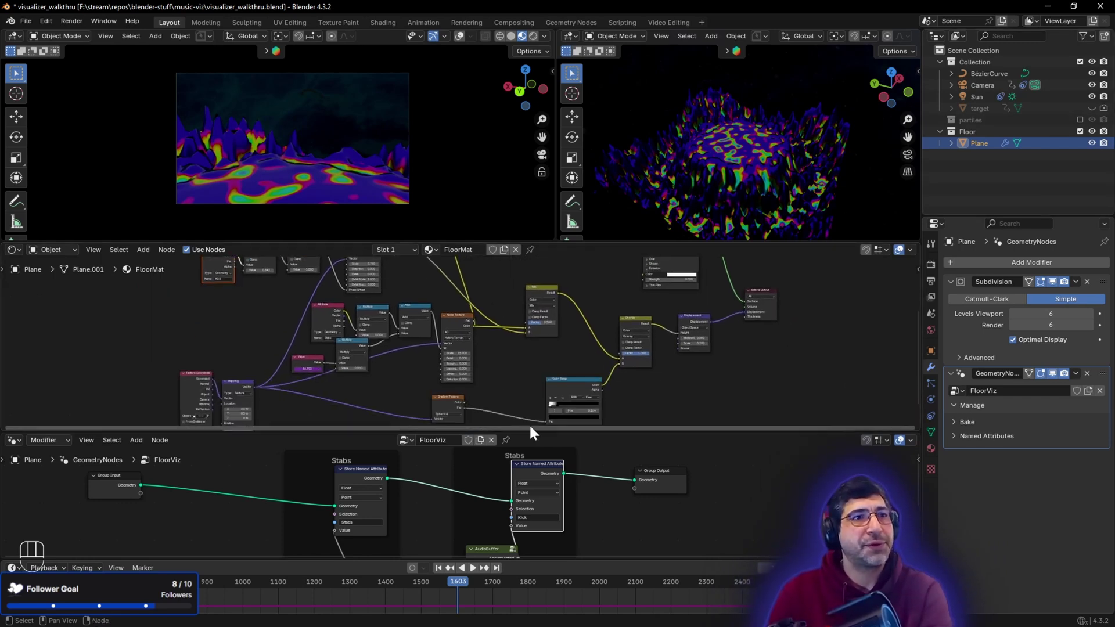
left_click_drag(532, 430, 528, 331)
middle_click_drag(598, 443, 626, 401)
Box-select both Stabs frames and their AudioBuffer nodes in FloorViz
left_click_drag(611, 527, 283, 441)
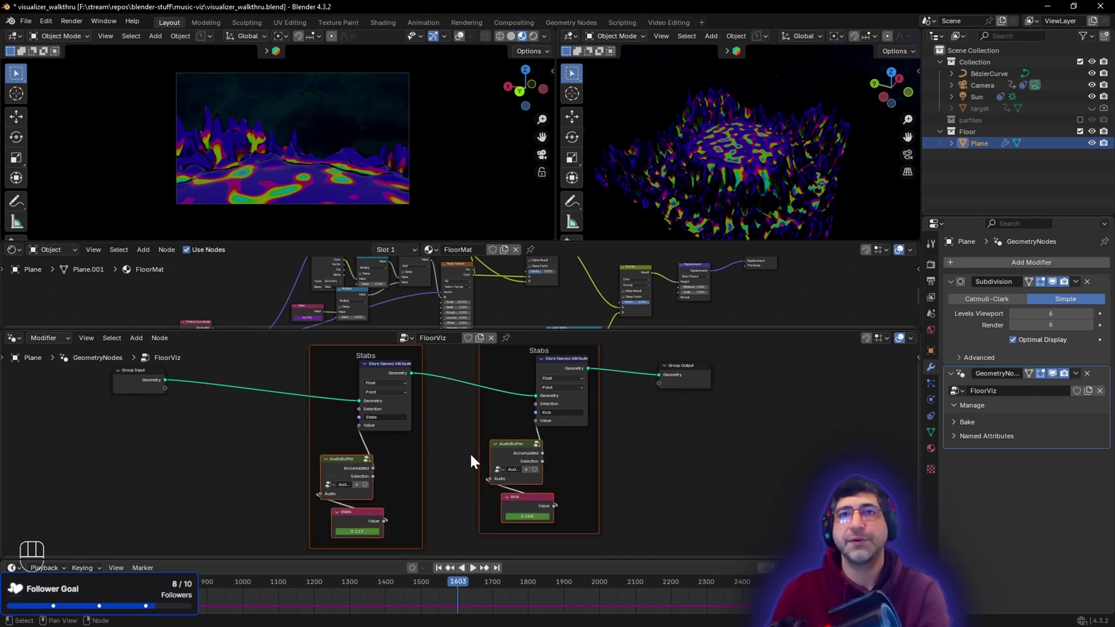